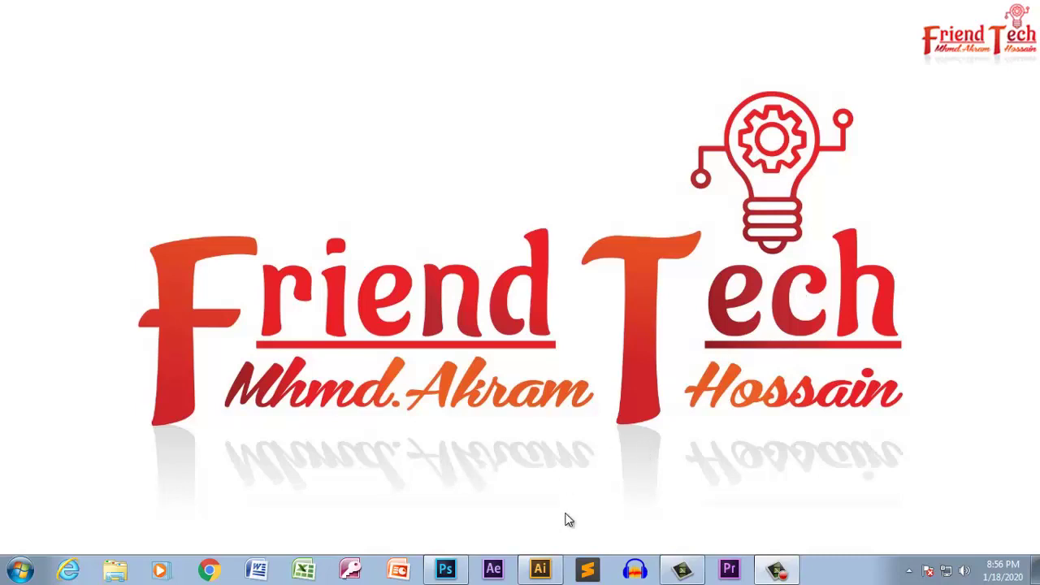
Step: Create a new Illustrator document with a 100 × 100 inch artboard
click(541, 568)
click(43, 12)
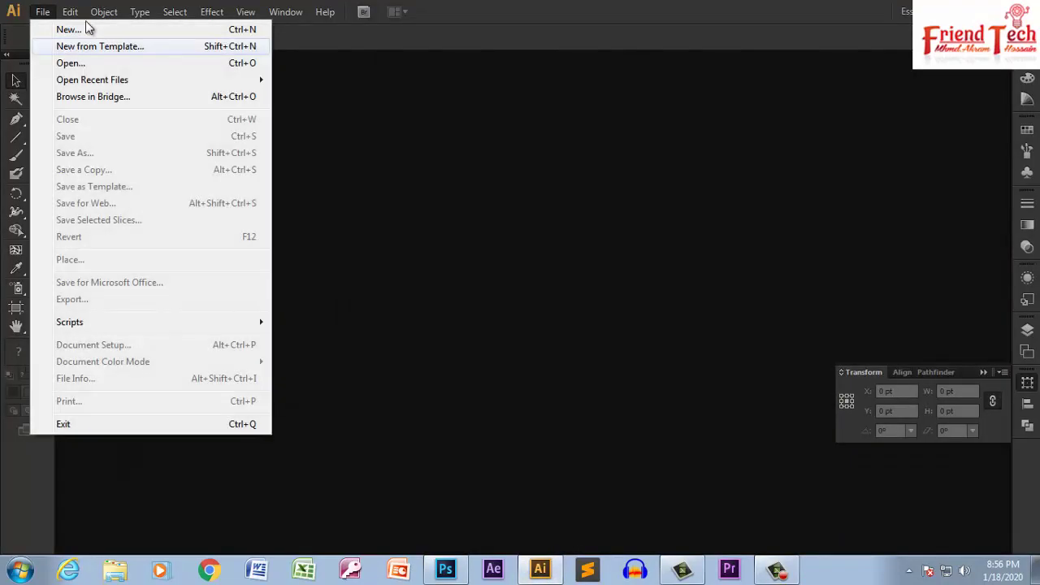
click(211, 26)
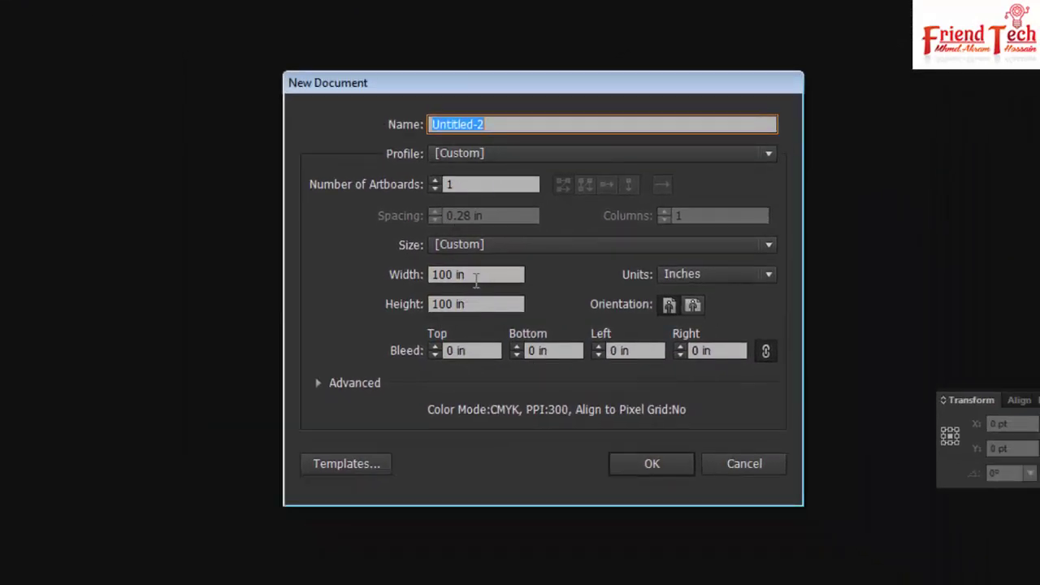
click(652, 465)
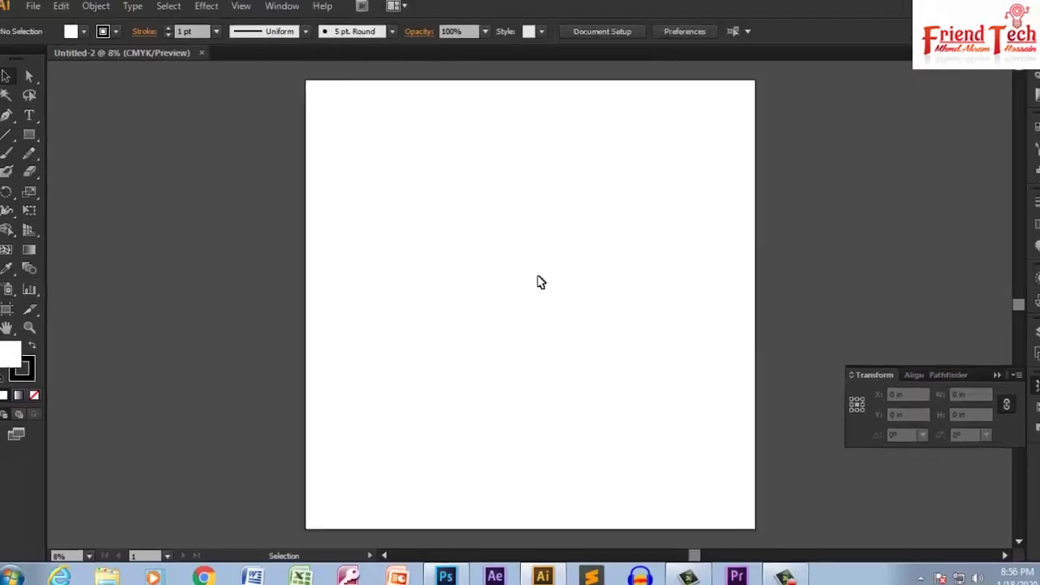
Step: Draw a 25-inch horizontal line with the Line Segment tool
mouse_move(603, 233)
mouse_down()
mouse_move(583, 251)
mouse_move(511, 228)
mouse_up()
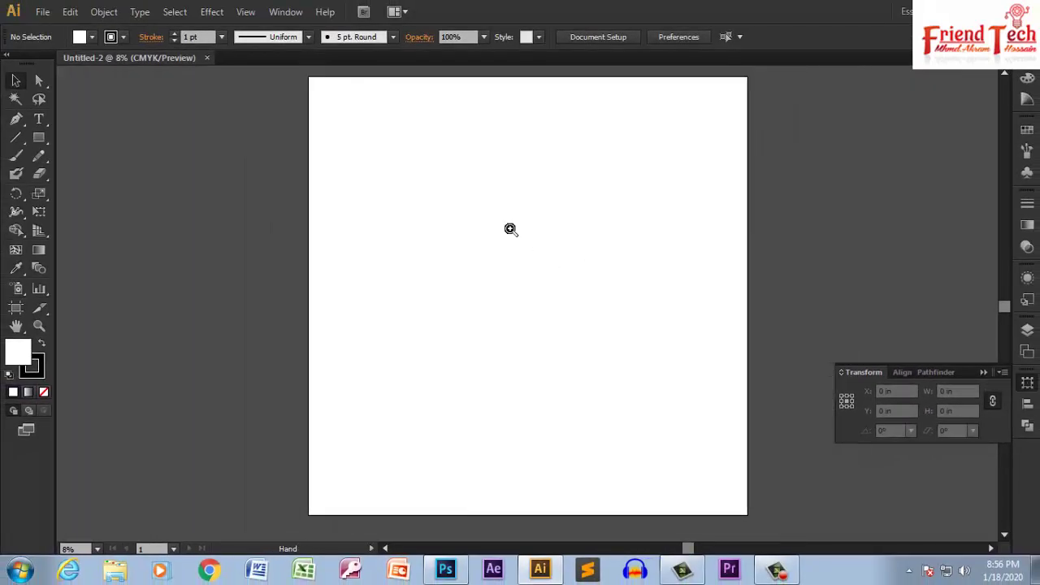
key(z)
drag(305, 128, 718, 368)
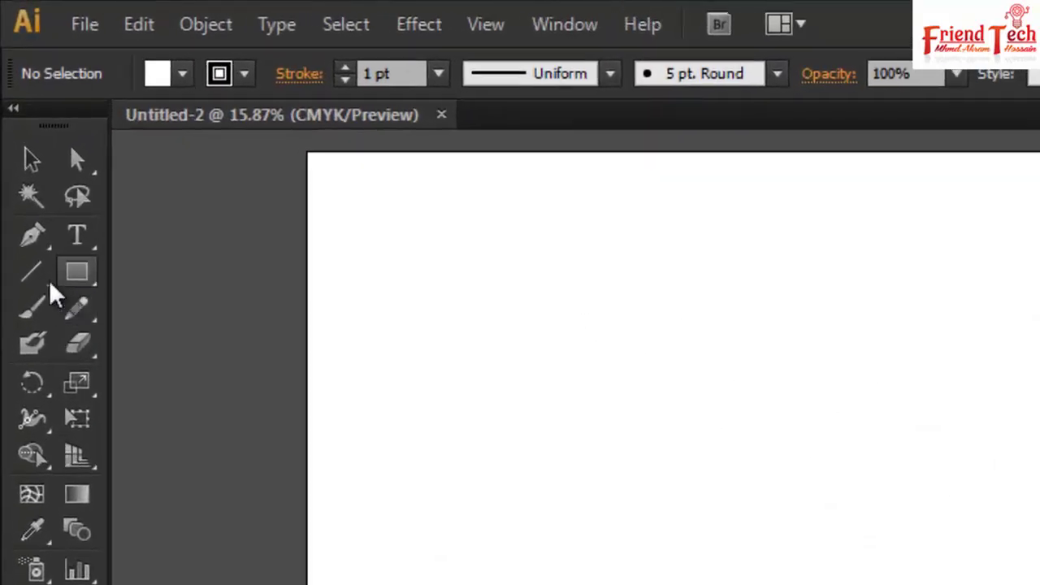
click(18, 156)
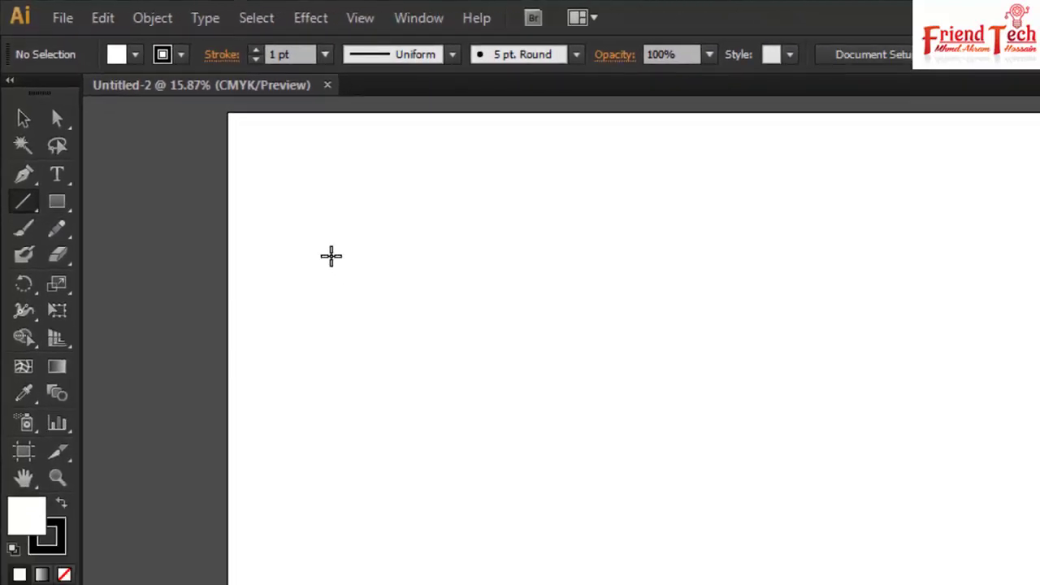
click(408, 325)
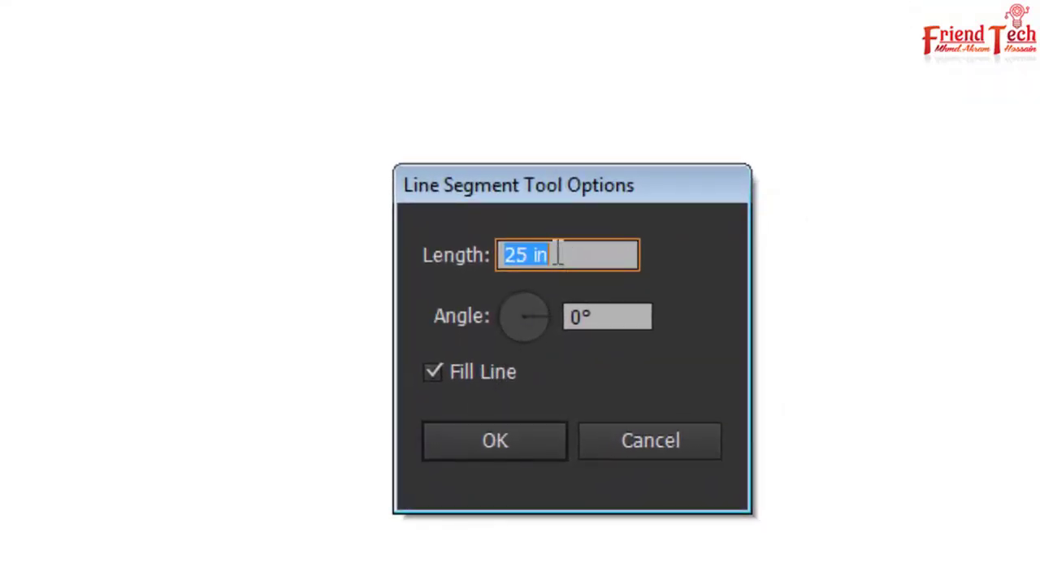
key(Return)
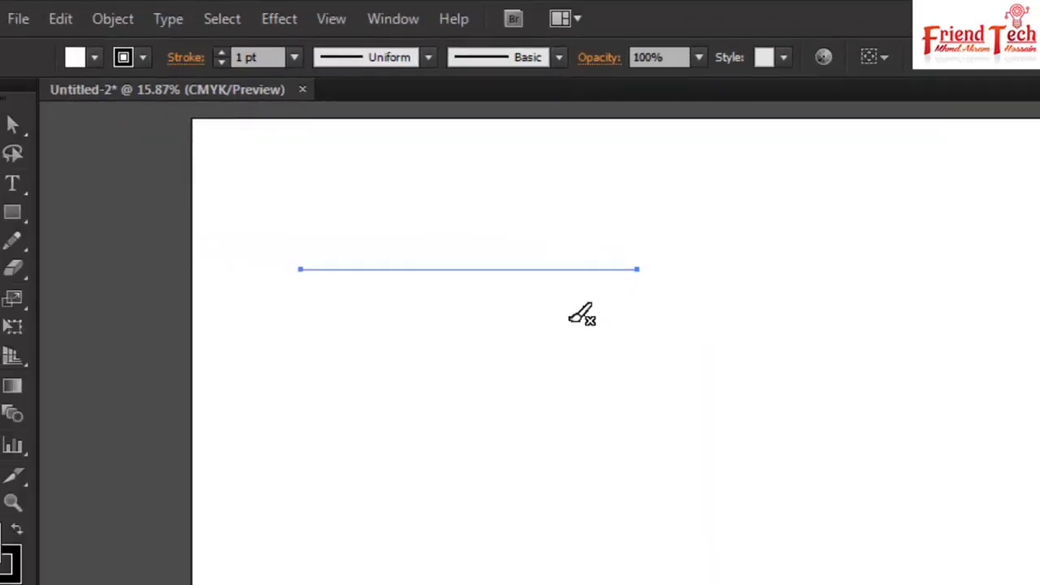
Step: Reselect the line and give its stroke the tapering triangle width profile
key(v)
click(578, 358)
key(z)
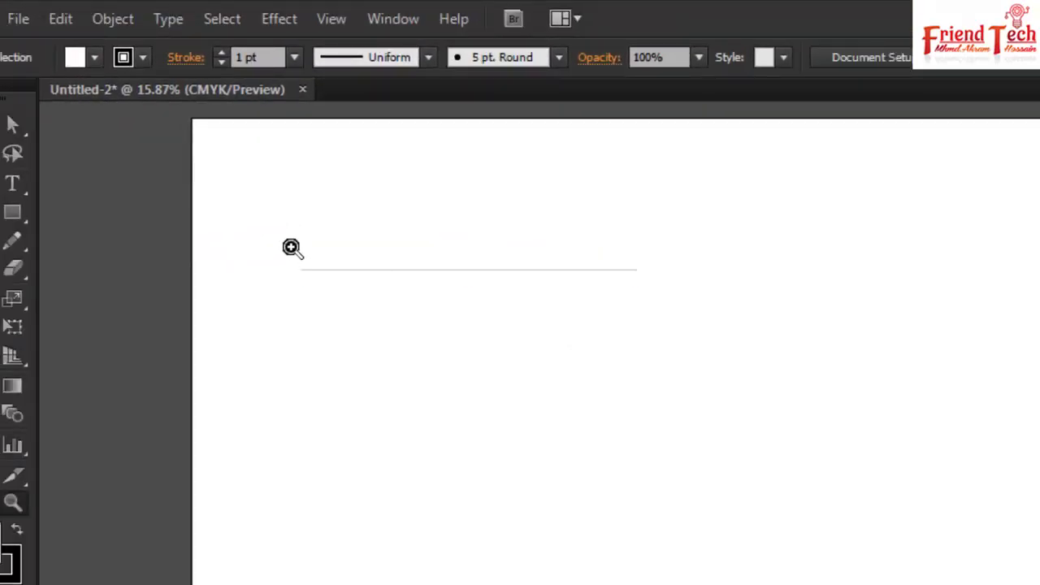
click(291, 247)
key(v)
click(764, 374)
drag(609, 289, 833, 584)
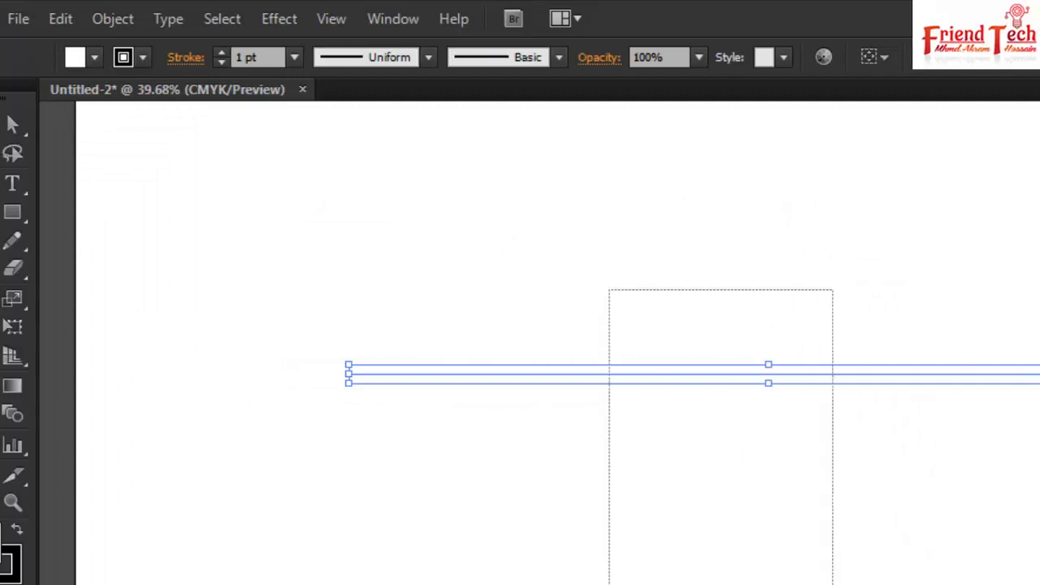
click(426, 59)
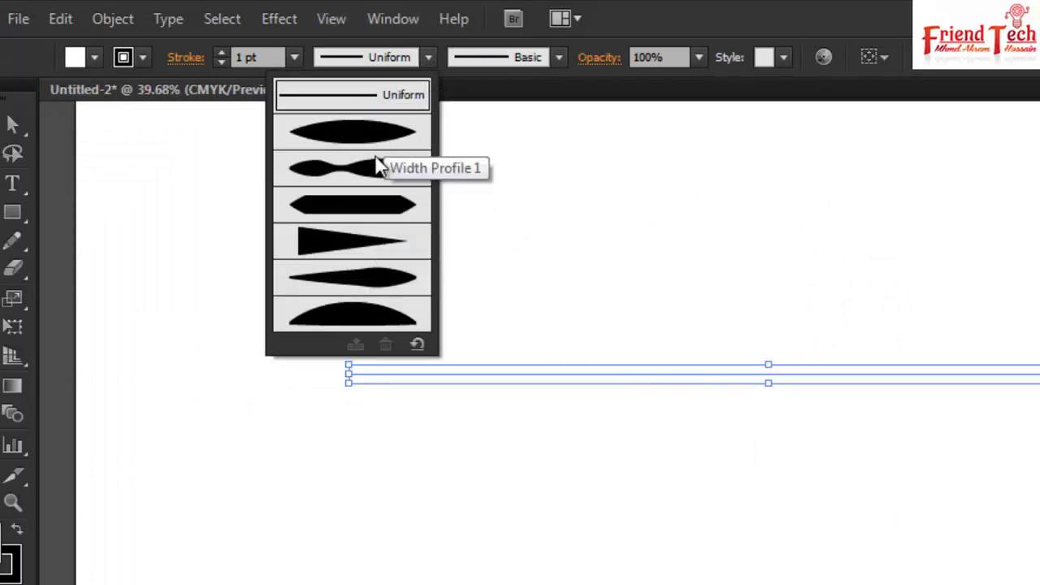
click(378, 241)
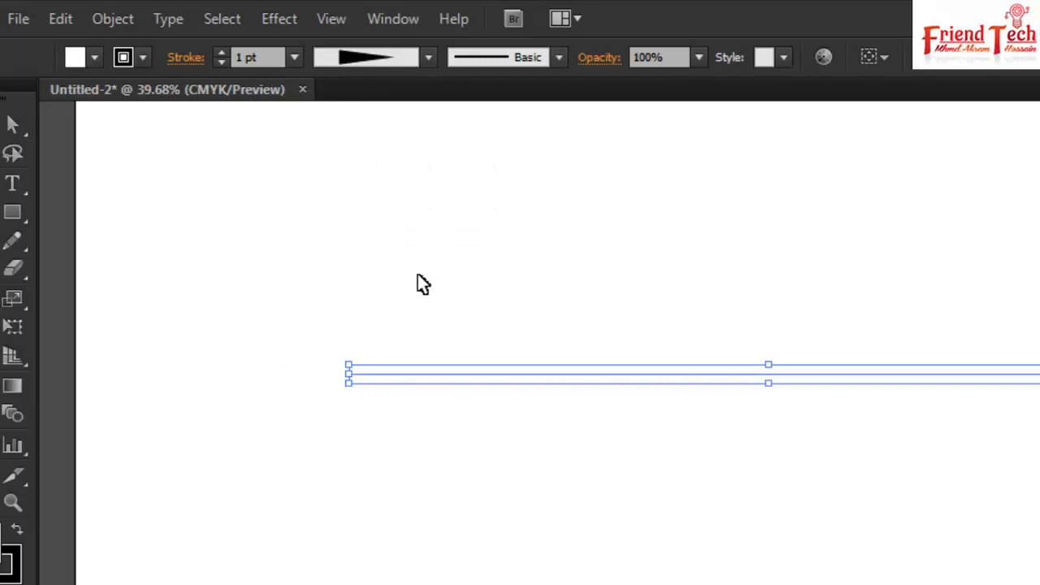
Step: Set the stroke weight to 45 pt and expand the appearance into a solid shape
double_click(265, 62)
text(45)
key(Return)
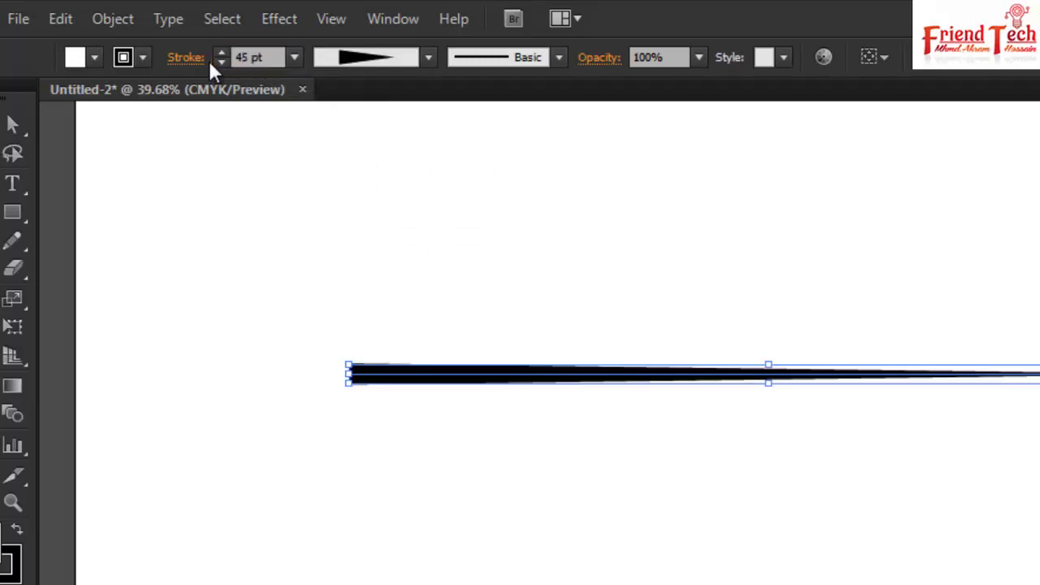
click(114, 18)
click(183, 299)
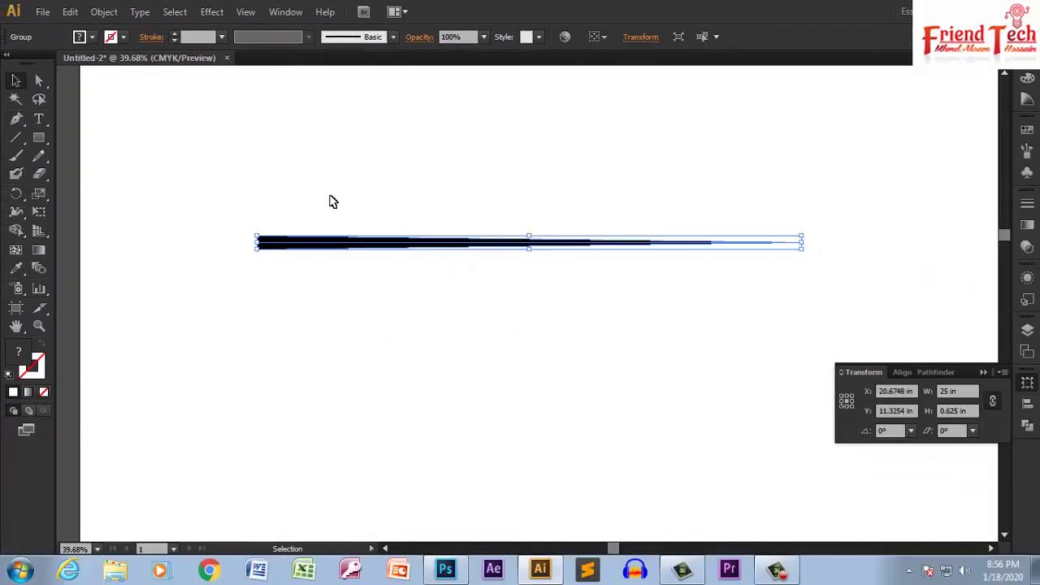
Step: Copy the tapered bar straight down and repeat with Ctrl+D into a tall stripe stack
drag(320, 198, 393, 302)
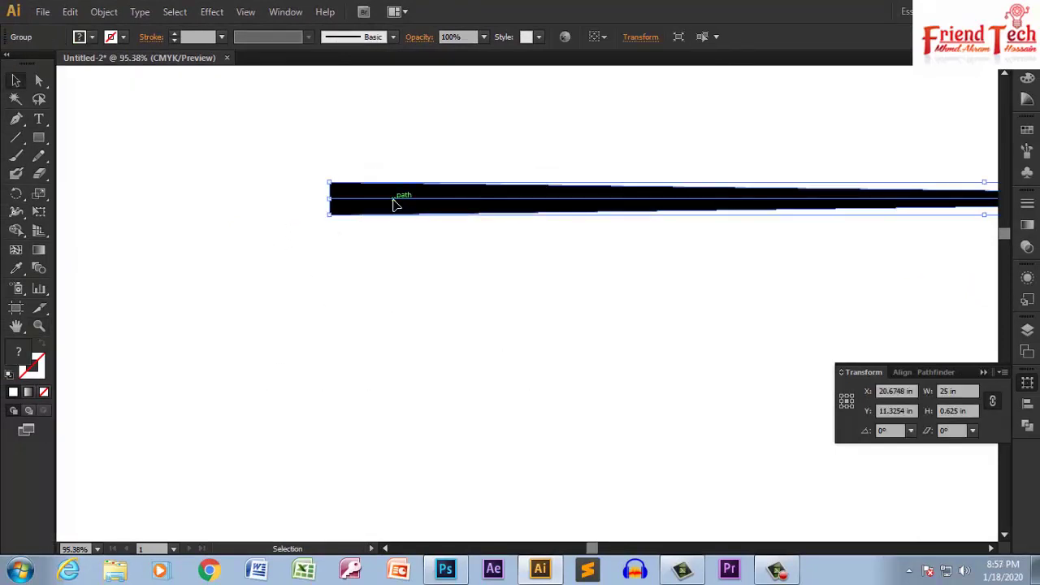
drag(393, 204, 404, 236)
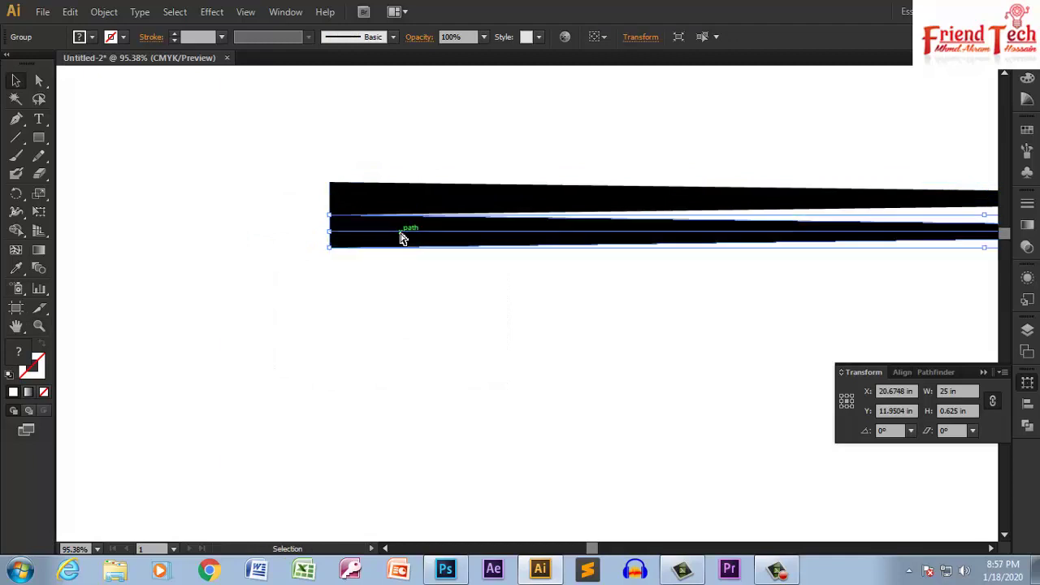
key(ctrl+minus)
key(ctrl+minus)
key(ctrl+minus)
key(ctrl+minus)
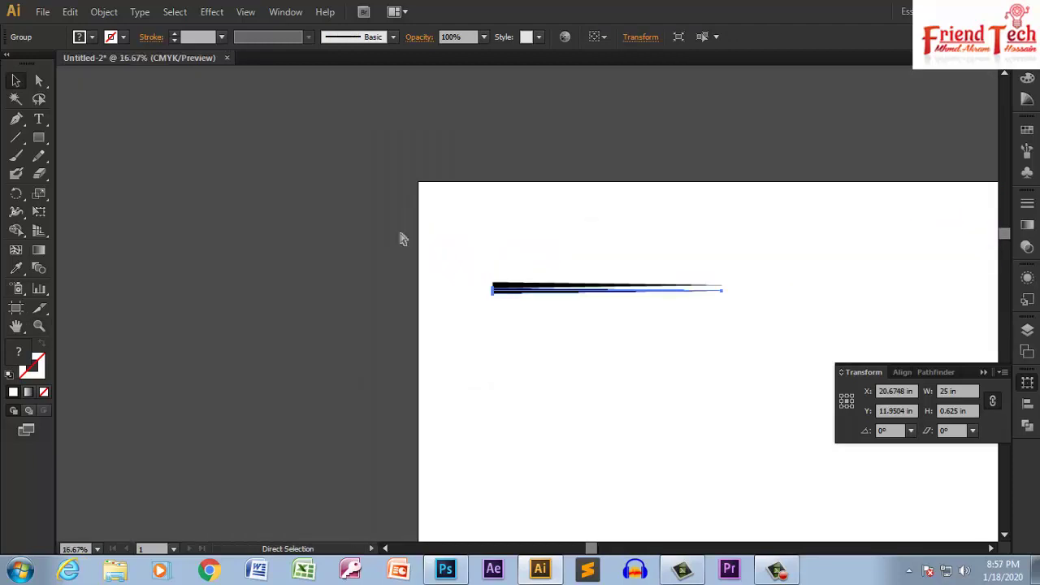
key(ctrl+d)
key(ctrl+d)
key(ctrl+d)
key(ctrl+d)
key(ctrl+d)
key(ctrl+minus)
key(ctrl+minus)
key(ctrl+minus)
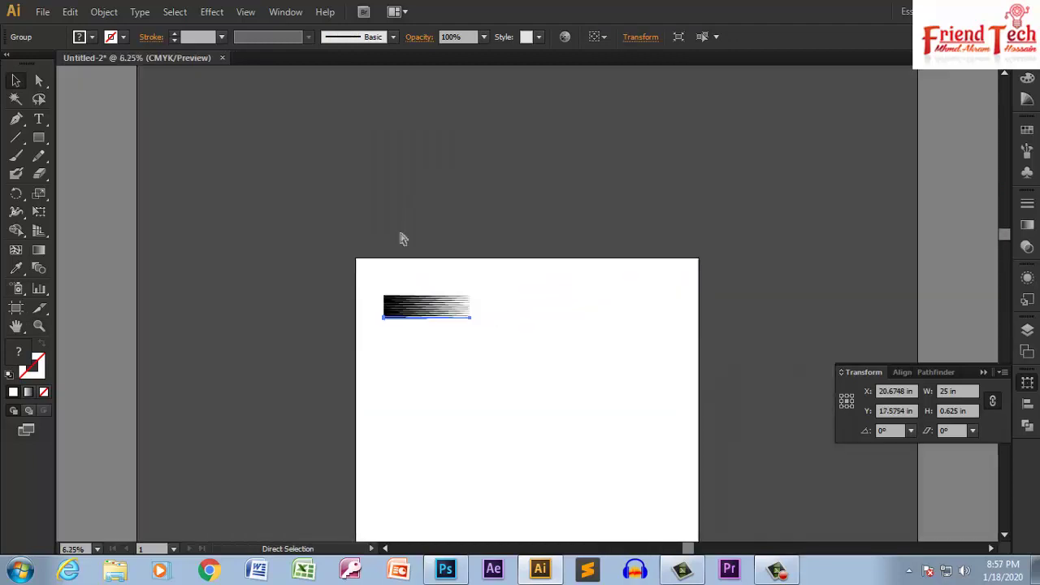
key(ctrl+d)
key(ctrl+d)
key(ctrl+d)
key(ctrl+d)
key(ctrl+d)
key(ctrl+d)
key(ctrl+d)
key(ctrl+d)
key(ctrl+d)
key(ctrl+d)
key(ctrl+d)
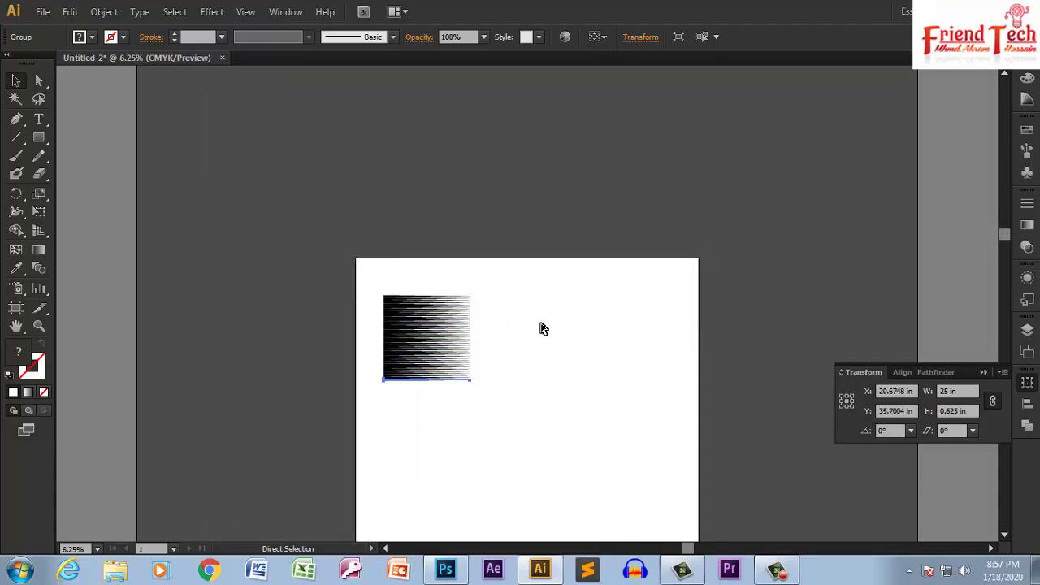
key(ctrl+d)
key(ctrl+d)
key(ctrl+d)
key(ctrl+d)
key(ctrl+d)
key(ctrl+d)
key(ctrl+d)
key(ctrl+d)
key(ctrl+d)
key(ctrl+d)
key(ctrl+d)
key(ctrl+shift+a)
key(z)
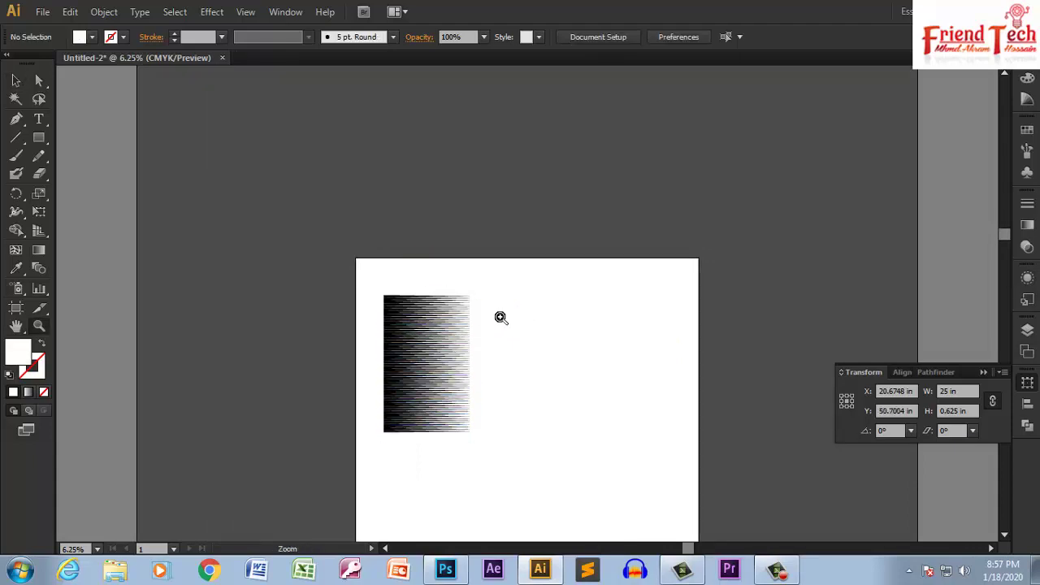
drag(539, 458, 576, 467)
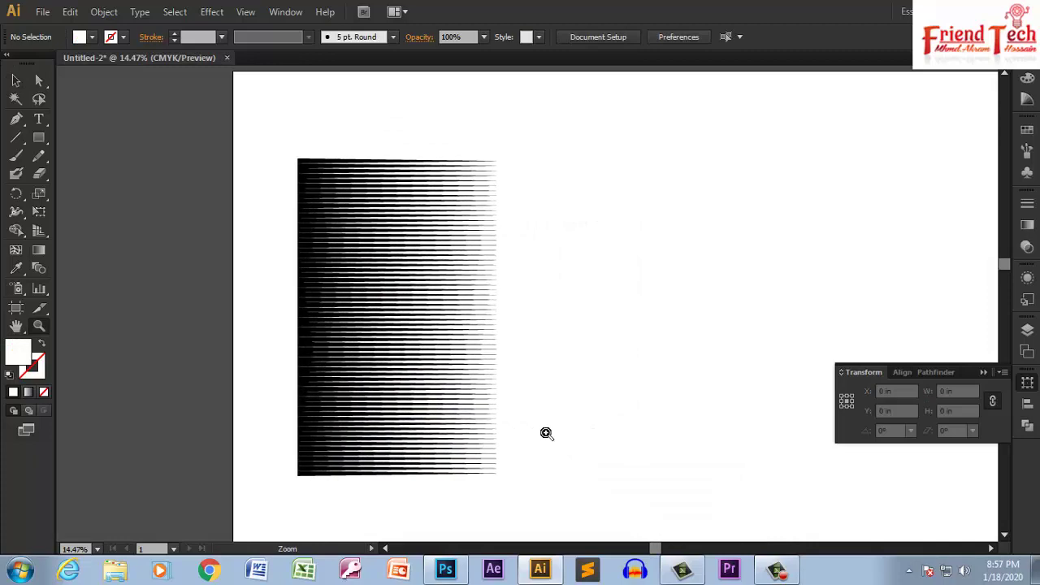
key(m)
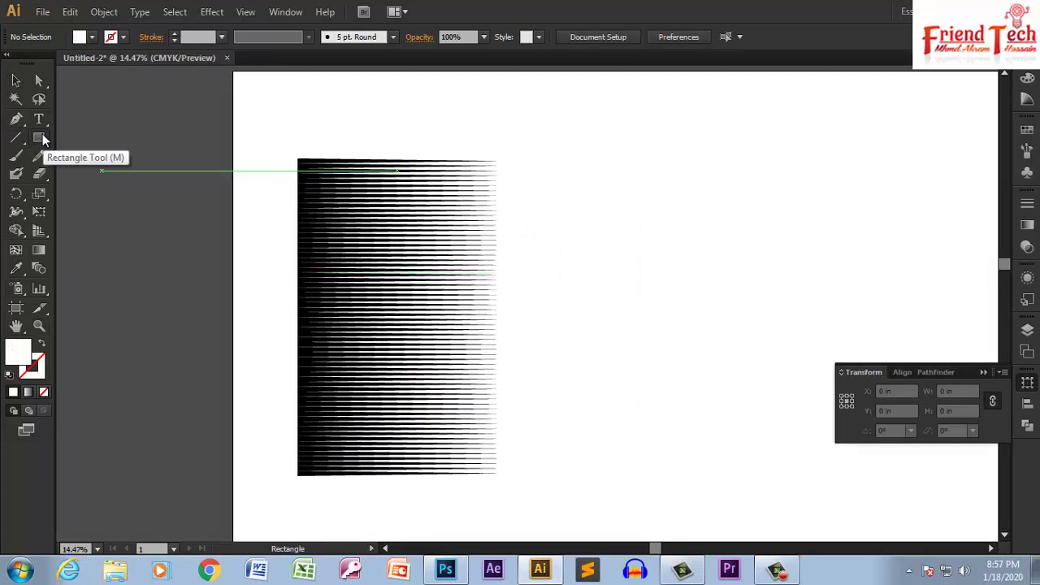
Step: Create a 25 × 40 inch rectangle and move it beside the stripes
click(562, 236)
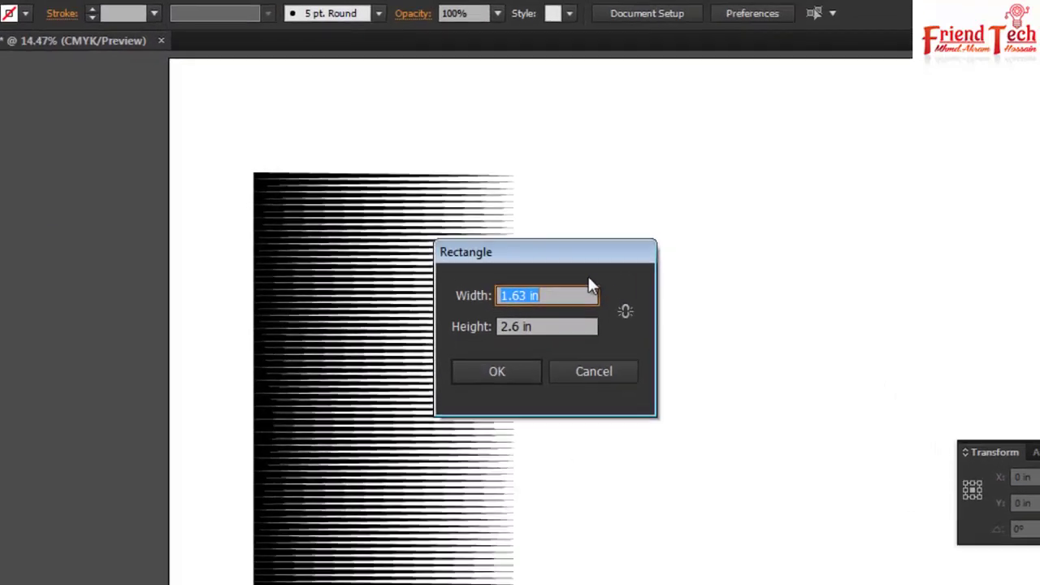
text(25)
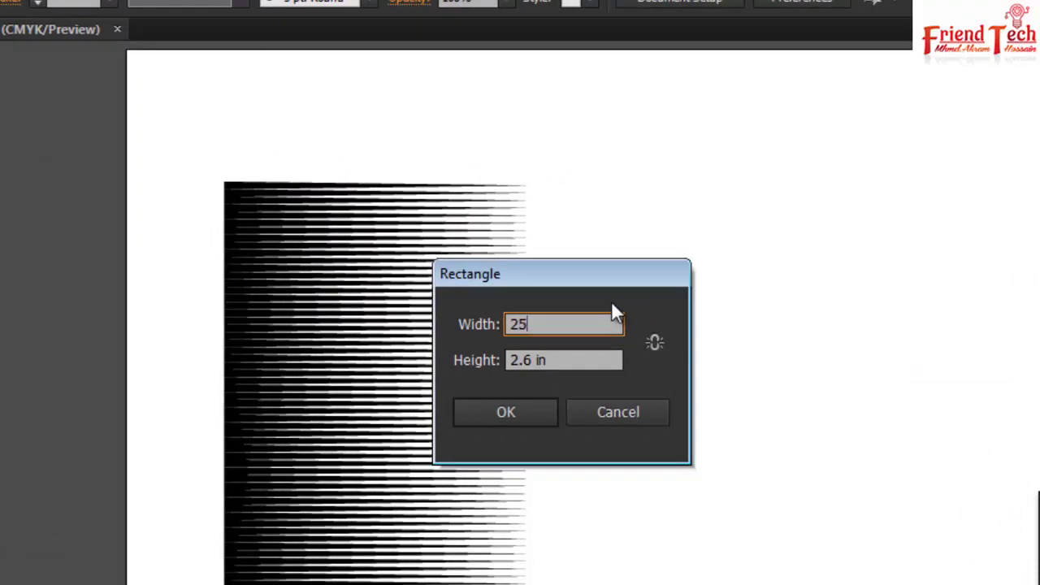
key(Tab)
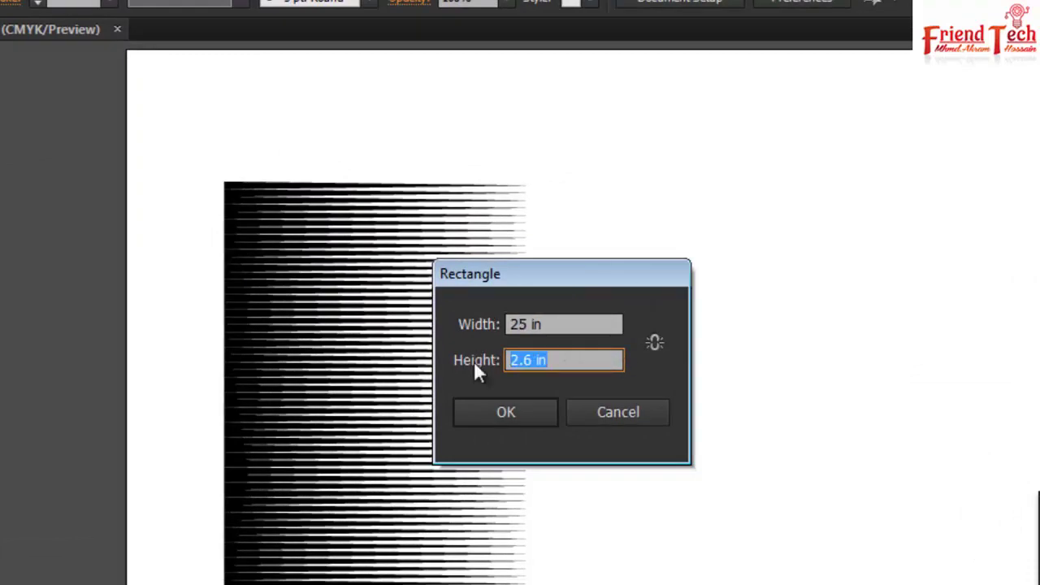
text(40)
key(Return)
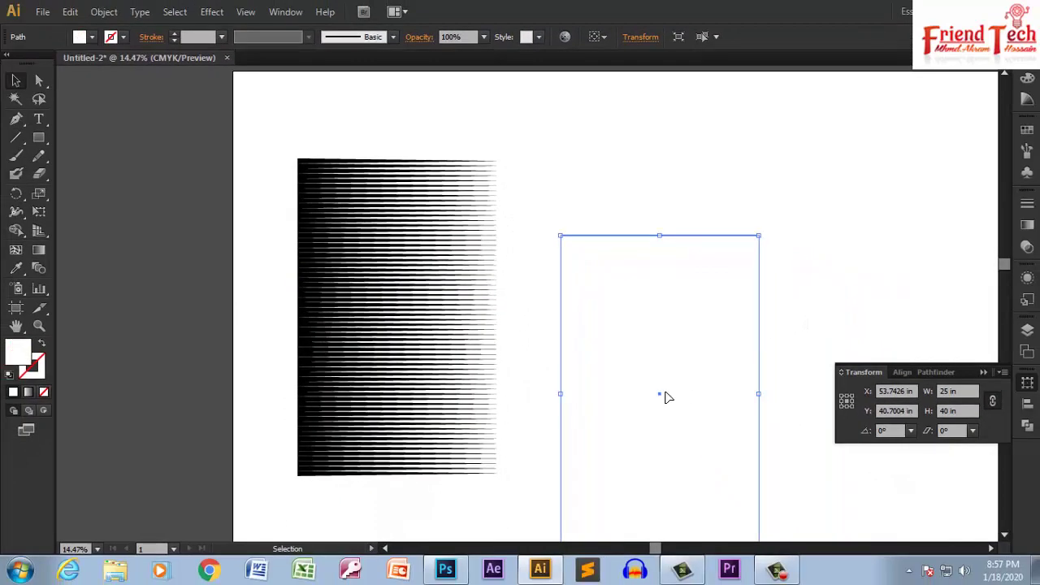
mouse_move(662, 395)
mouse_down()
mouse_move(587, 313)
mouse_move(527, 332)
mouse_up()
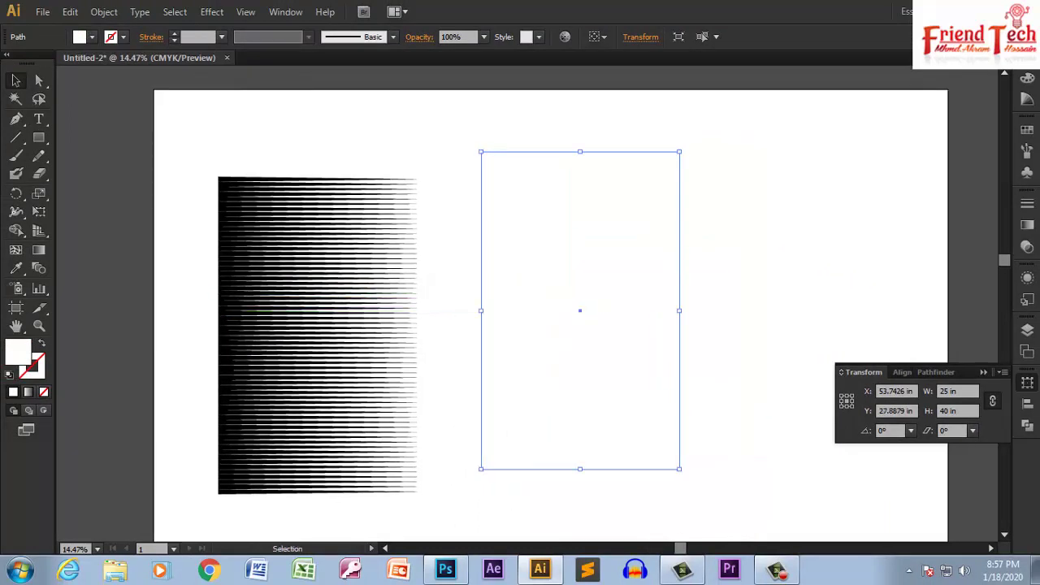
Step: Fill the rectangle with the CMYK Yellow swatch
click(1027, 79)
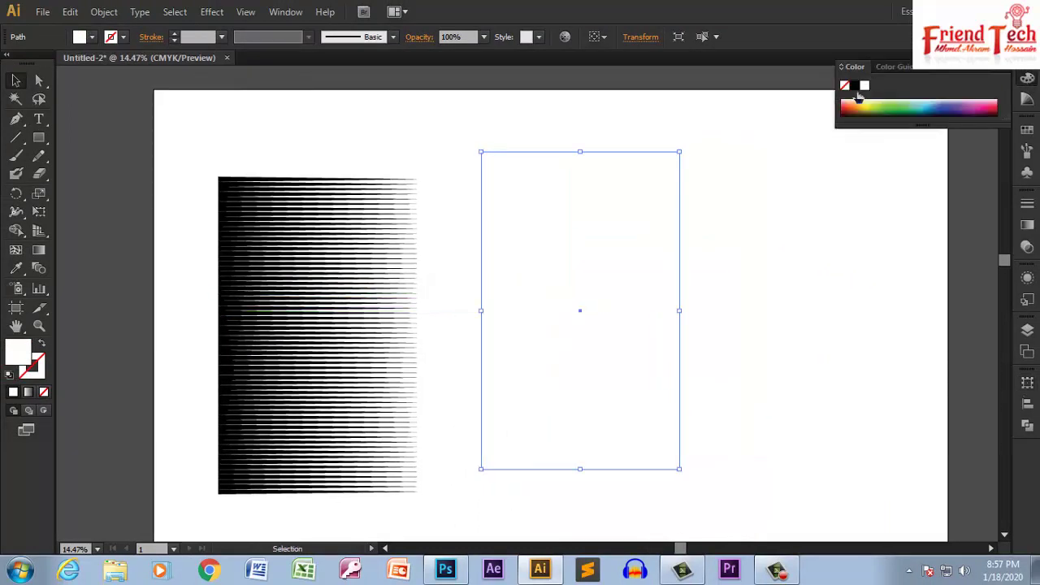
click(1027, 130)
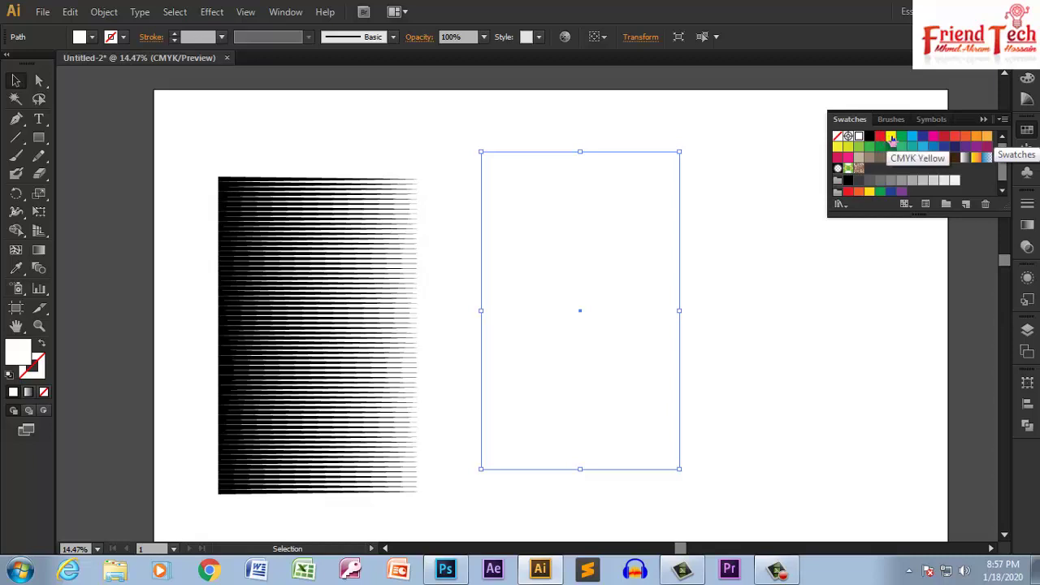
click(891, 138)
click(822, 225)
scroll(864, 214, left, 3)
scroll(599, 207, left, 3)
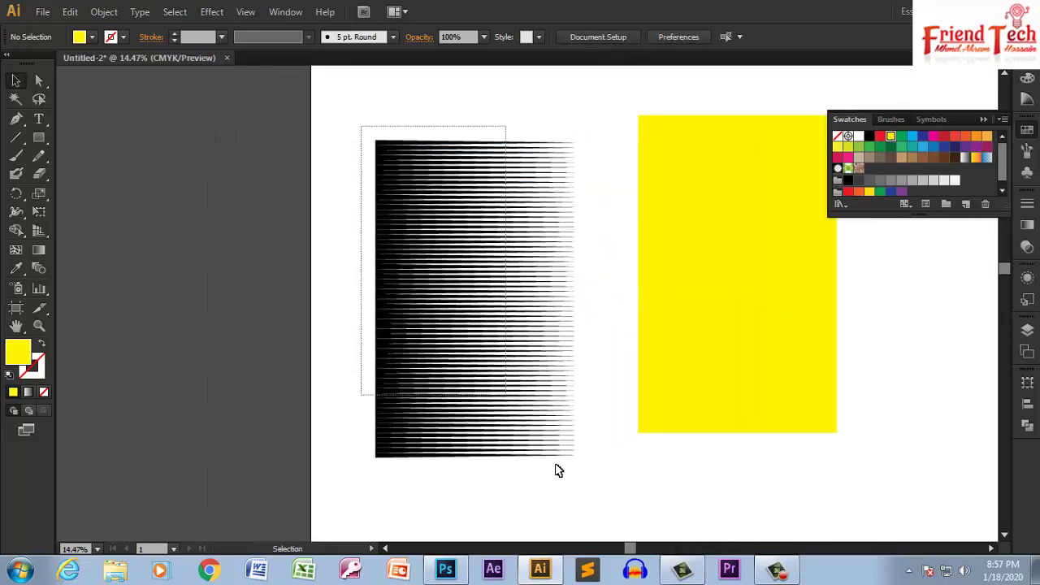
Step: Colour the line pattern red and move it onto the yellow rectangle
drag(532, 451, 696, 398)
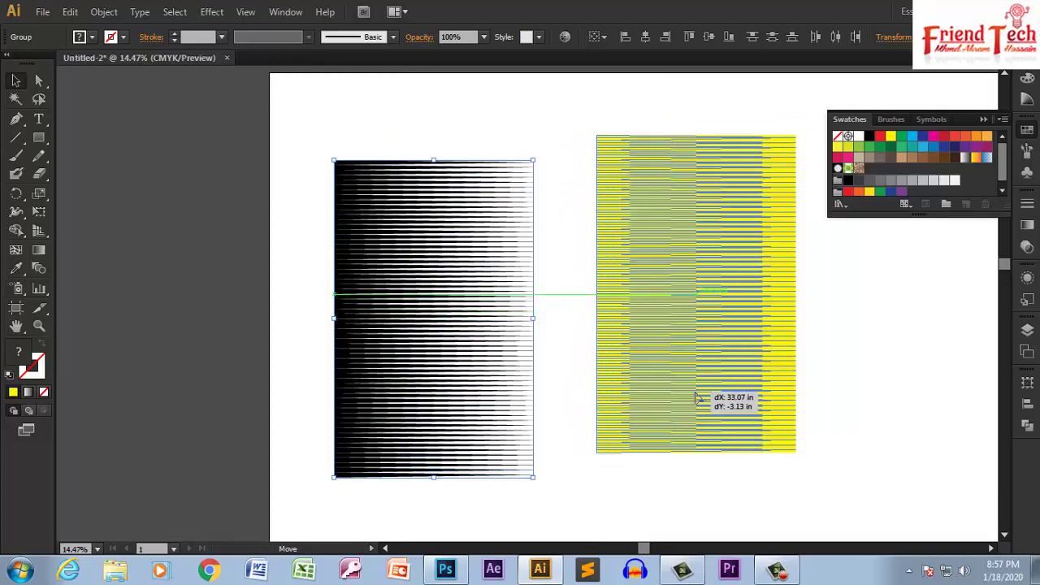
drag(696, 398, 559, 417)
scroll(738, 174, left, 2)
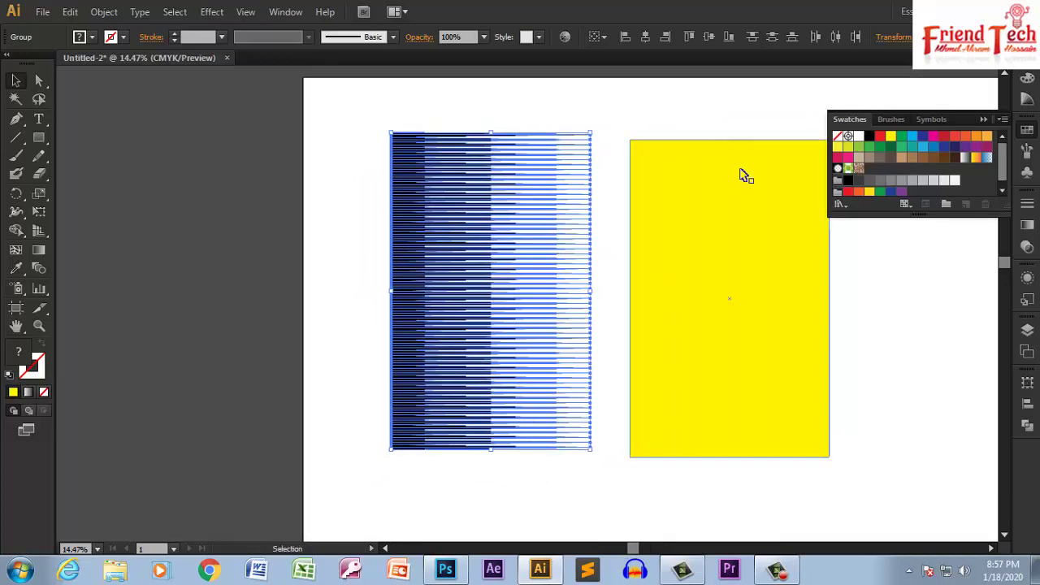
click(529, 276)
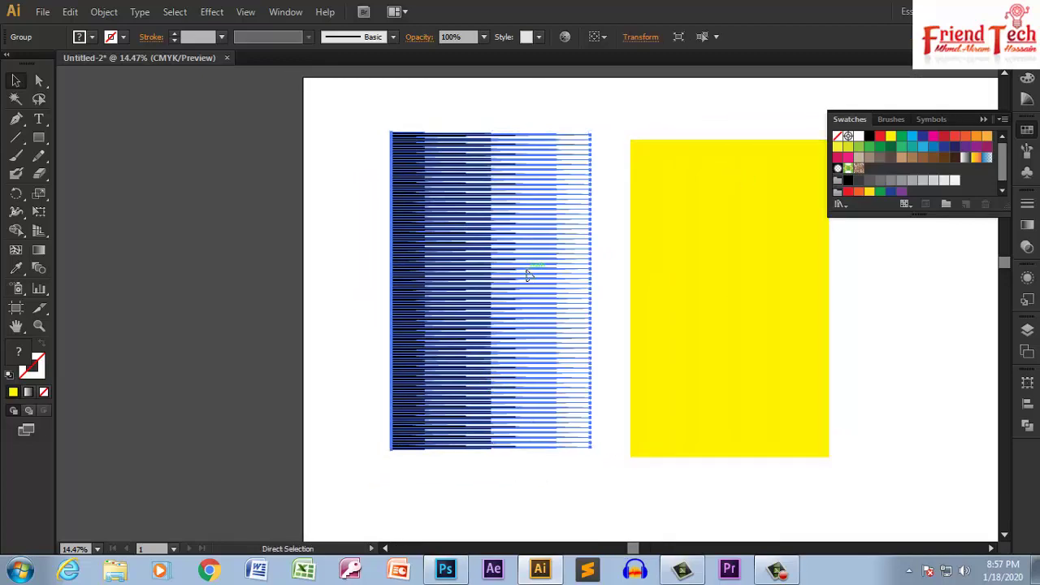
click(880, 137)
mouse_move(345, 283)
mouse_down()
mouse_move(604, 290)
mouse_move(602, 279)
mouse_up()
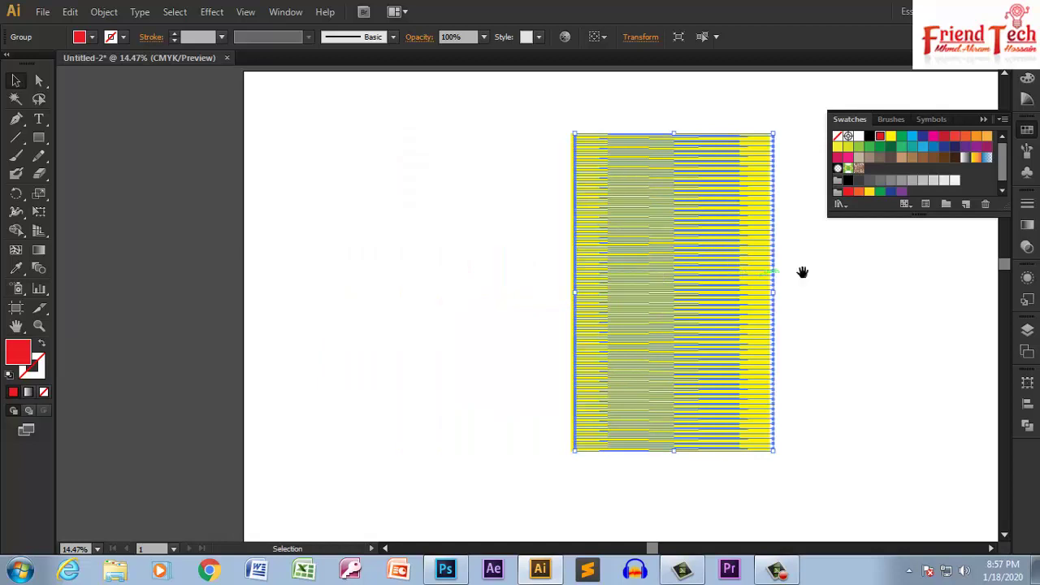
Step: Send the yellow rectangle behind the red lines
scroll(772, 271, right, 2)
click(727, 244)
click(600, 277)
key(ctrl)
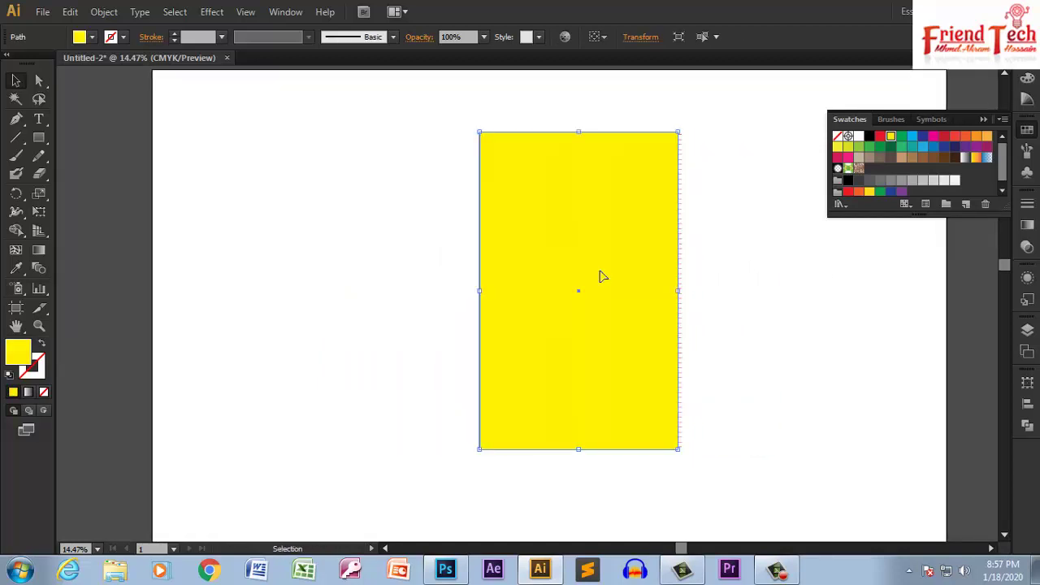
right_click(601, 277)
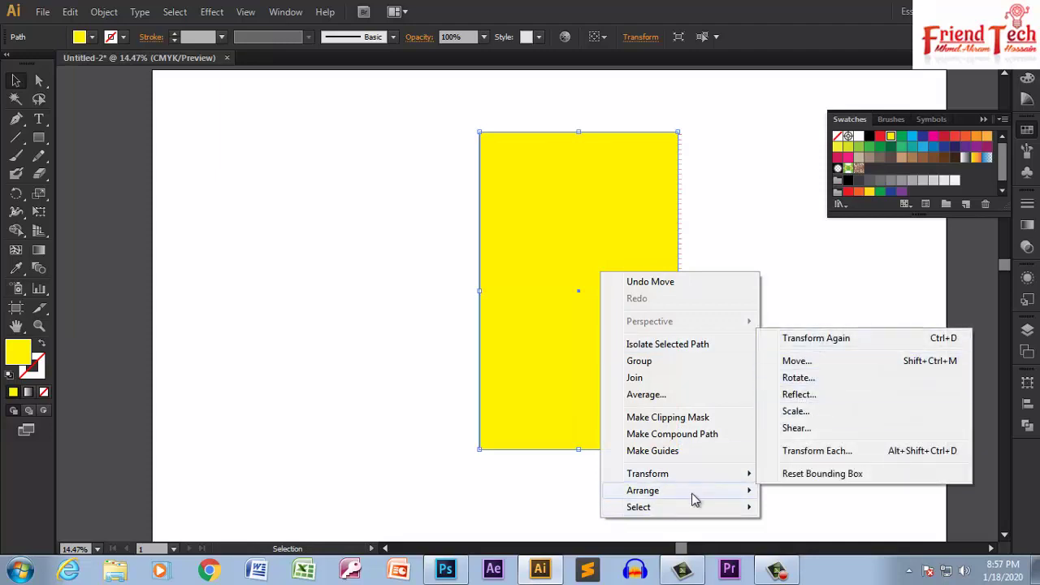
mouse_move(643, 490)
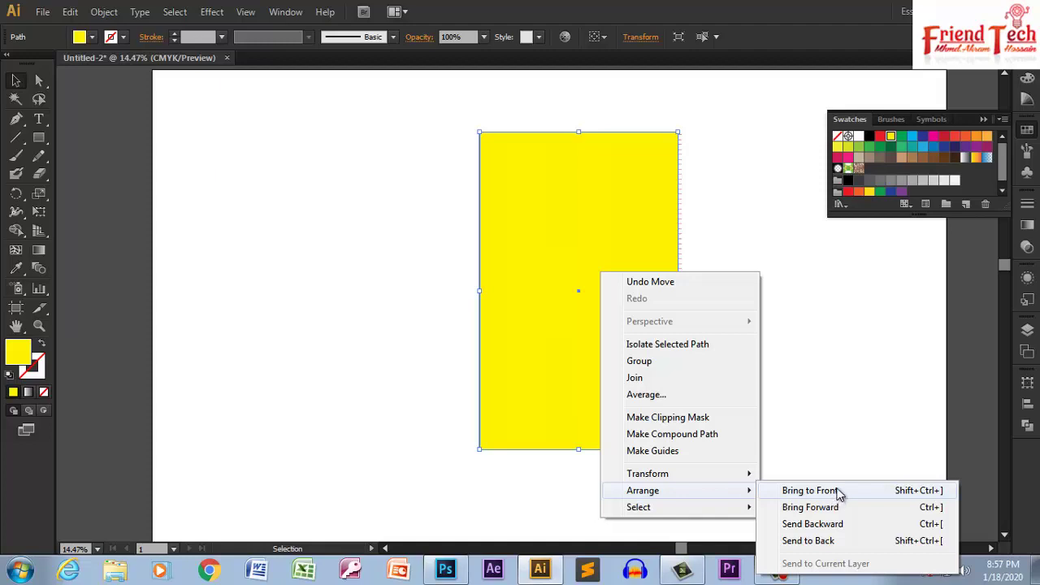
click(831, 541)
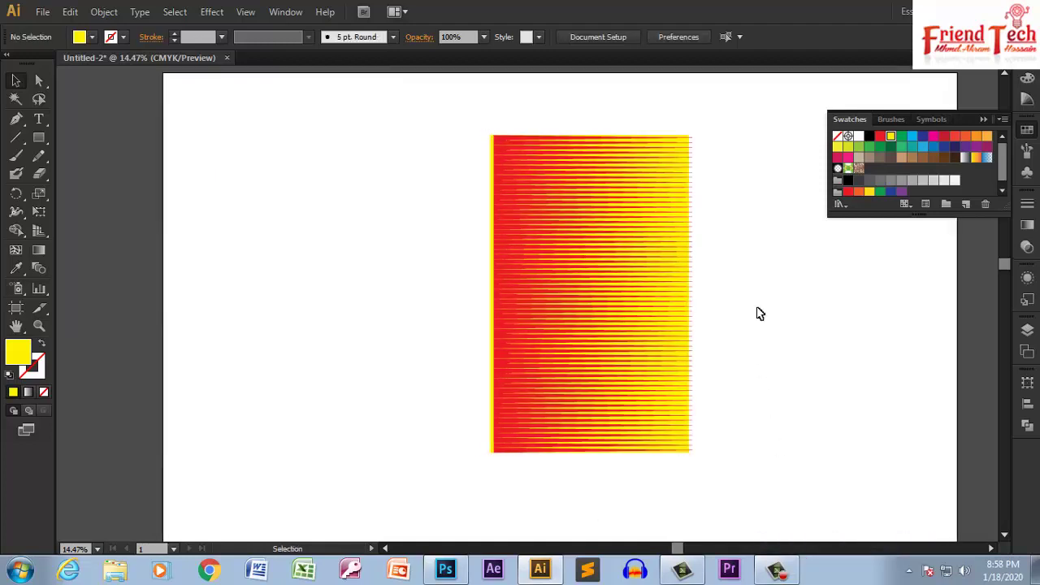
Step: Align the red lines and yellow rectangle on their centres
drag(662, 239, 454, 457)
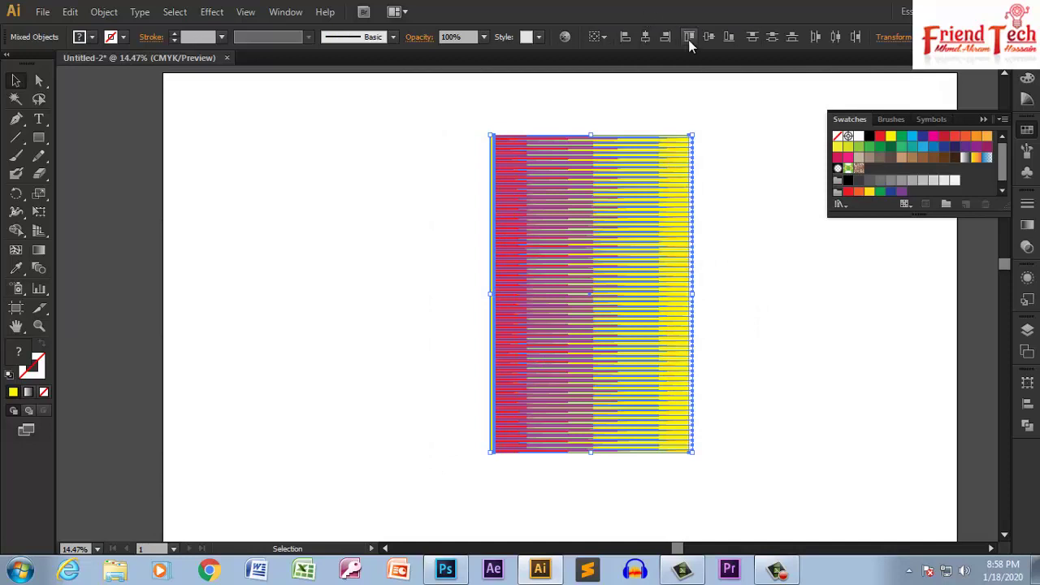
click(643, 35)
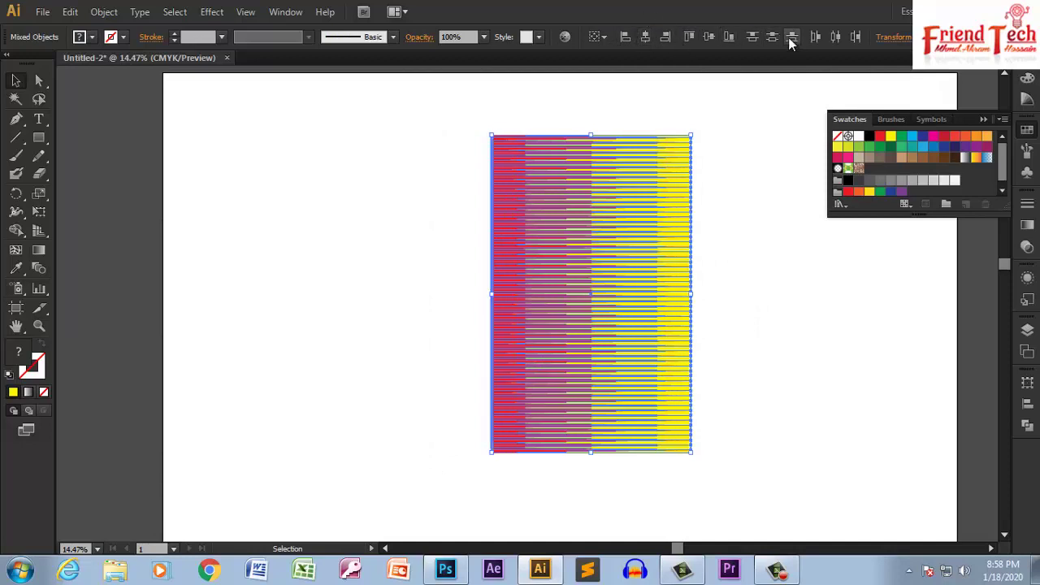
click(710, 139)
key(z)
click(727, 512)
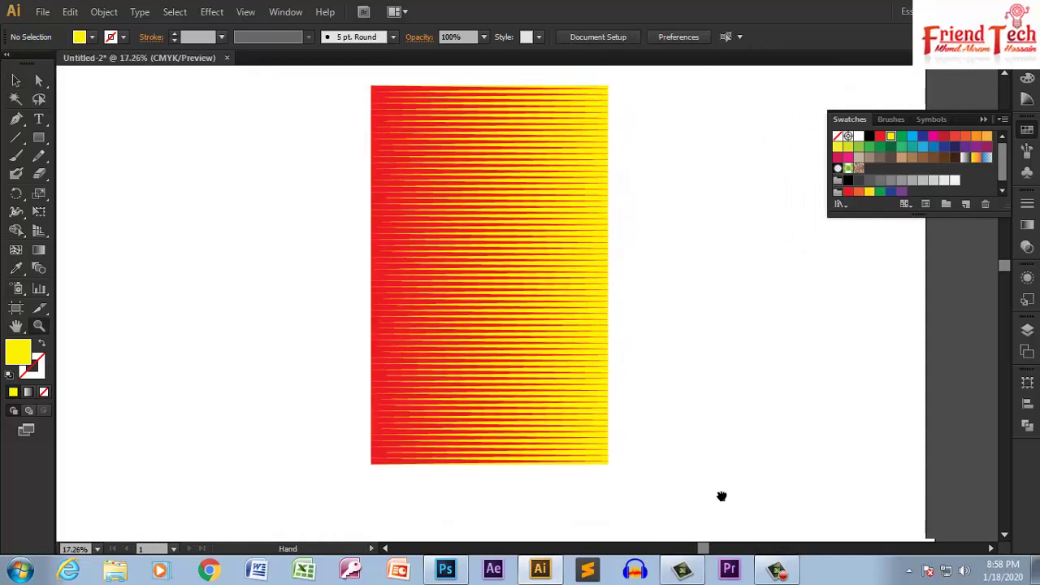
key(v)
drag(680, 382, 703, 337)
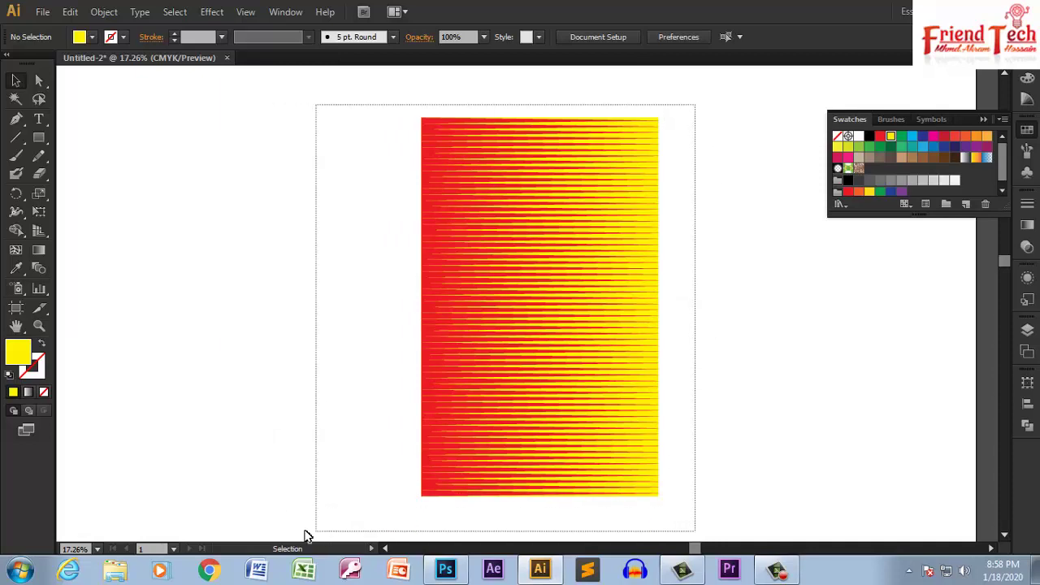
Step: Select the entire red-and-yellow striped artwork
key(ctrl+a)
mouse_move(304, 532)
mouse_down()
mouse_move(330, 464)
mouse_move(297, 419)
mouse_up()
key(ctrl+shift+a)
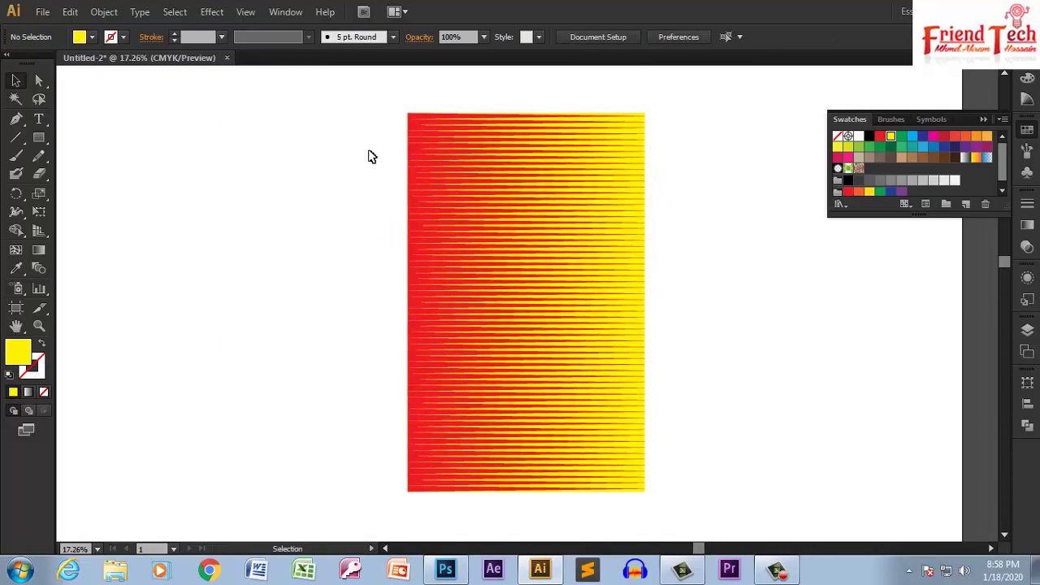
drag(371, 111, 706, 495)
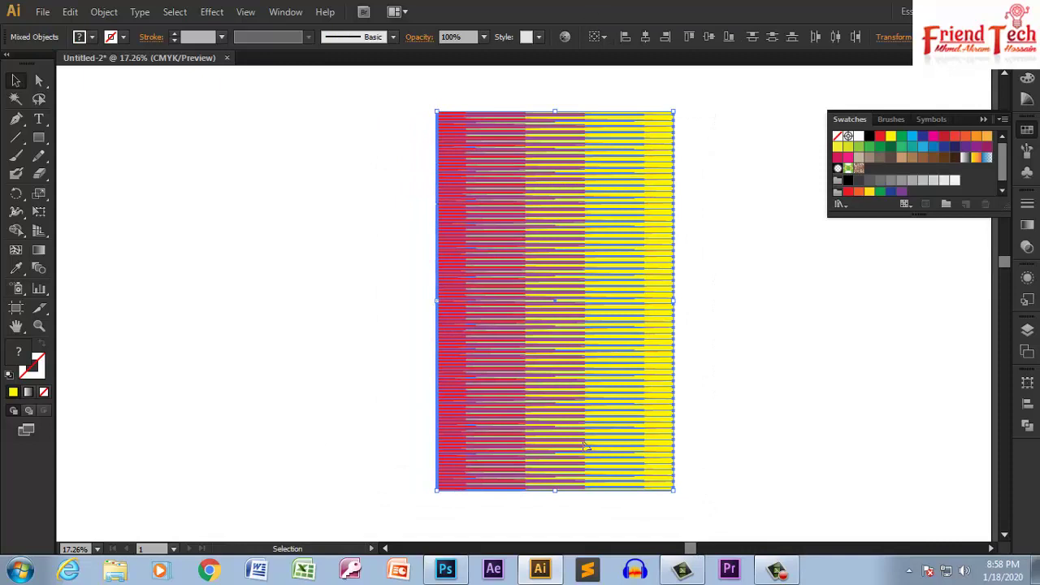
click(445, 569)
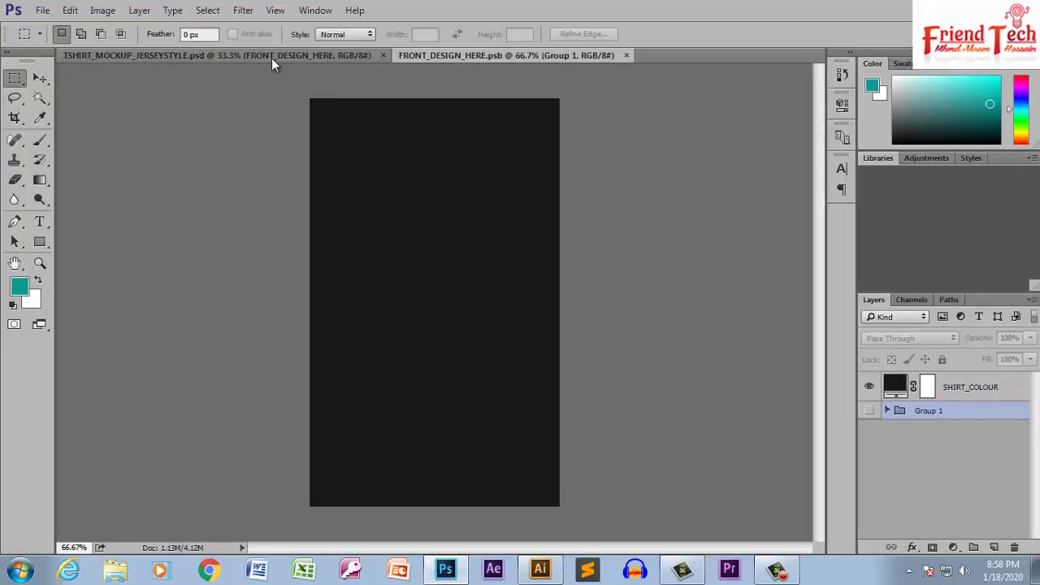
Step: Inspect the TSHIRT_MOCKUP jersey at 50% and open the FRONT_DESIGN_HERE smart object
click(281, 54)
key(z)
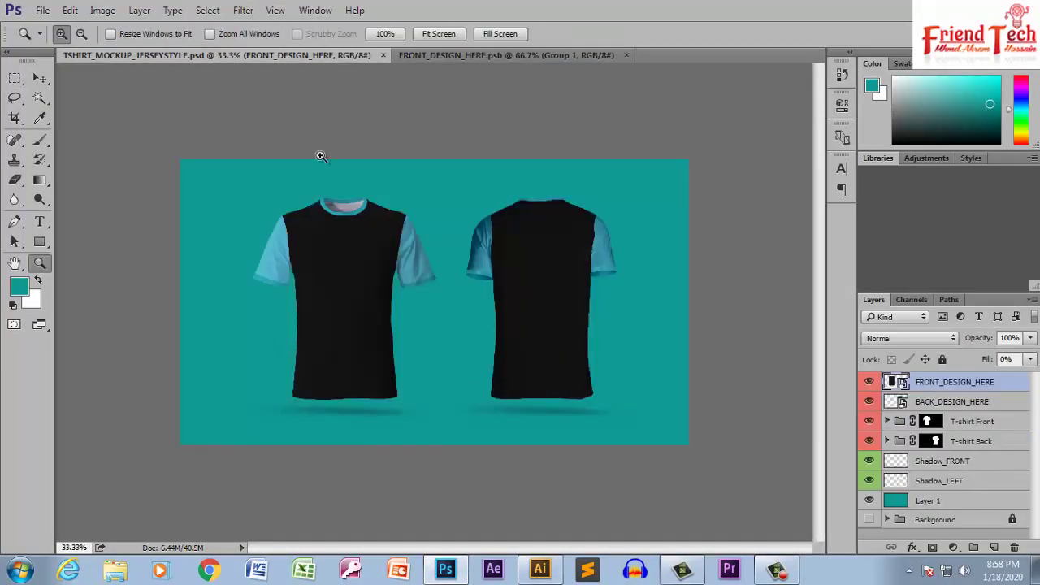
scroll(682, 480, up, 2)
scroll(659, 455, up, 2)
scroll(655, 455, up, 1)
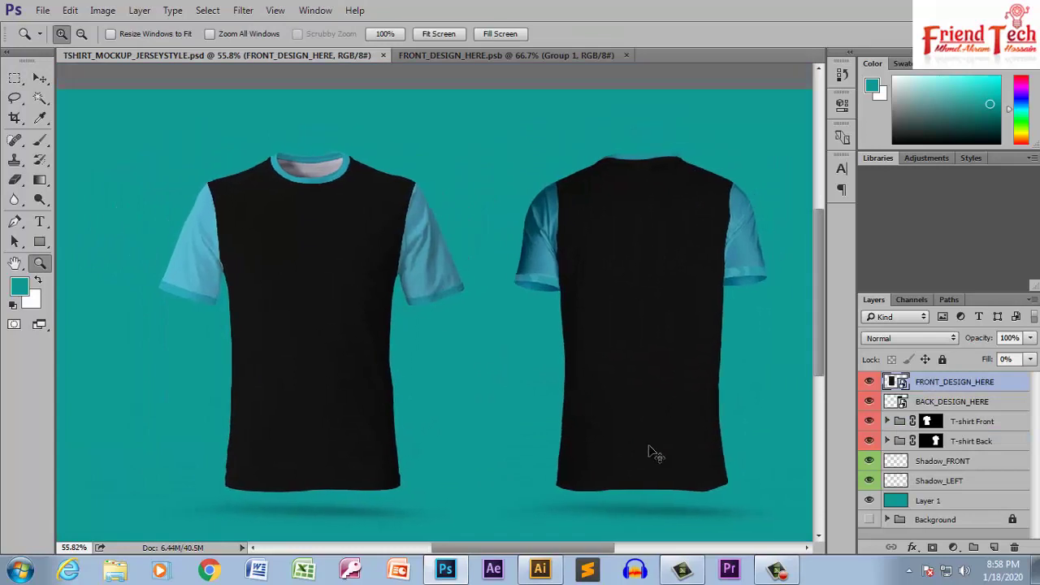
key(ctrl+minus)
scroll(655, 455, down, 1)
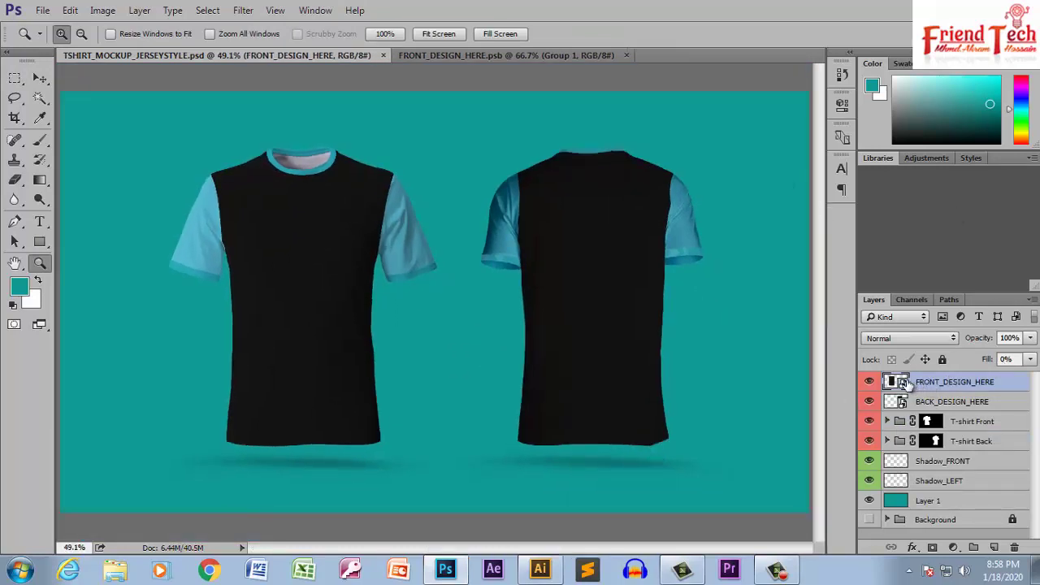
double_click(897, 382)
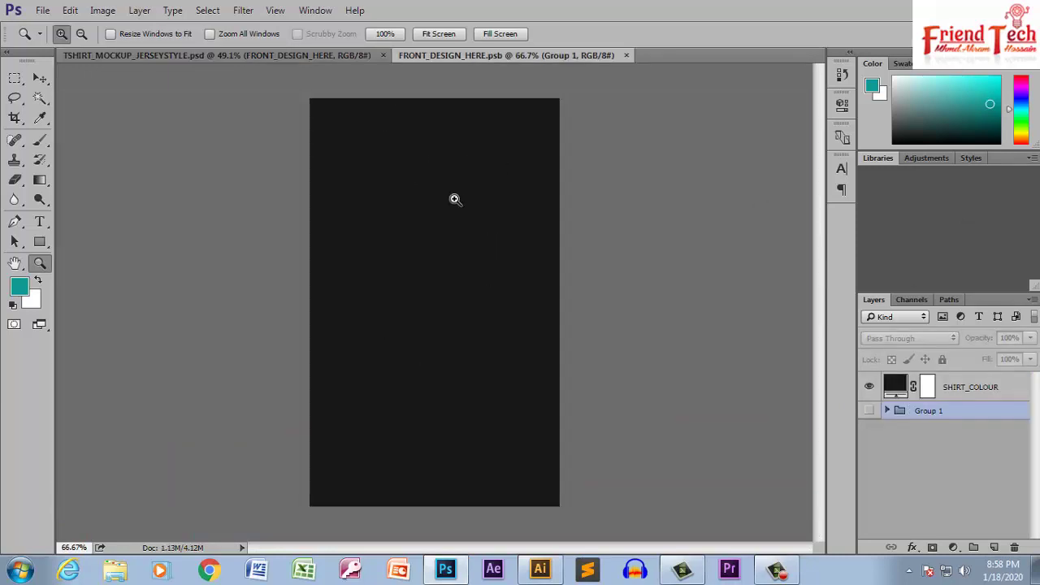
click(542, 575)
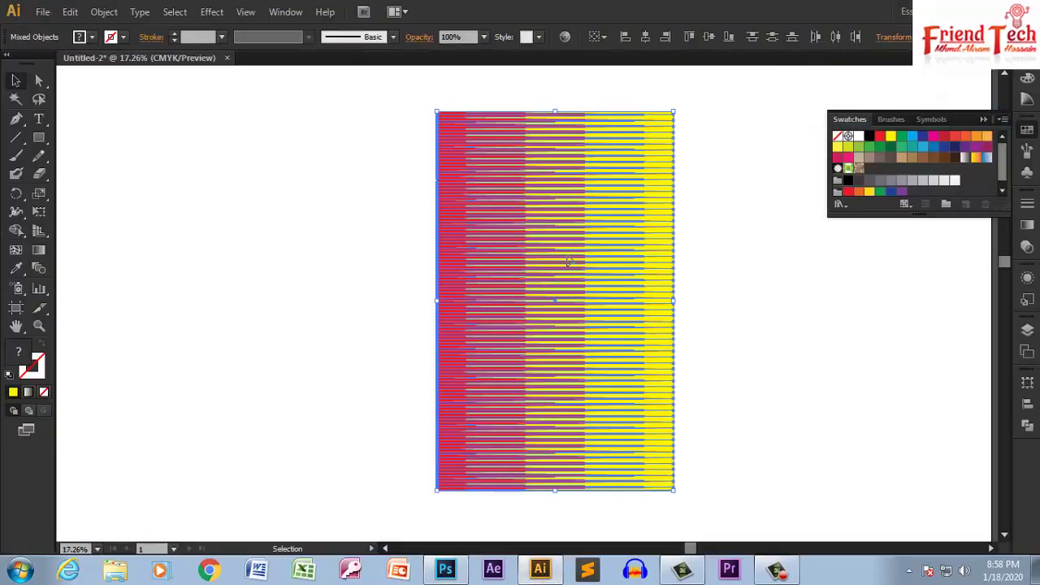
Step: Place the striped artwork into FRONT_DESIGN_HERE.psb above the SHIRT_COLOUR layer
click(736, 280)
click(573, 252)
drag(572, 251, 438, 241)
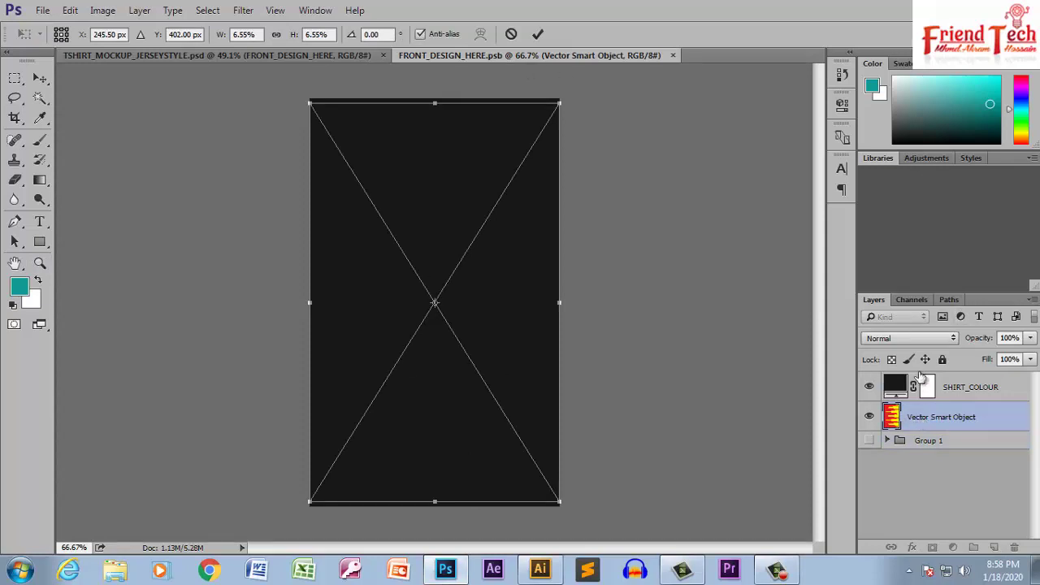
click(539, 34)
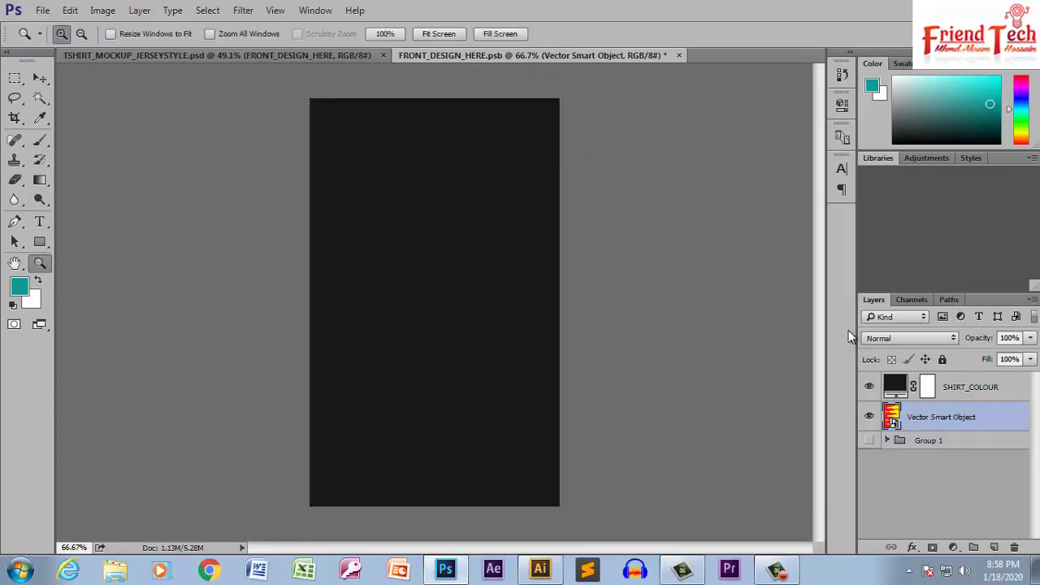
drag(929, 418, 919, 387)
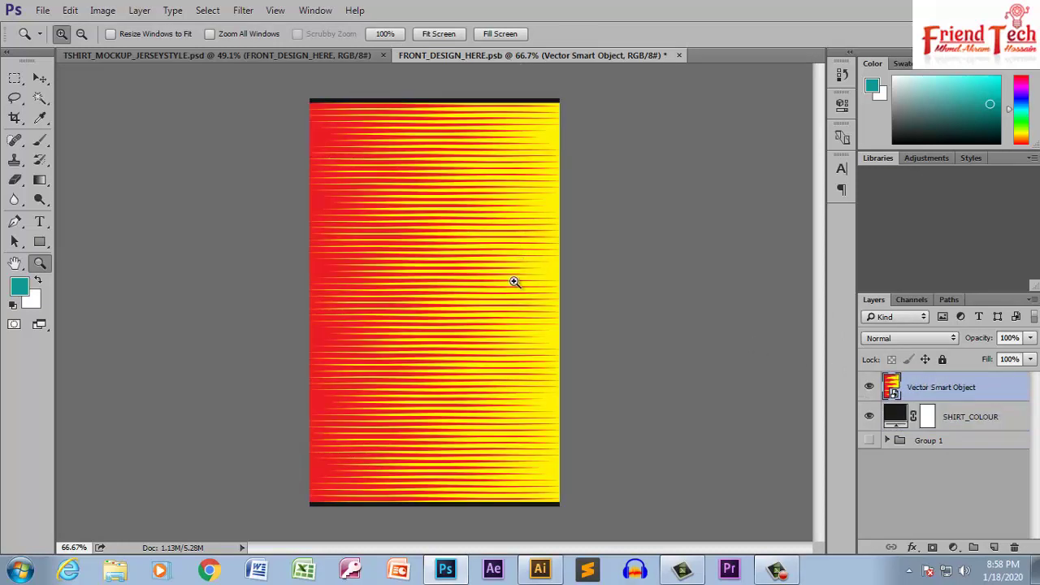
Step: Enlarge the stripes to cover the whole front panel and save the design
click(462, 439)
alt+click(457, 421)
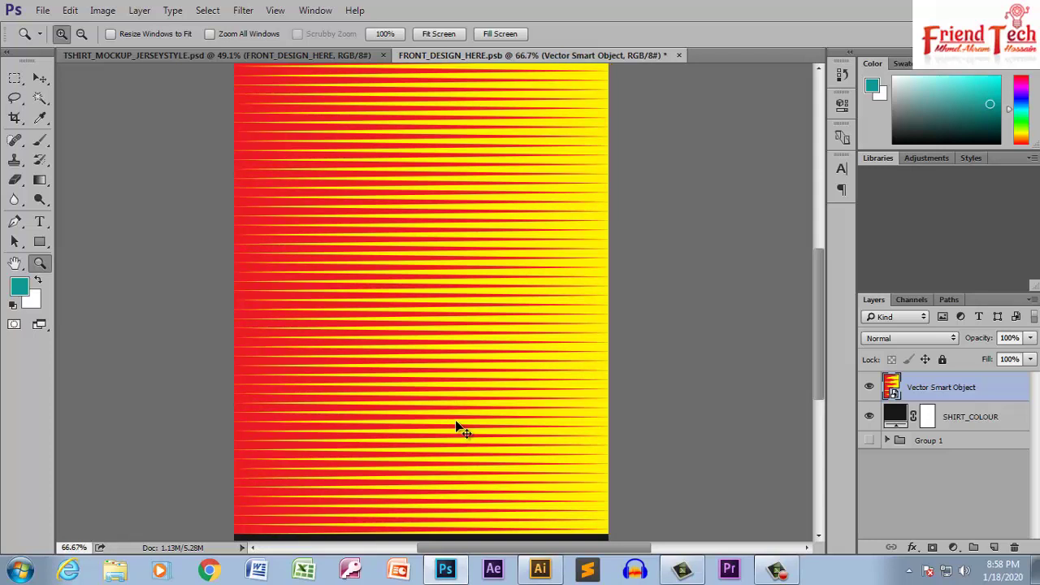
alt+click(456, 423)
key(v)
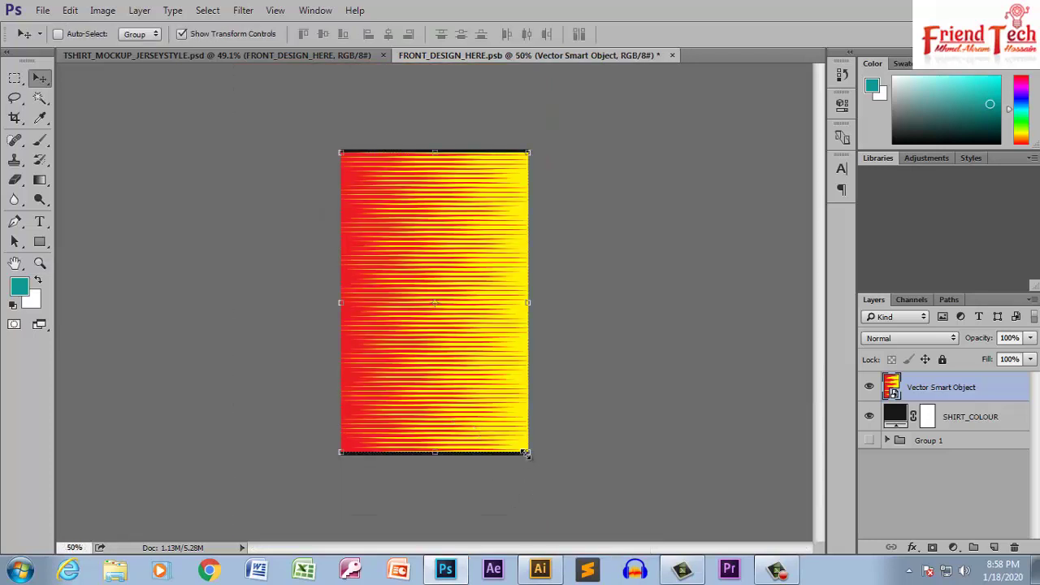
drag(526, 454, 534, 461)
key(Return)
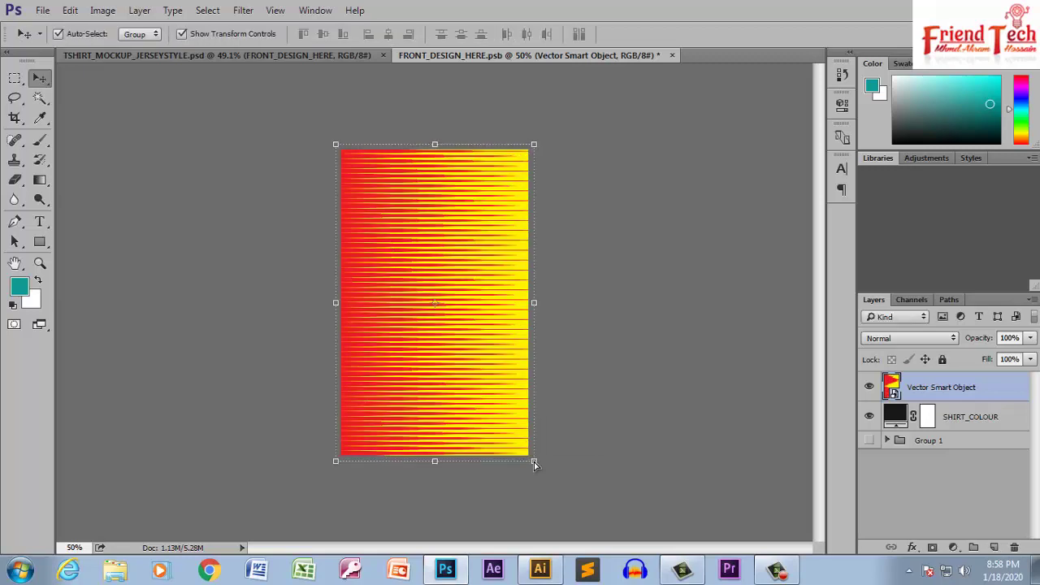
key(ctrl+s)
click(278, 56)
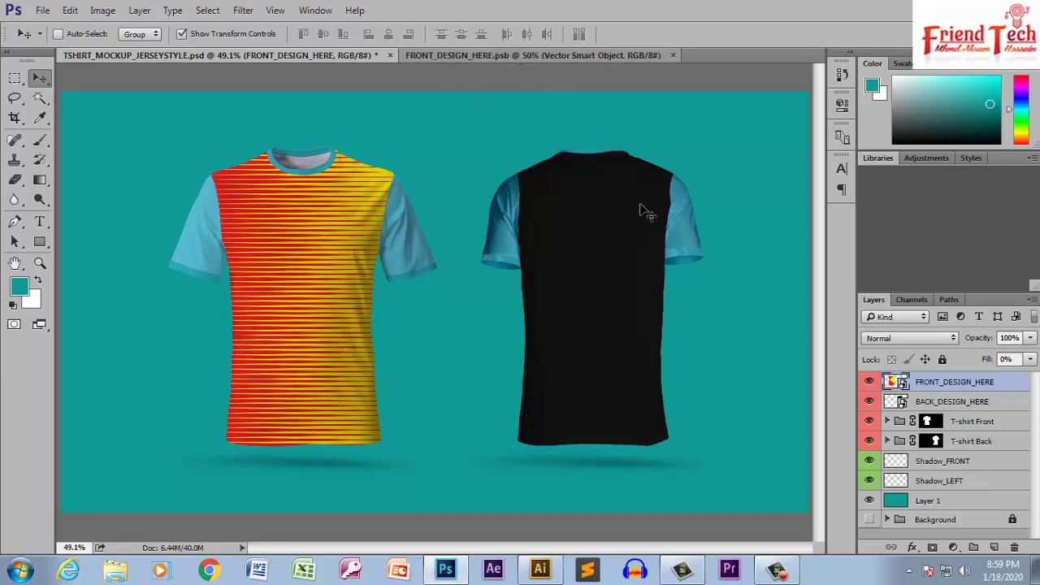
Step: Place the striped artwork into Rectangle 2.psb above the Rectangle 2 layer
double_click(901, 407)
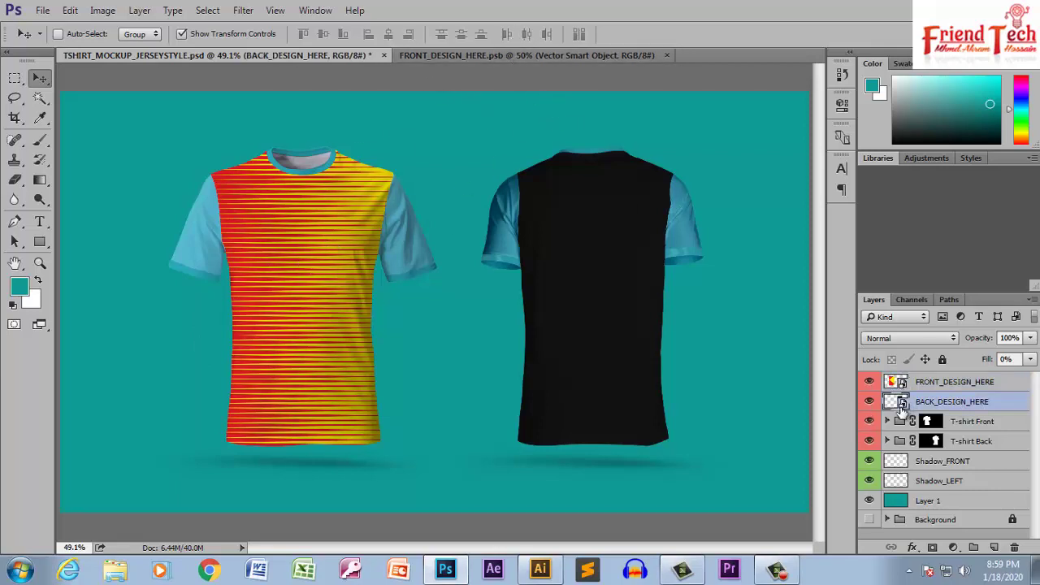
click(540, 569)
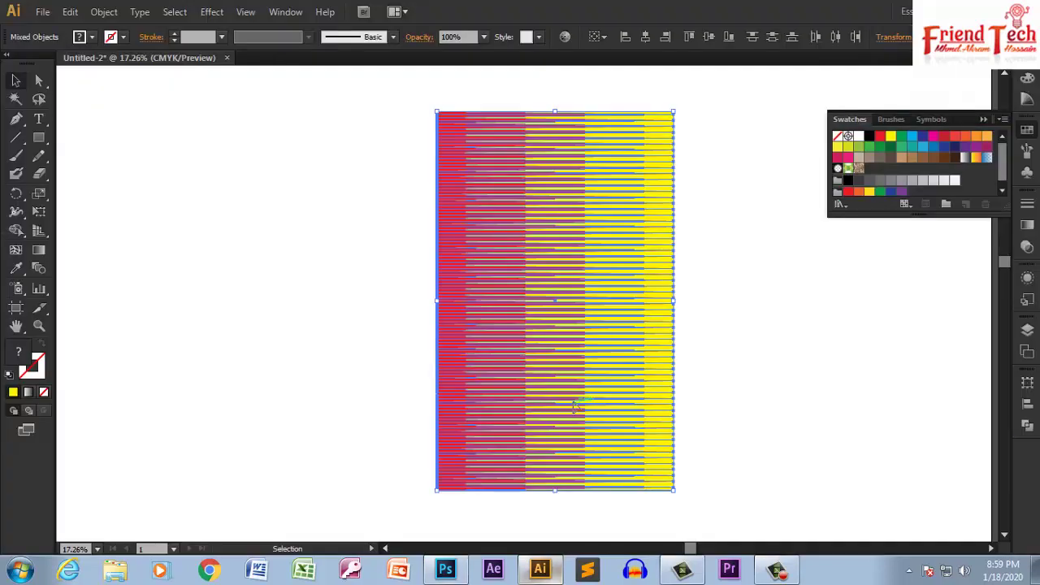
mouse_move(516, 376)
mouse_down()
mouse_move(439, 583)
mouse_move(462, 415)
mouse_up()
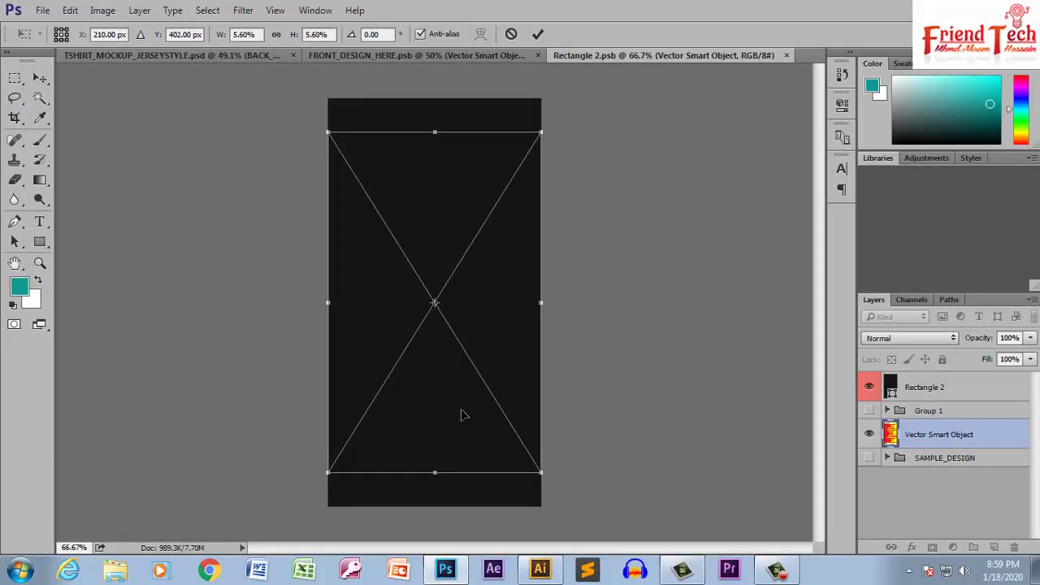
click(537, 34)
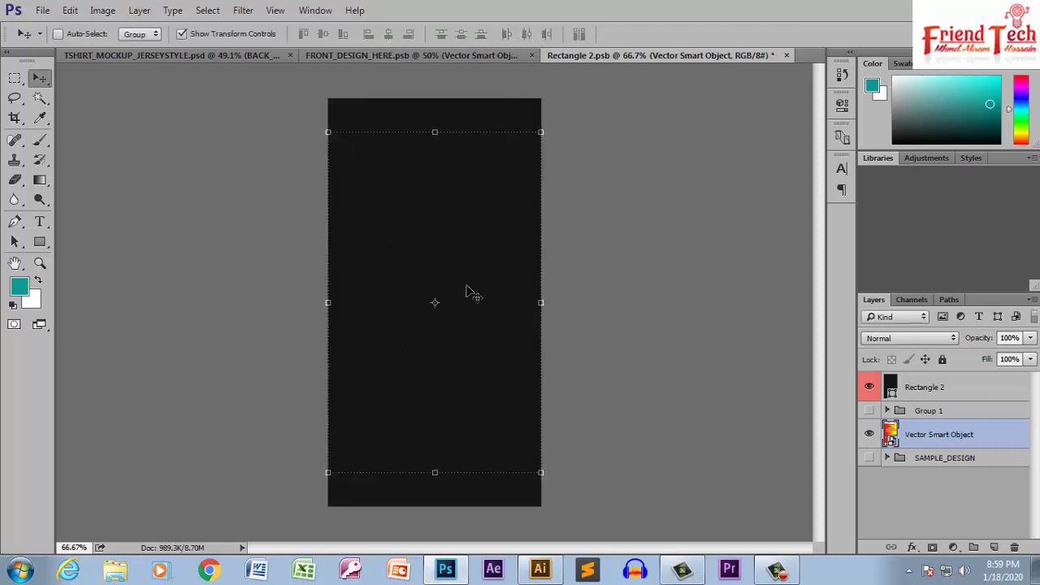
drag(471, 294, 465, 228)
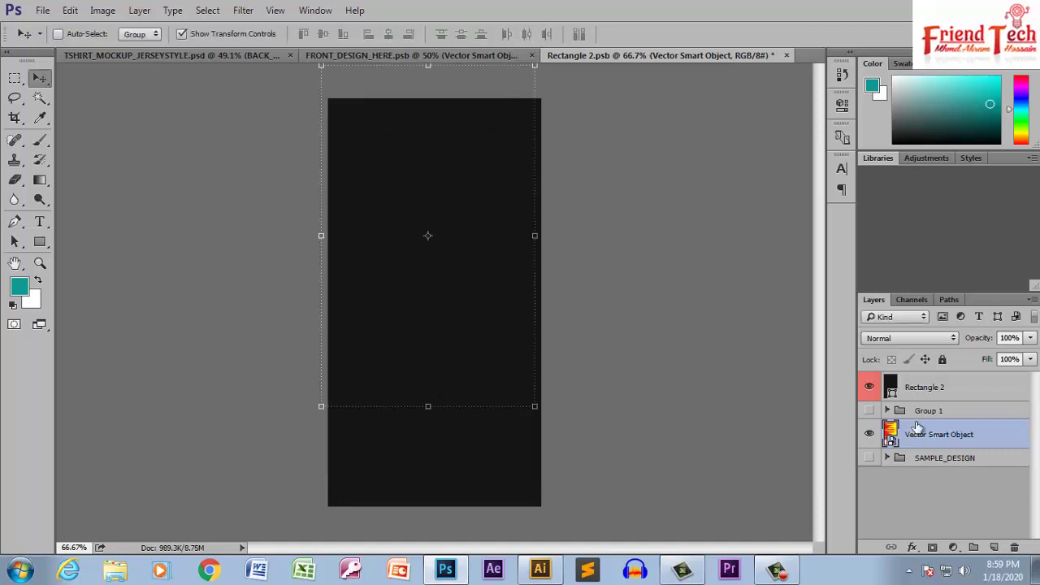
drag(918, 435, 898, 388)
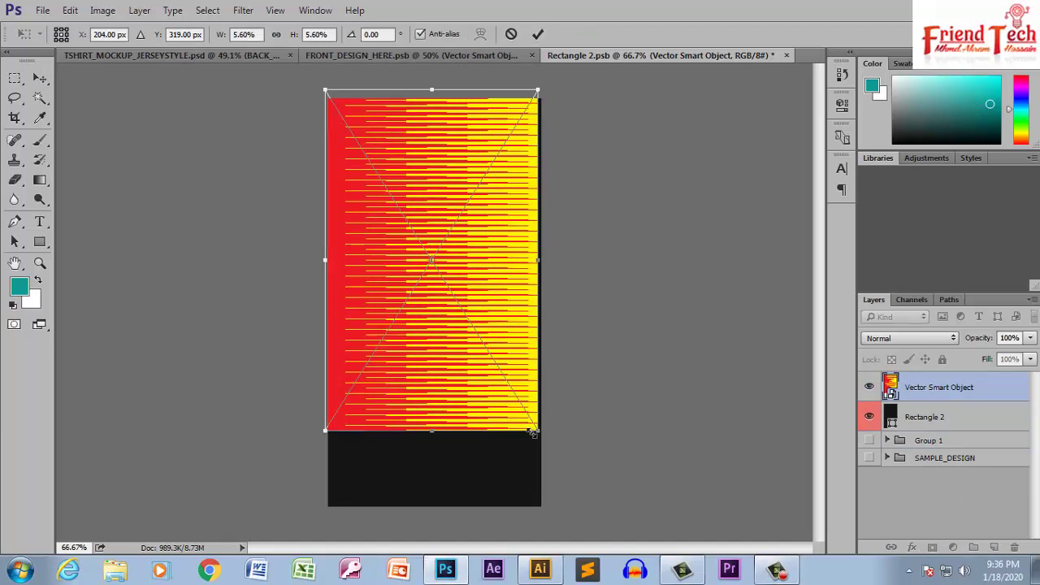
Step: Stretch the stripes to cover the dark rectangle and save Rectangle 2.psb
drag(536, 432, 546, 511)
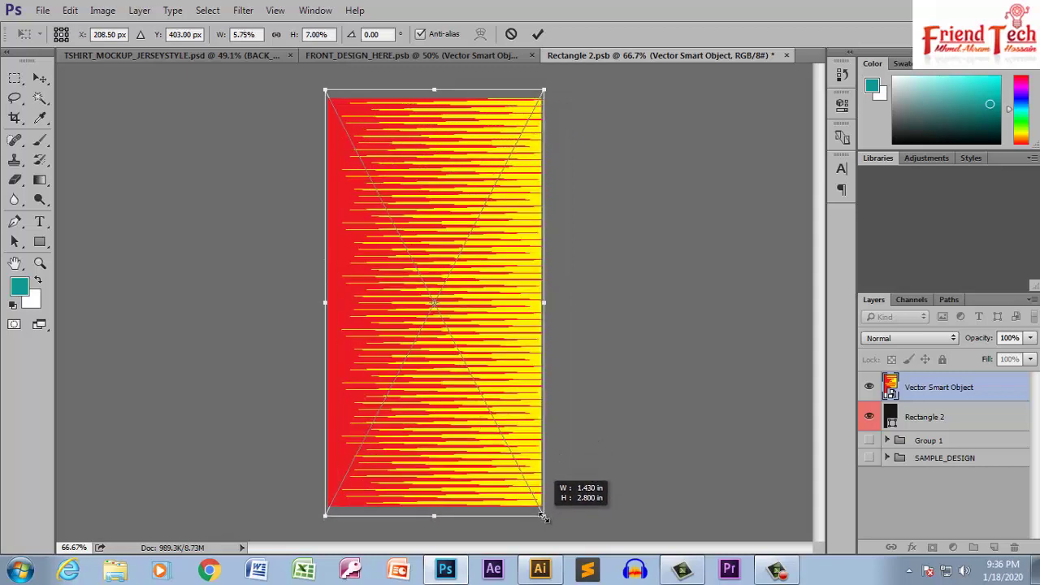
click(538, 34)
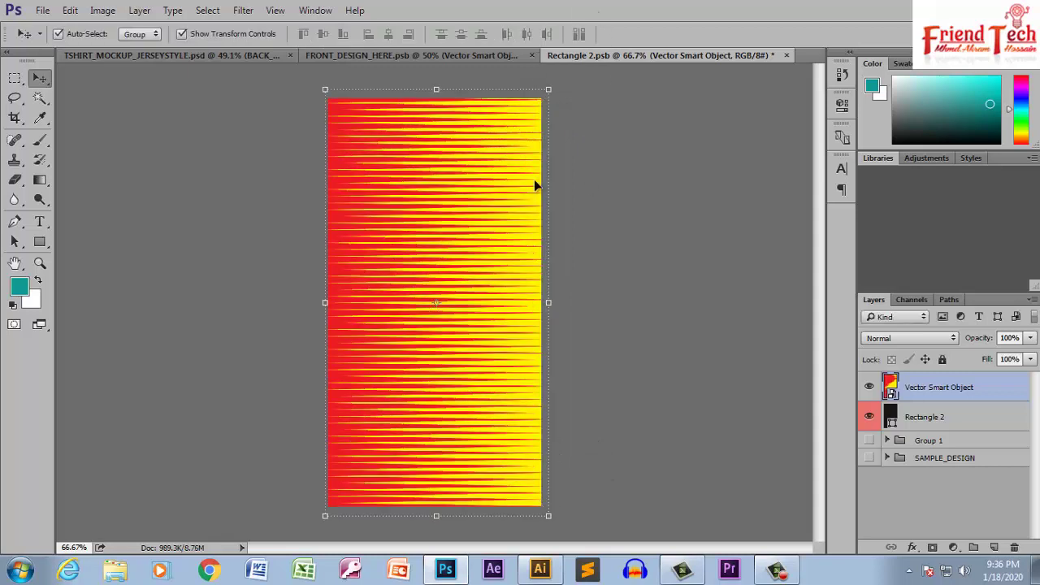
key(ctrl+s)
click(129, 51)
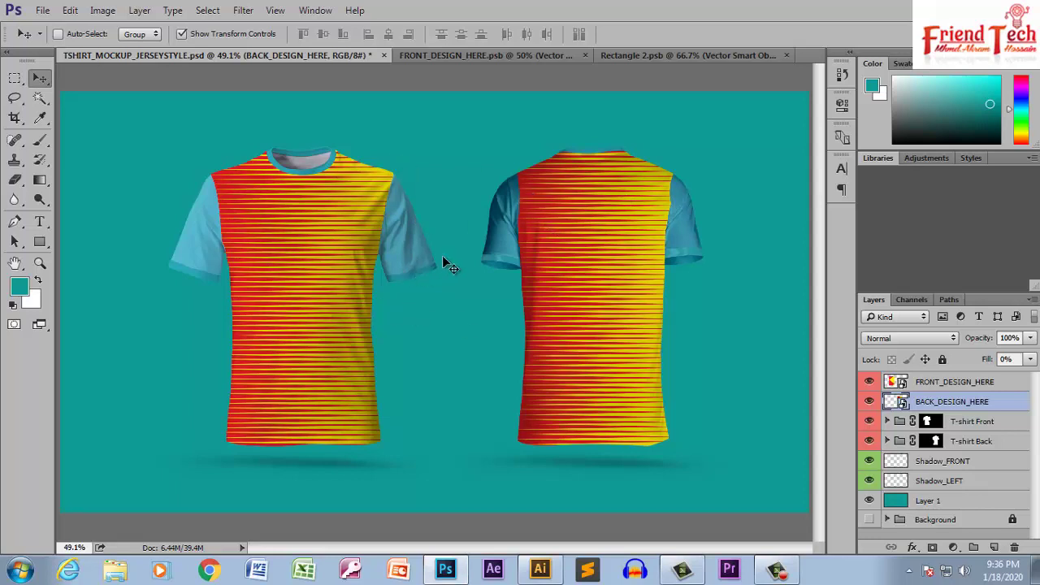
Step: Set the COLAR_COLOUR layer to ED1C24, the hex copied from Illustrator's stripe red
click(887, 421)
click(870, 460)
click(870, 460)
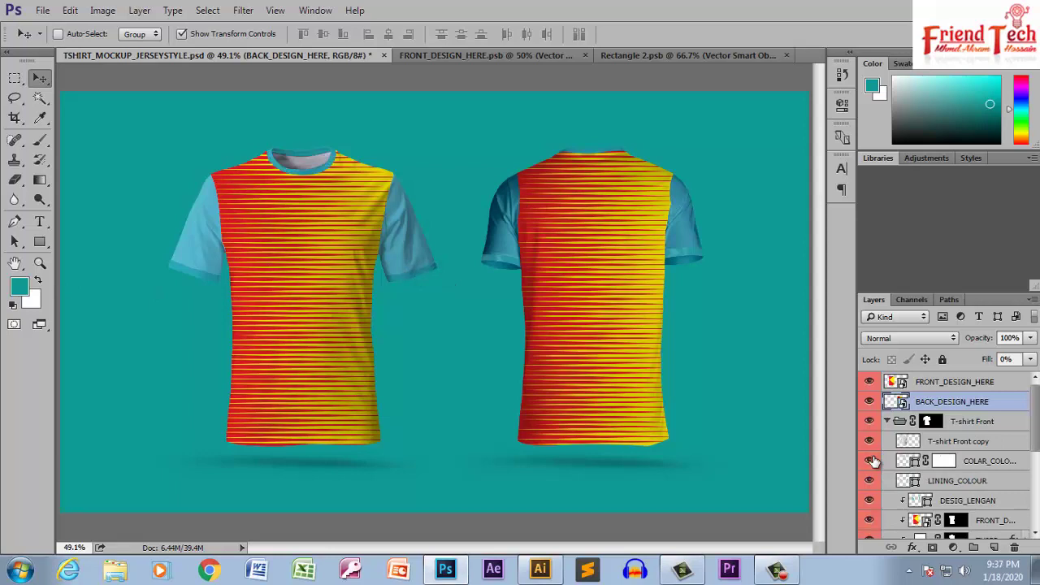
double_click(914, 461)
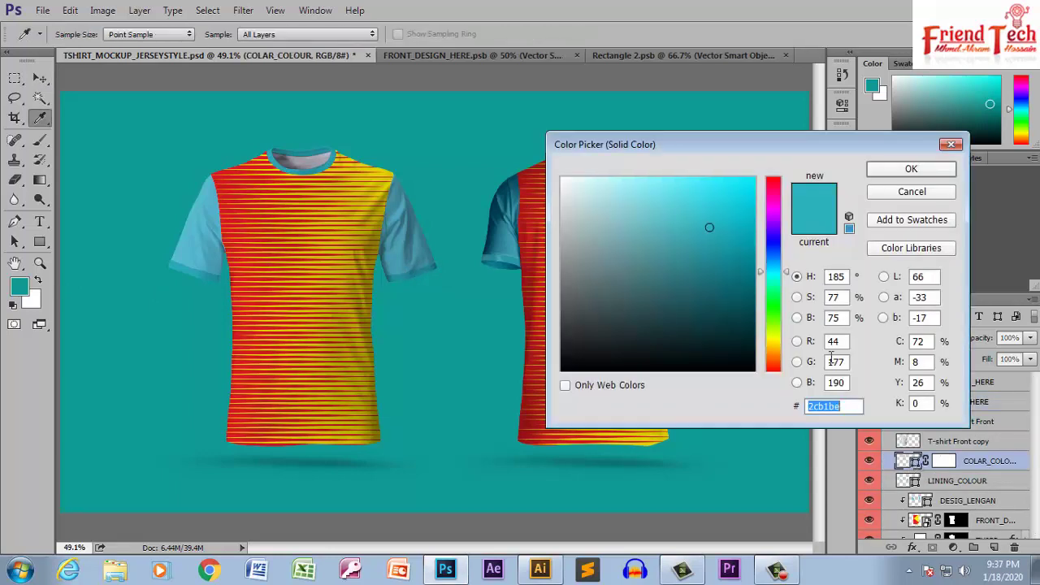
click(541, 569)
click(386, 262)
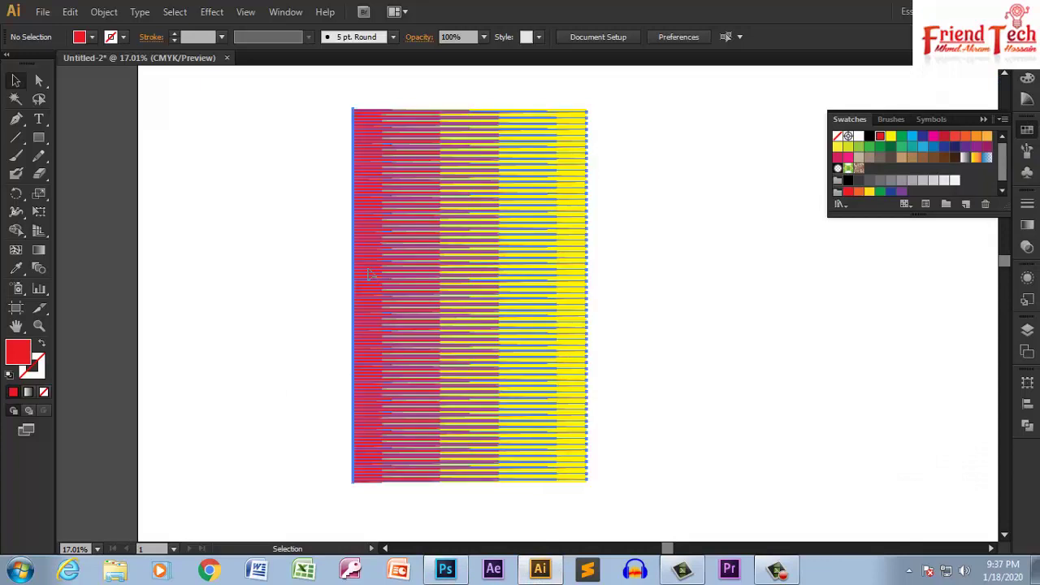
double_click(14, 357)
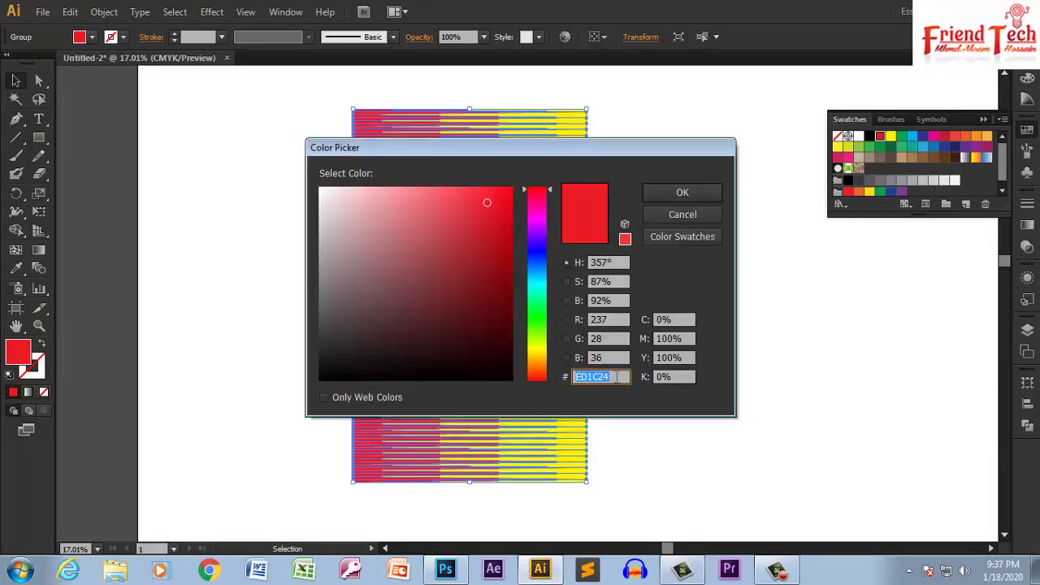
drag(619, 377, 573, 382)
key(ctrl+c)
click(445, 569)
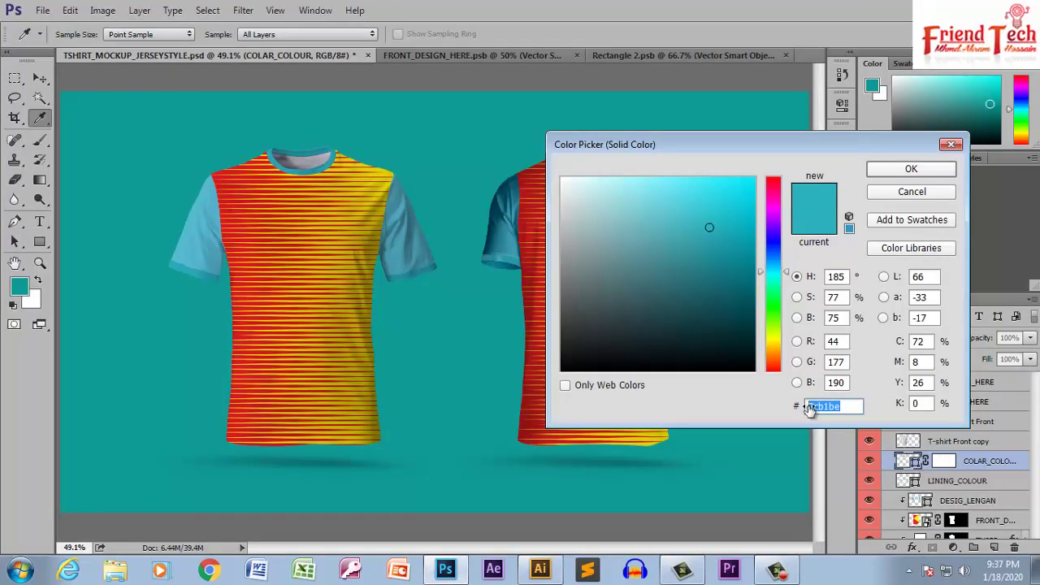
key(ctrl+v)
click(911, 170)
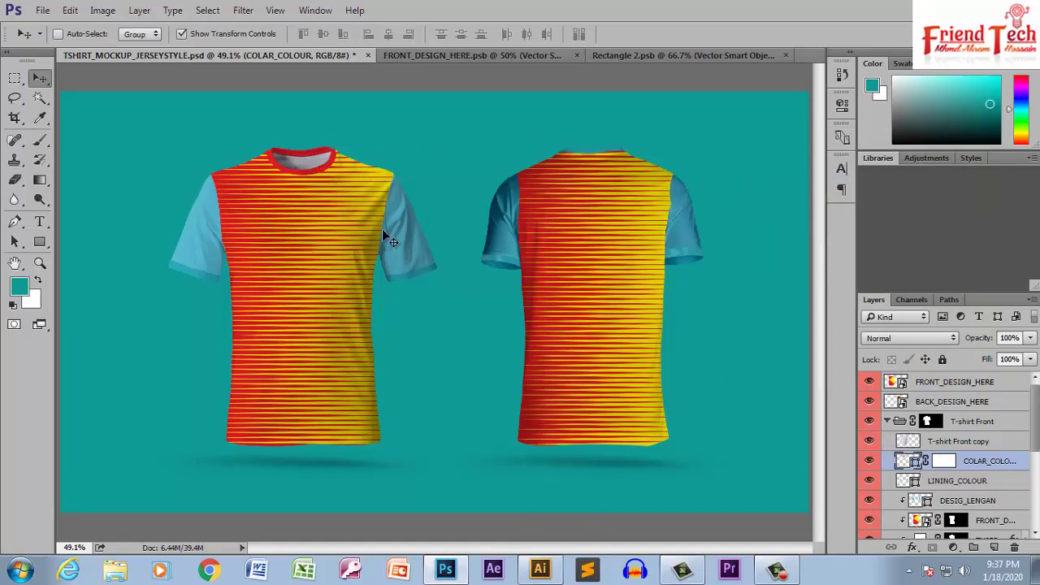
Step: Set the sleeve colour layer to the yellow hex copied from Illustrator's rectangle
click(870, 500)
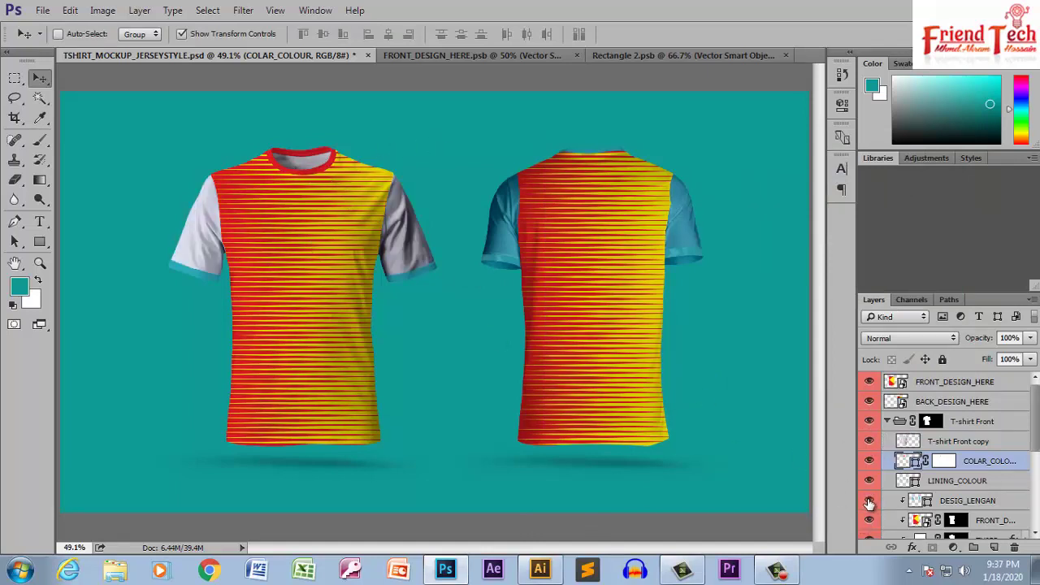
click(870, 502)
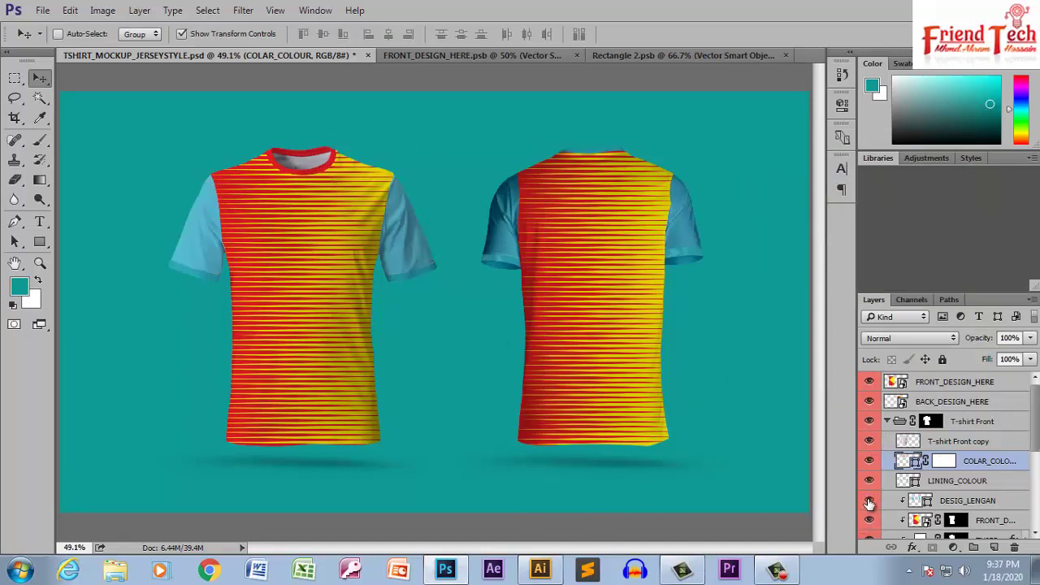
double_click(928, 502)
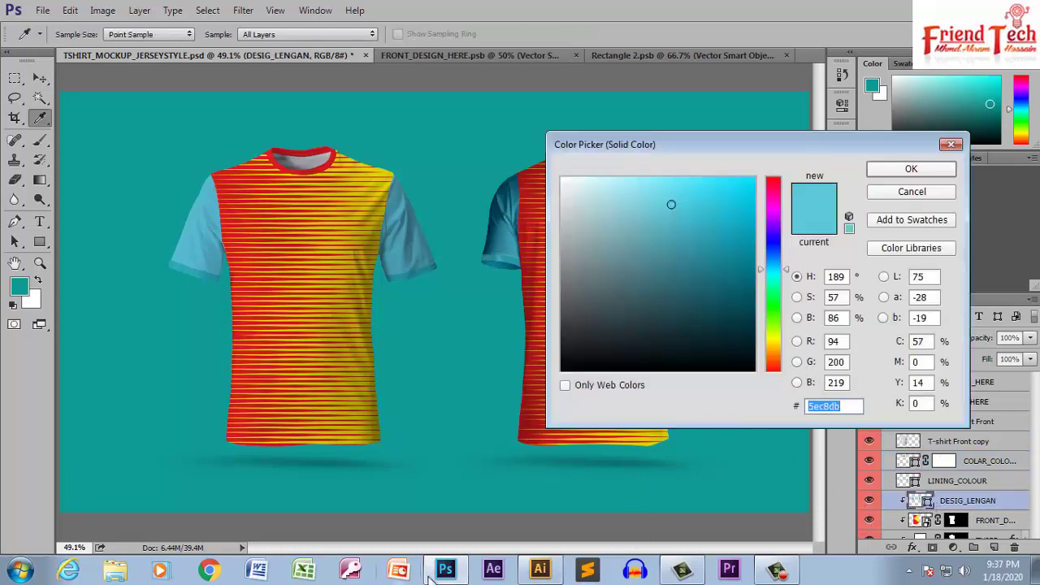
click(540, 569)
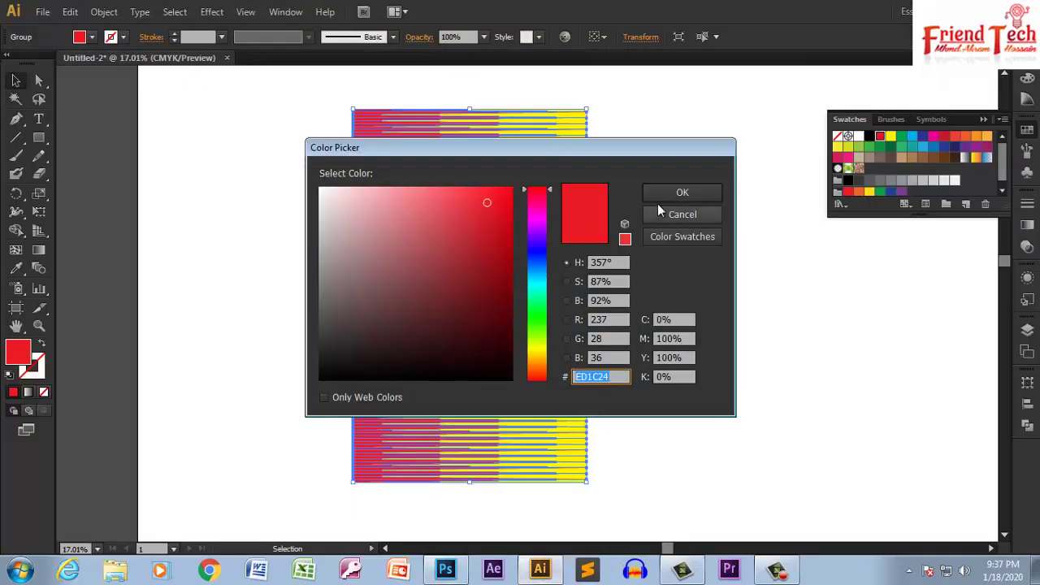
click(681, 216)
click(627, 186)
drag(591, 252, 630, 253)
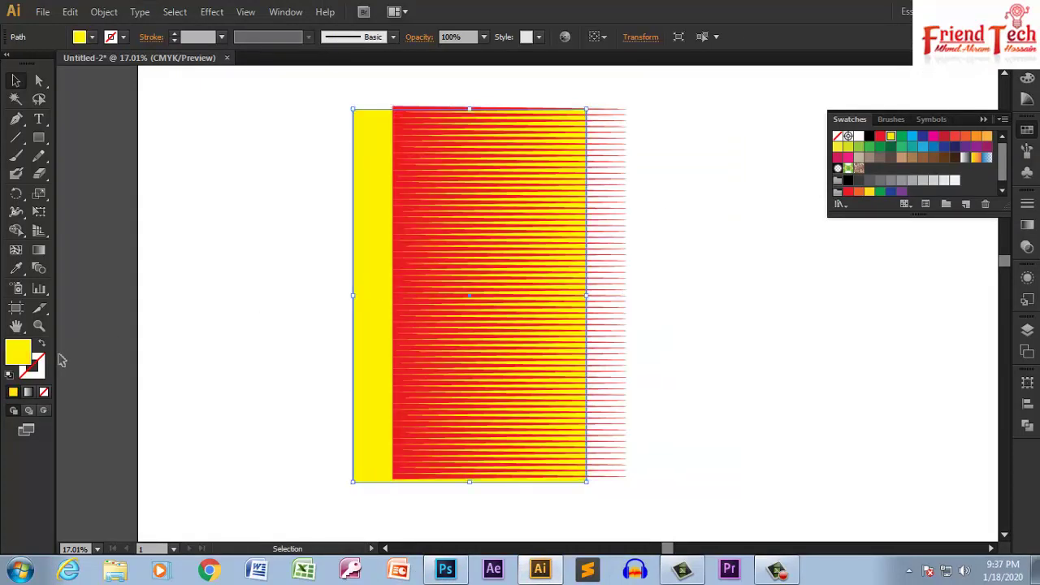
double_click(12, 352)
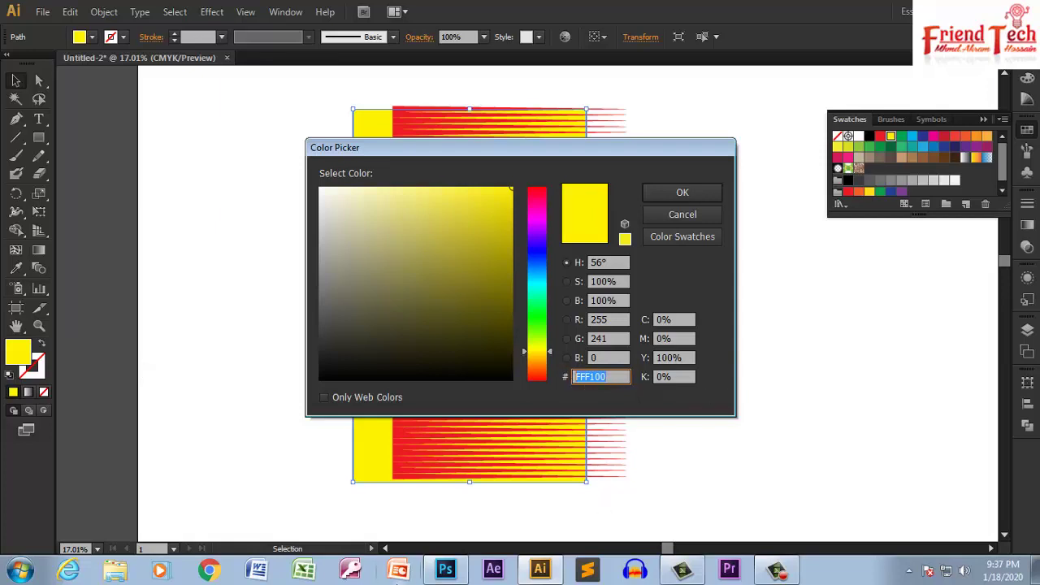
click(436, 580)
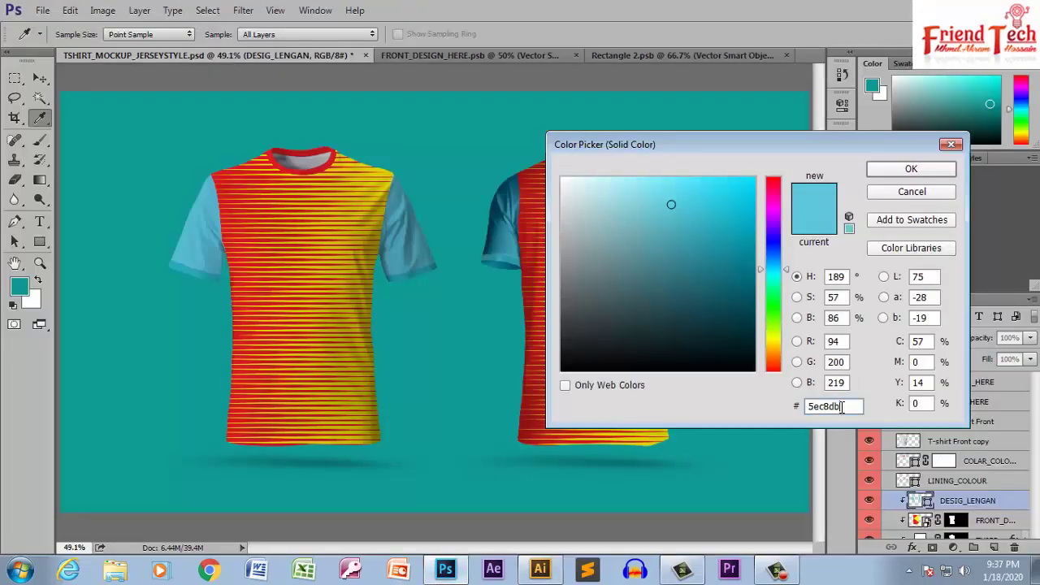
text(FFF100)
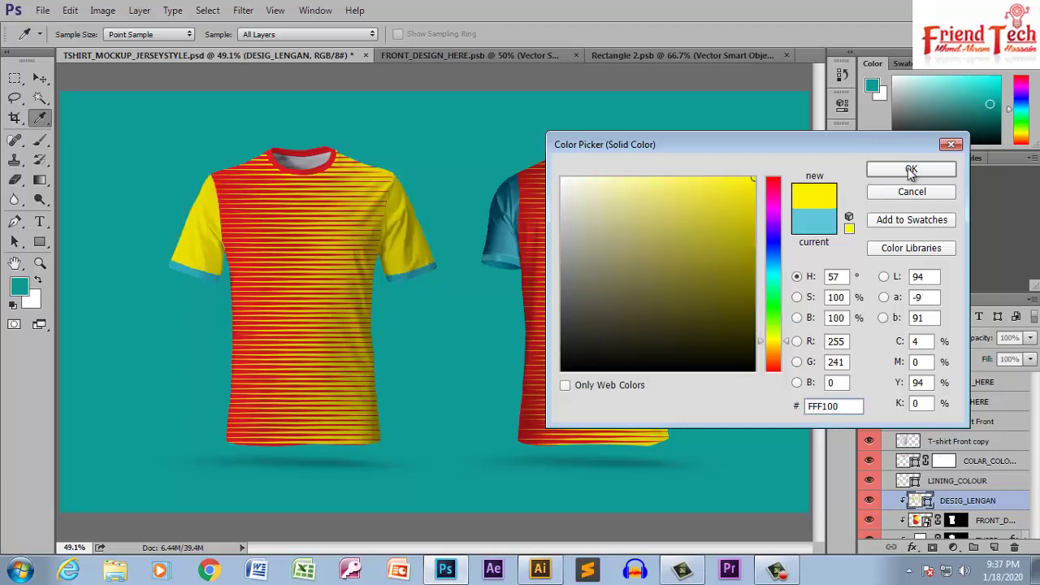
click(911, 169)
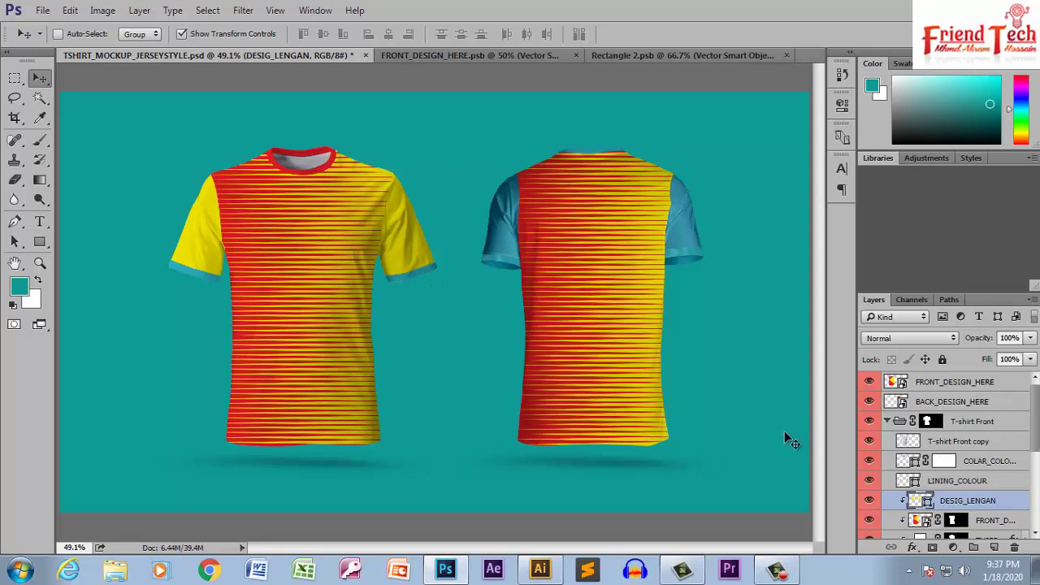
Step: Toggle the front stripe design and sleeve-cuff lining layers to check their effect
click(870, 522)
click(869, 522)
scroll(882, 512, down, 1)
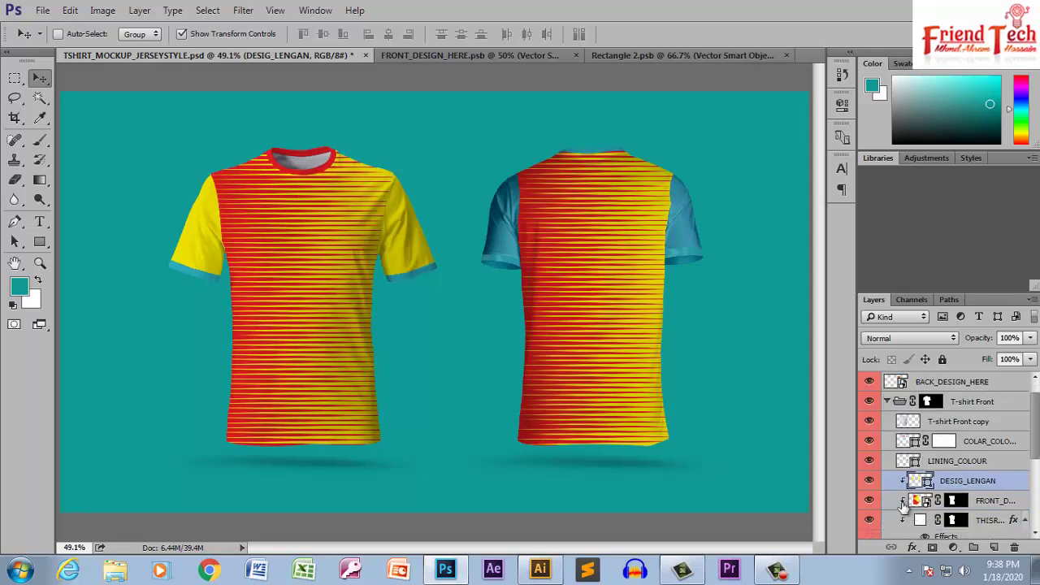
scroll(894, 500, up, 1)
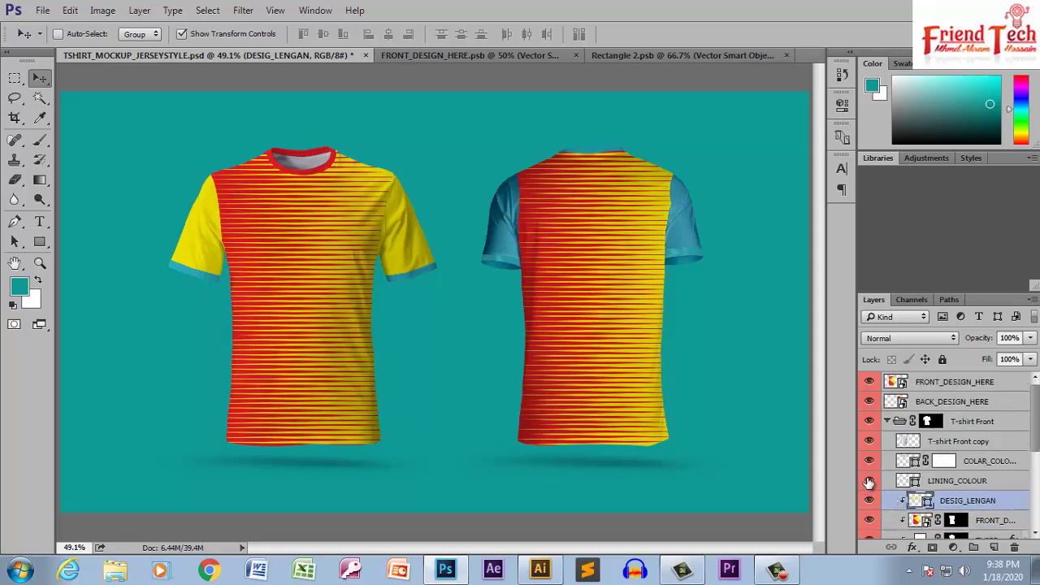
click(869, 480)
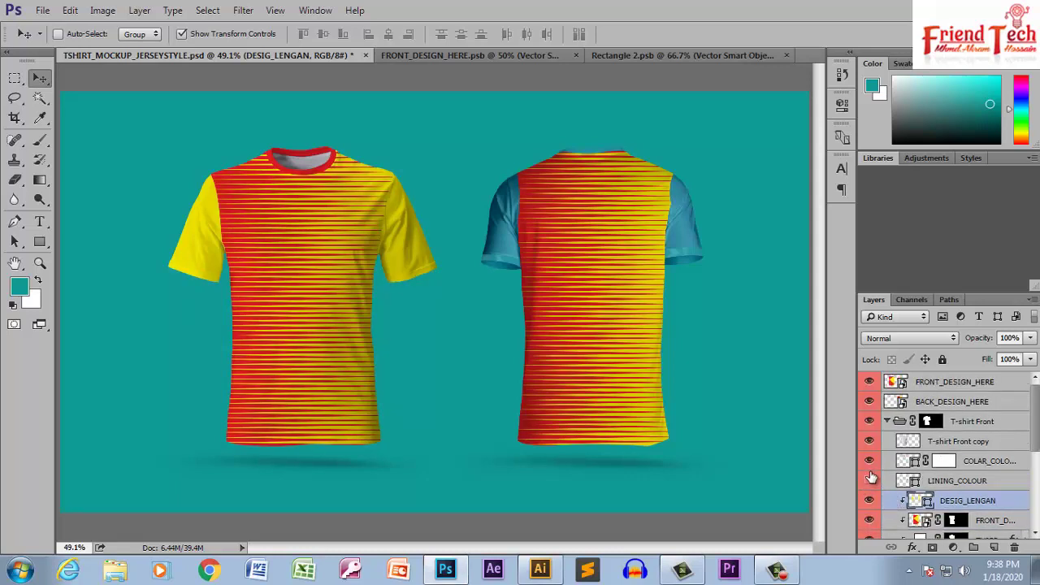
click(870, 480)
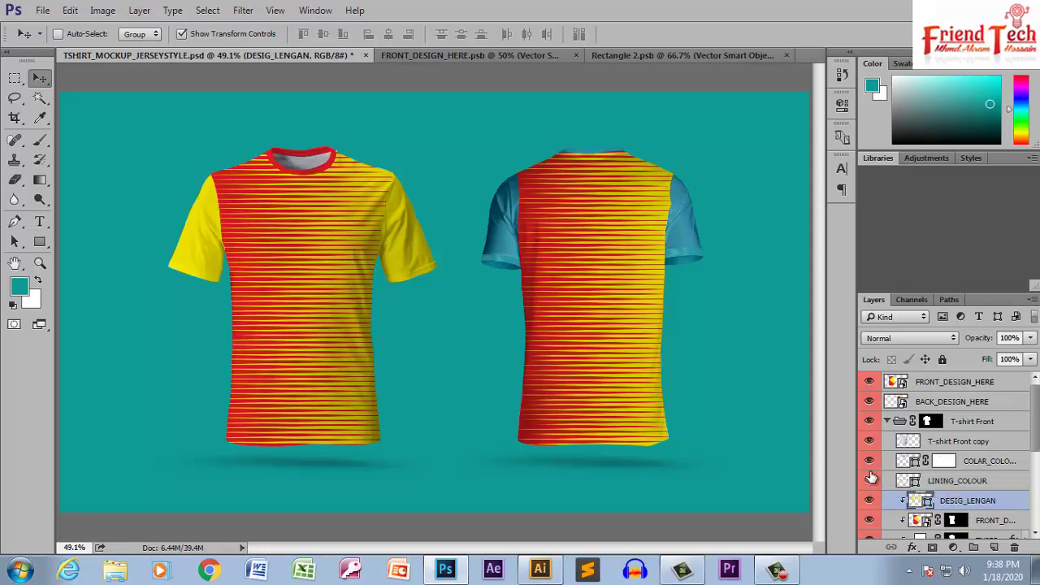
Step: Reopen the sleeve colour, try the red code, then revert and keep yellow fff100
double_click(926, 502)
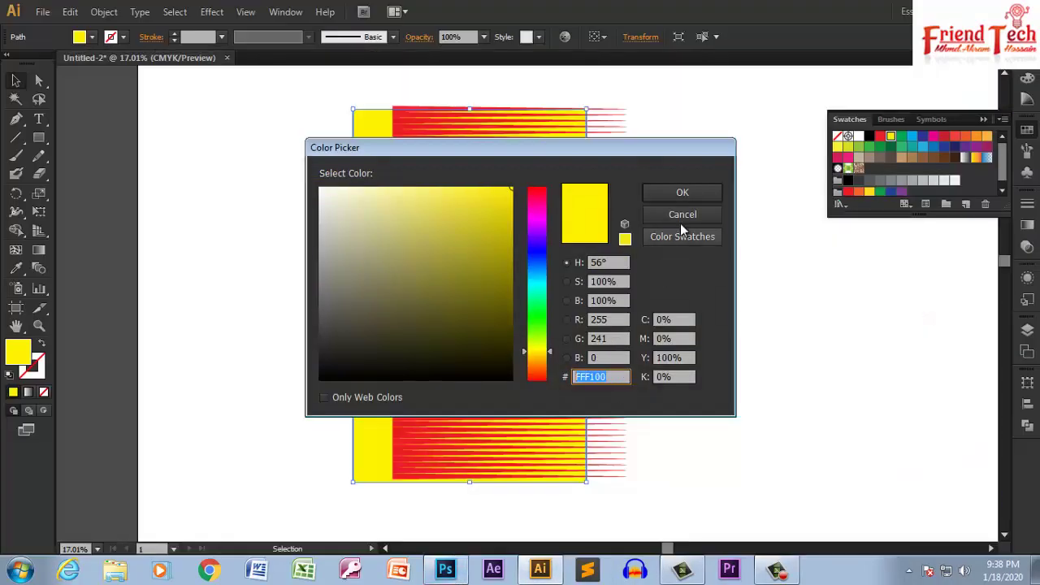
click(683, 214)
click(518, 365)
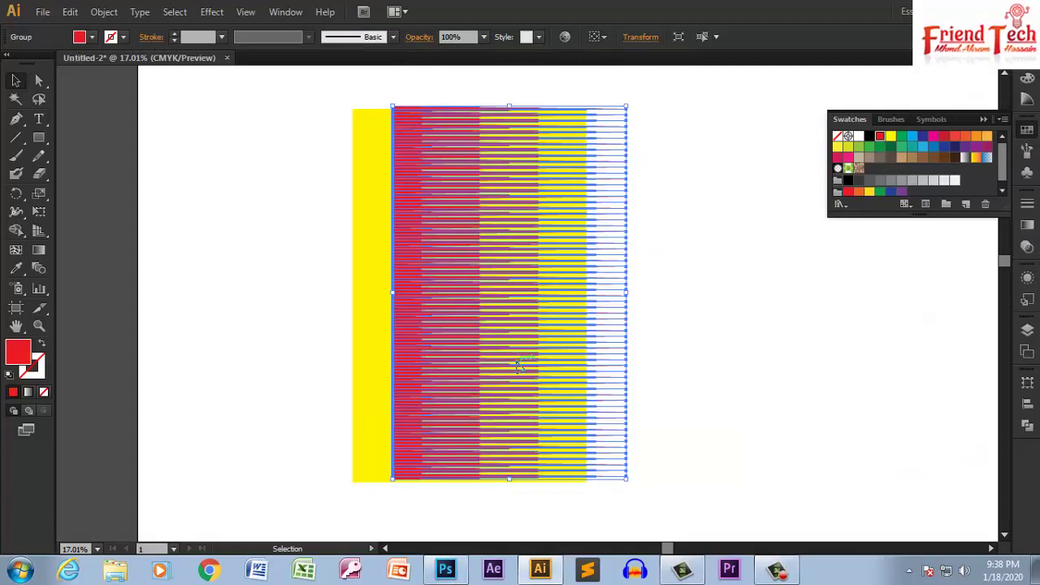
double_click(27, 359)
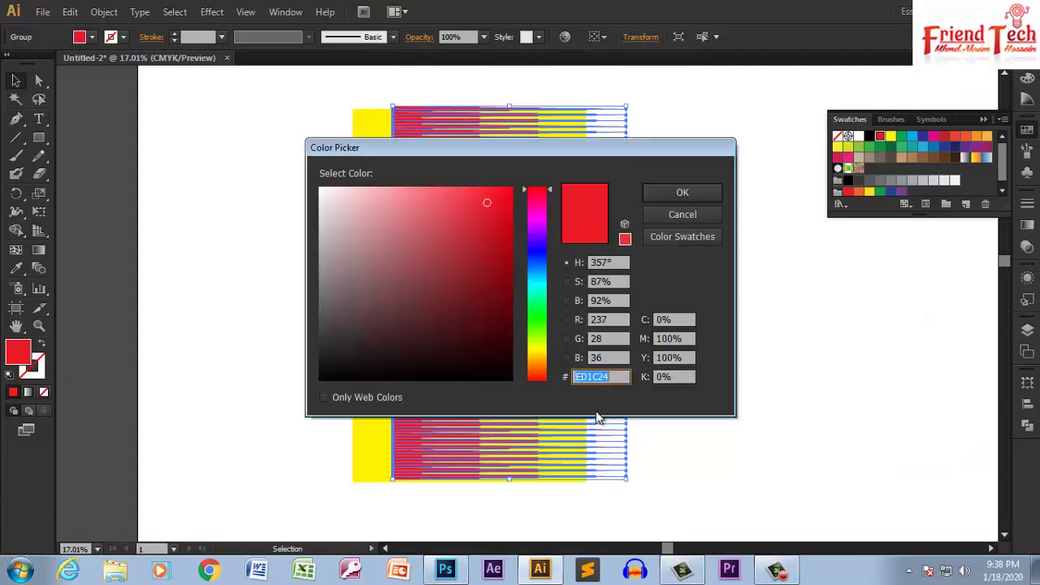
click(445, 571)
double_click(848, 406)
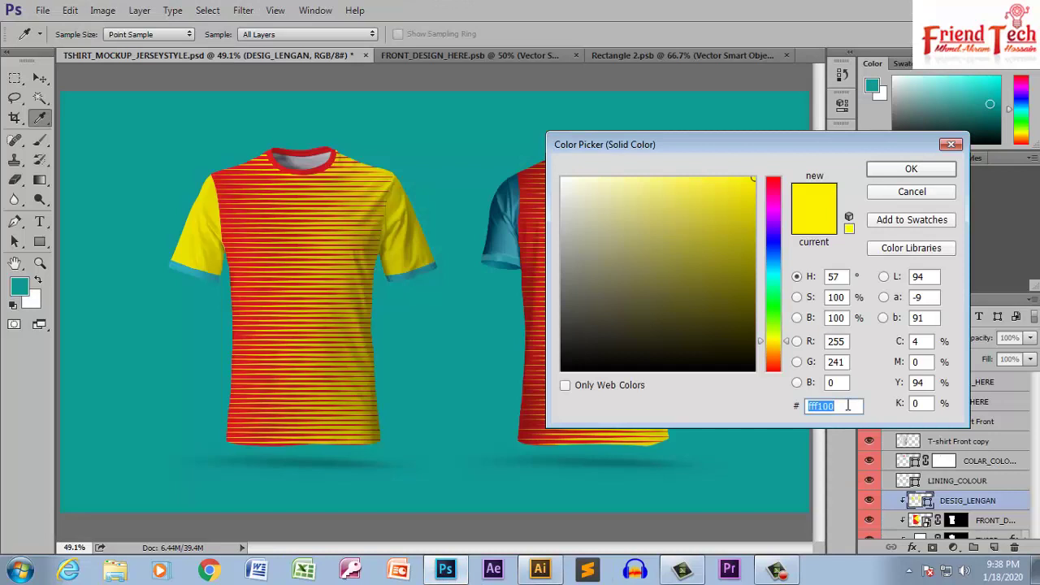
text(ED1C24)
key(ctrl+z)
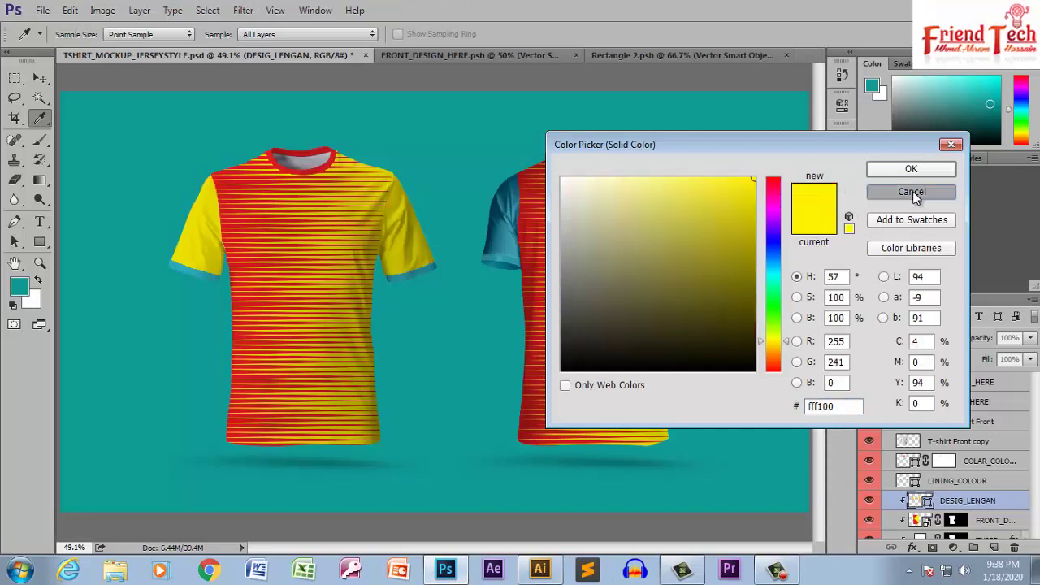
click(912, 193)
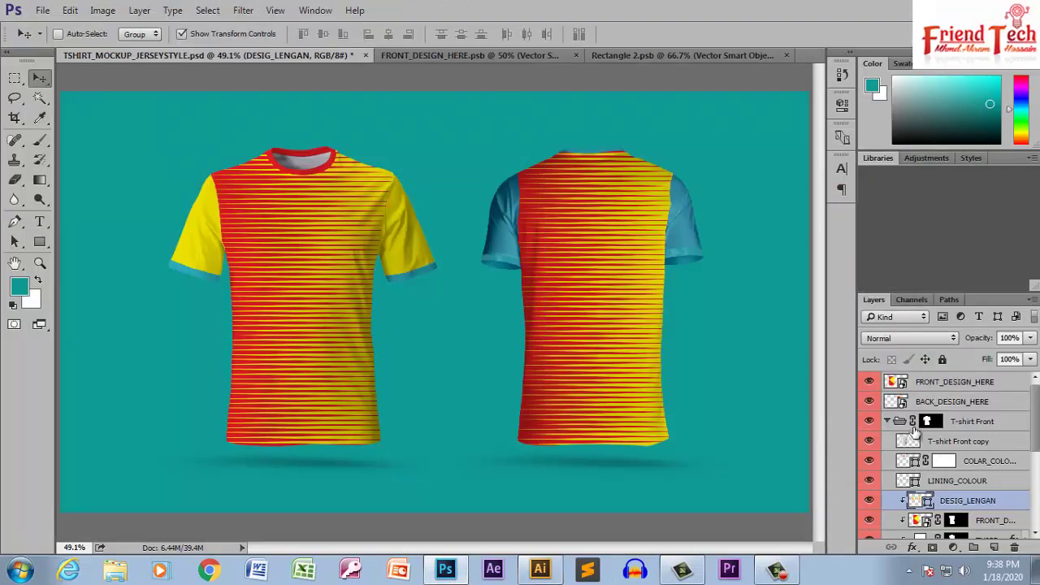
Step: Set the front shirt's LINING_COLOUR cuff fill to red ED1C24
double_click(911, 481)
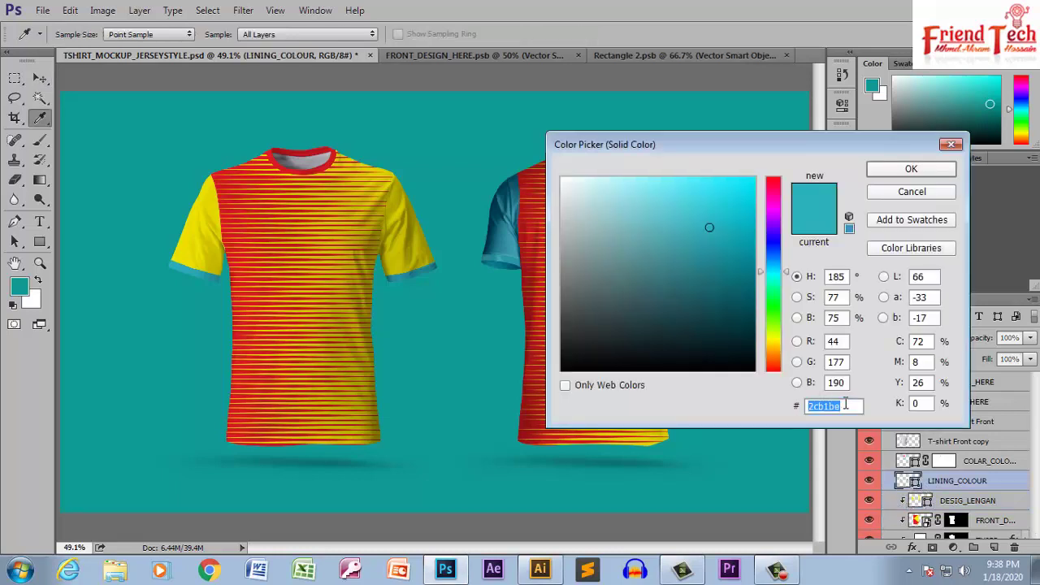
text(ED1C24)
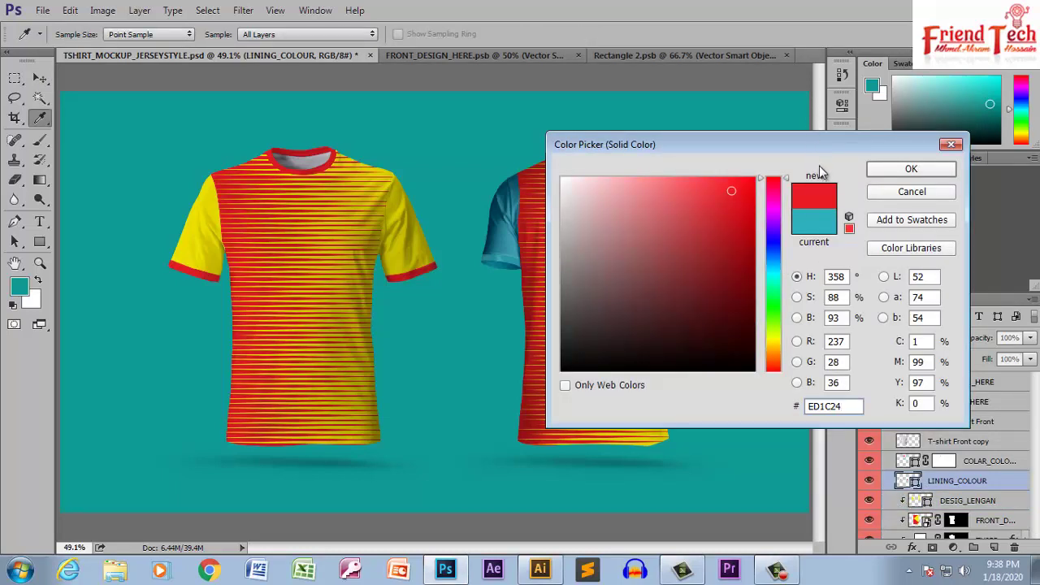
click(882, 172)
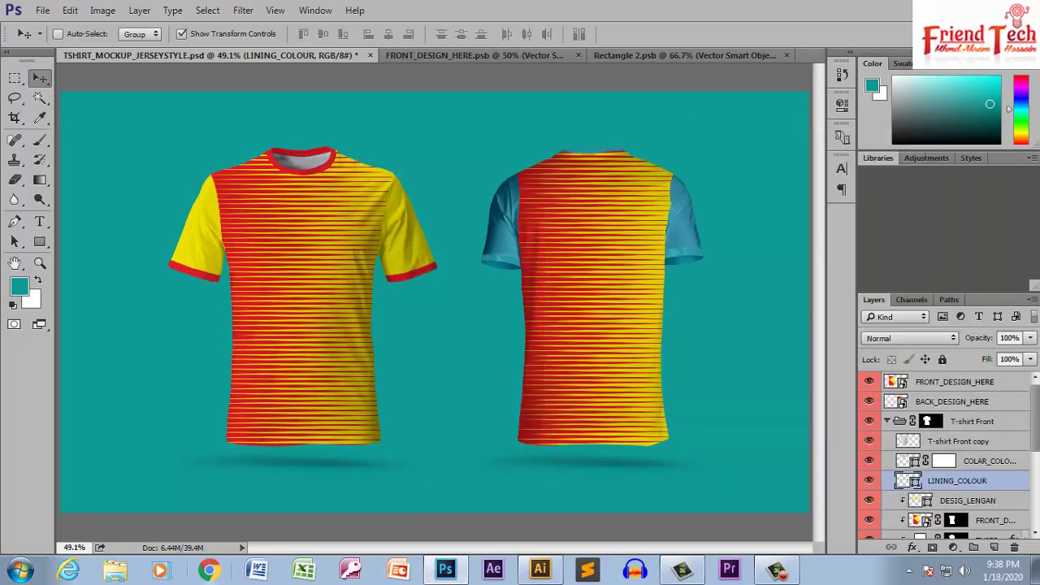
Step: In the T-shirt Back group, recolour the back cuff lining fill to red e33c24
scroll(907, 472, down, 5)
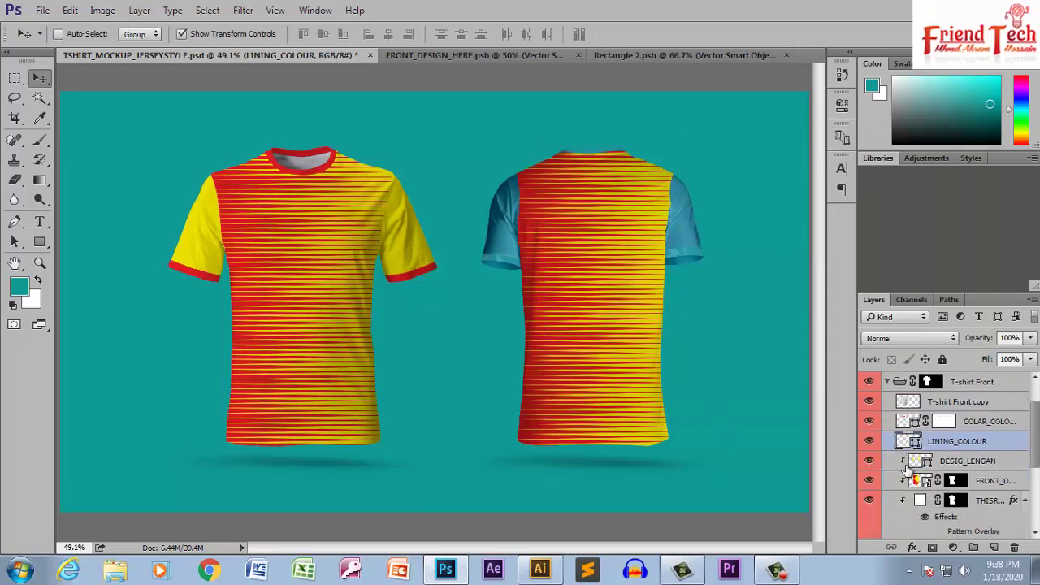
scroll(935, 504, down, 1)
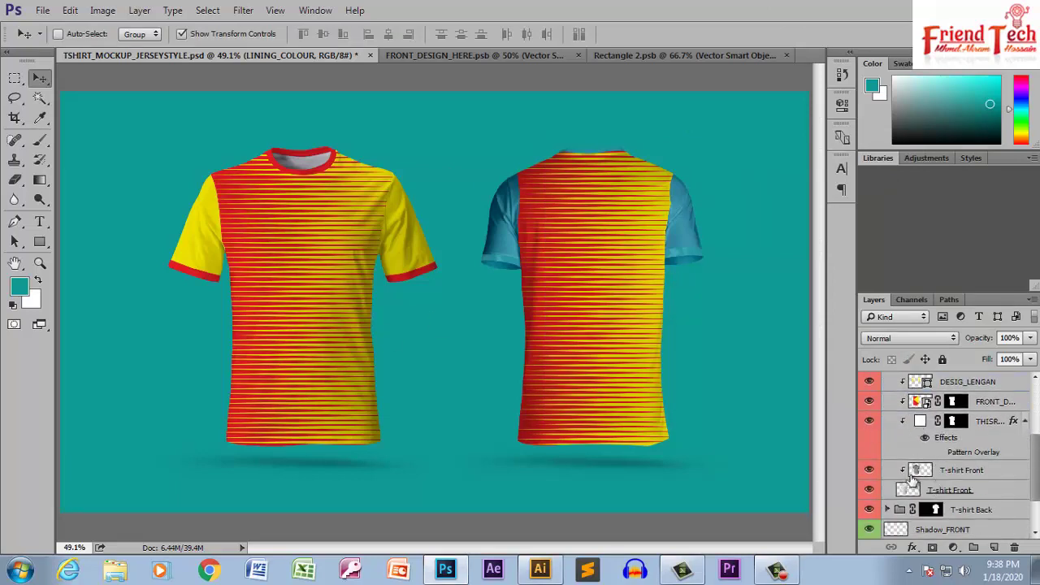
scroll(910, 483, down, 1)
click(889, 490)
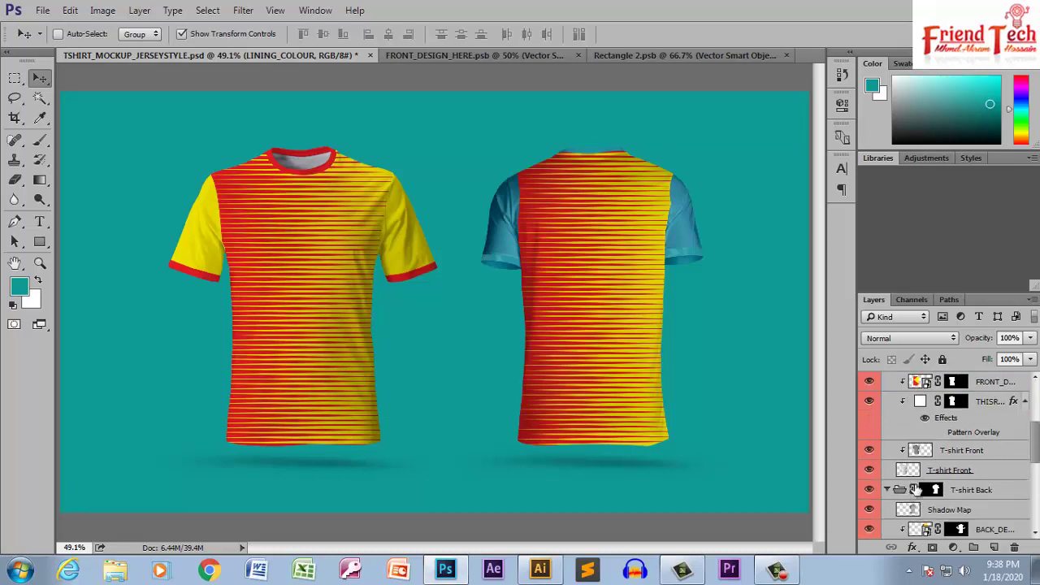
scroll(926, 488, down, 2)
scroll(930, 499, down, 2)
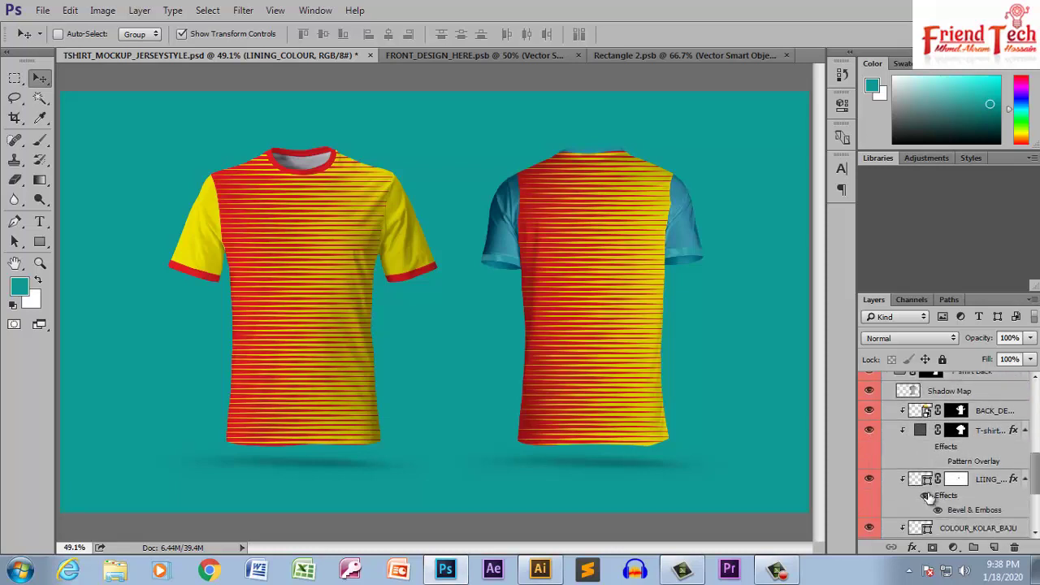
click(869, 480)
click(927, 479)
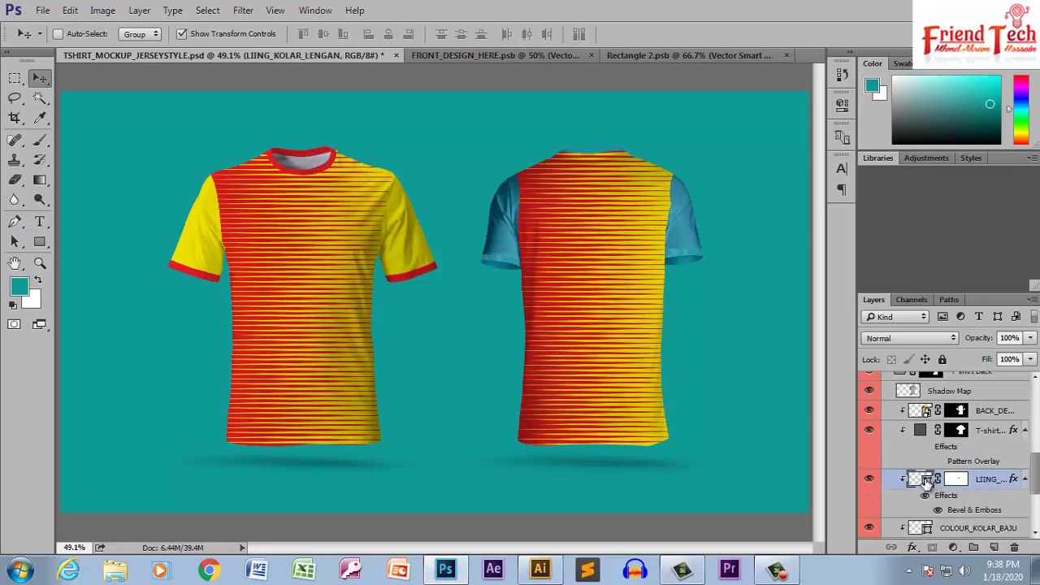
double_click(927, 481)
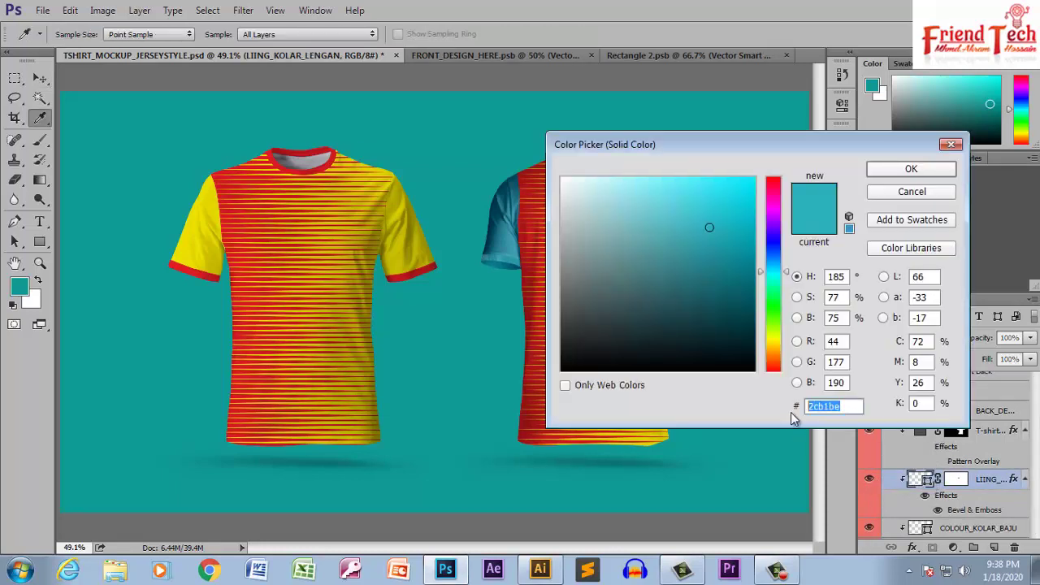
text(e33c24)
click(911, 168)
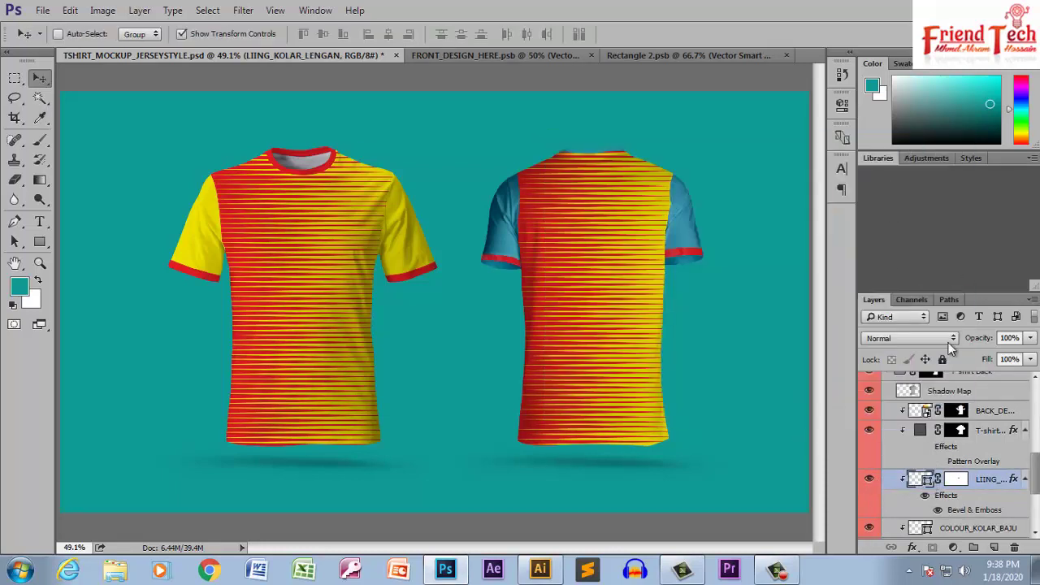
scroll(907, 470, up, 1)
scroll(894, 465, up, 1)
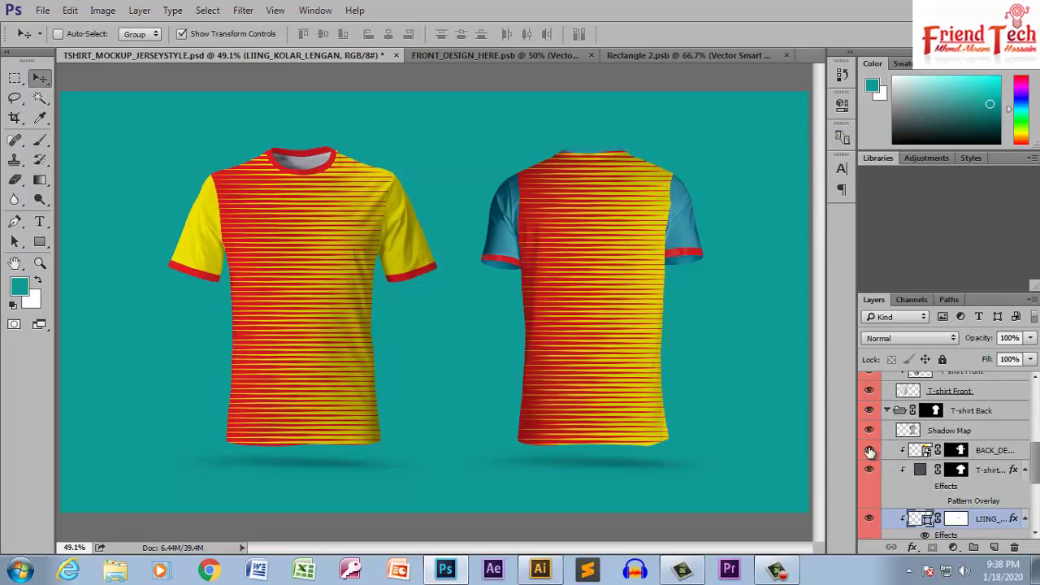
scroll(925, 452, down, 1)
scroll(925, 455, down, 1)
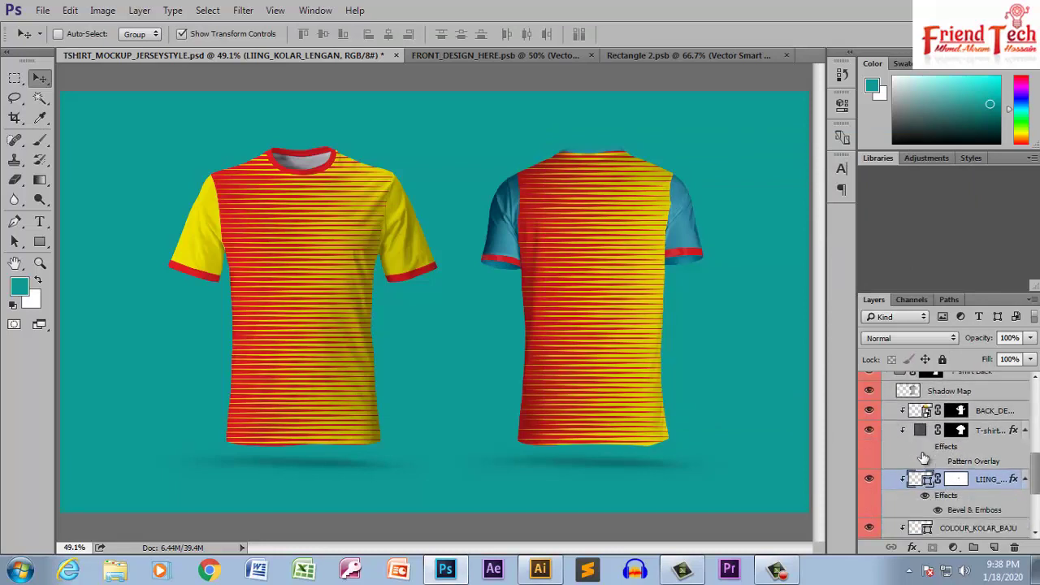
scroll(925, 459, down, 1)
scroll(924, 462, down, 1)
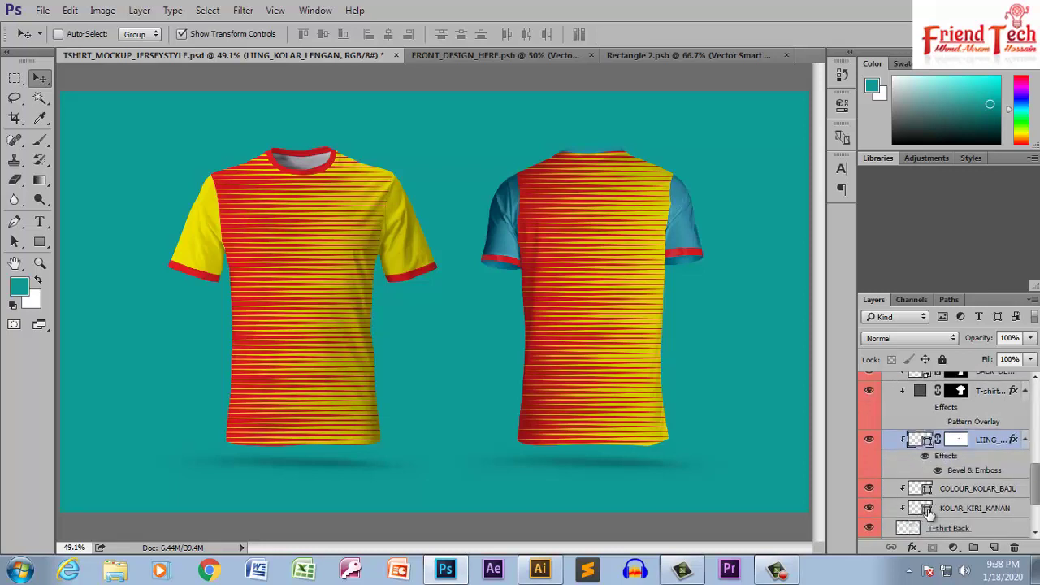
double_click(928, 511)
drag(851, 407, 801, 407)
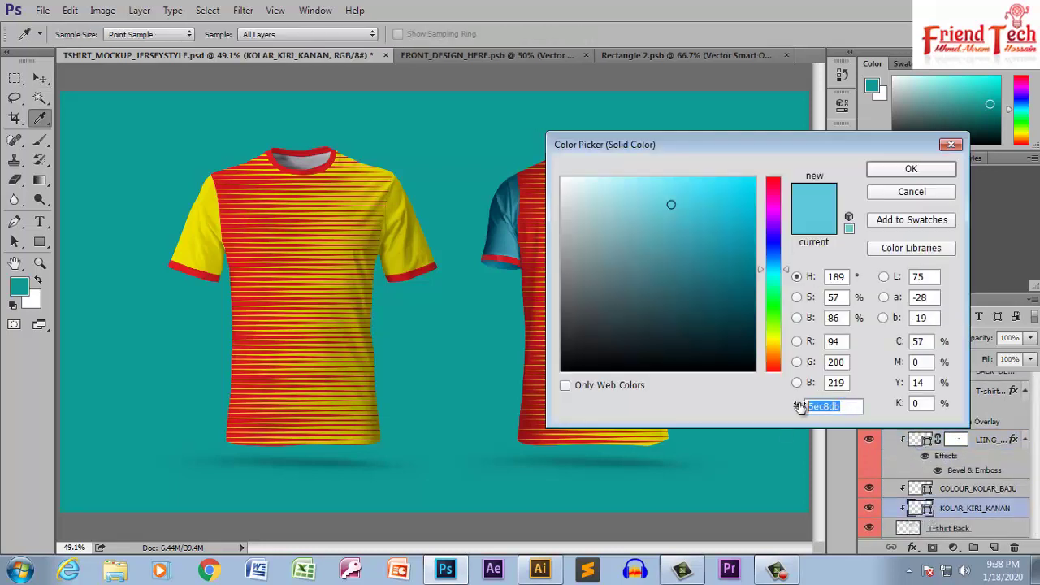
text(e31e24)
click(911, 168)
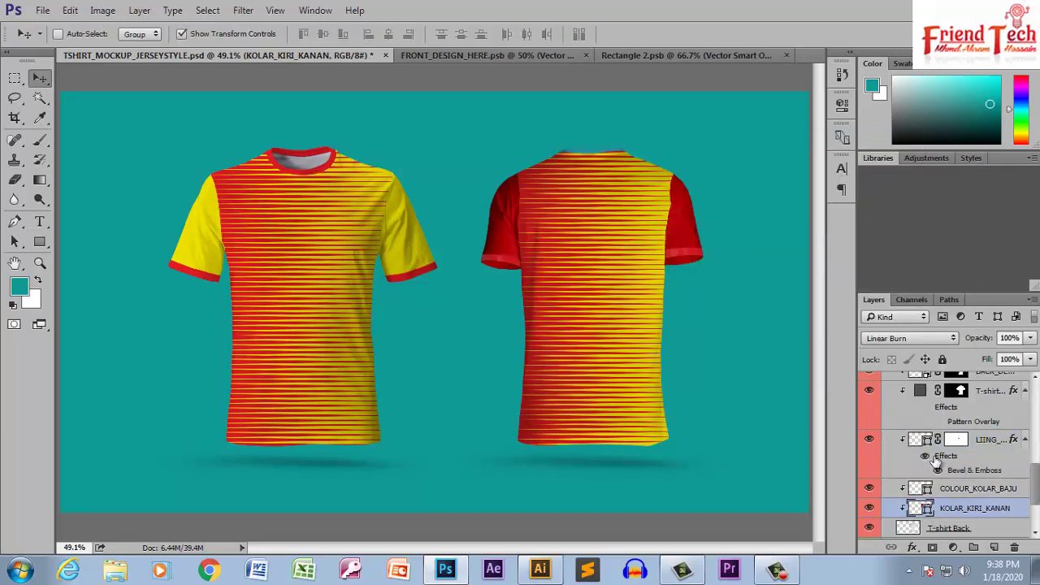
scroll(937, 461, up, 1)
scroll(935, 439, up, 1)
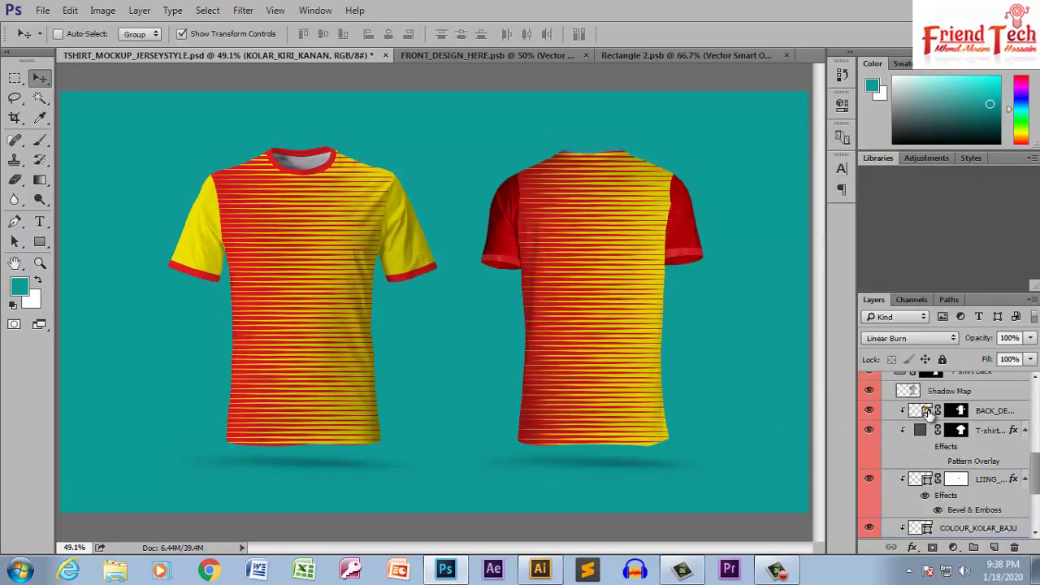
scroll(927, 414, up, 4)
scroll(927, 430, down, 1)
scroll(926, 447, down, 1)
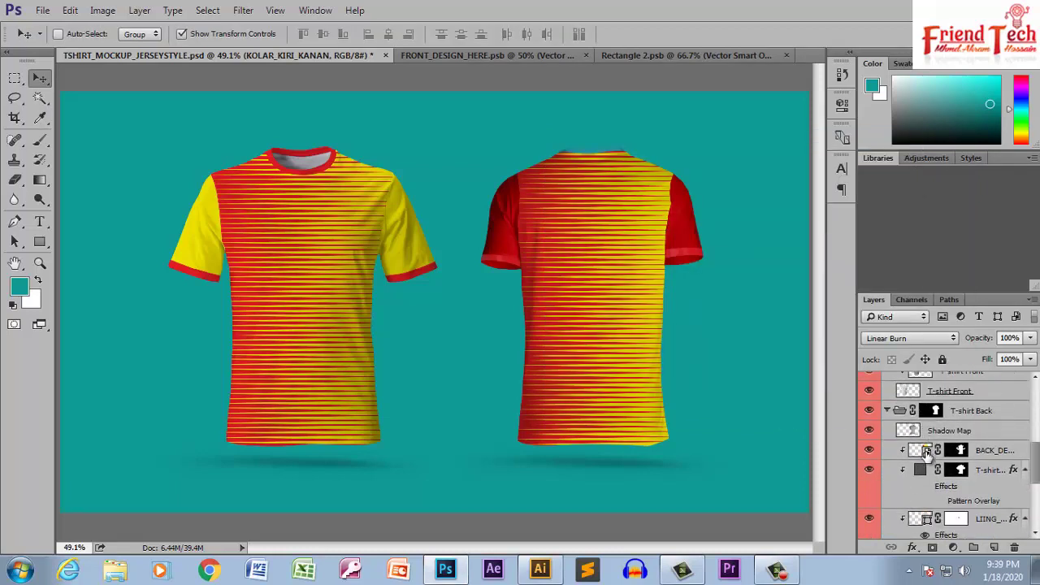
double_click(926, 452)
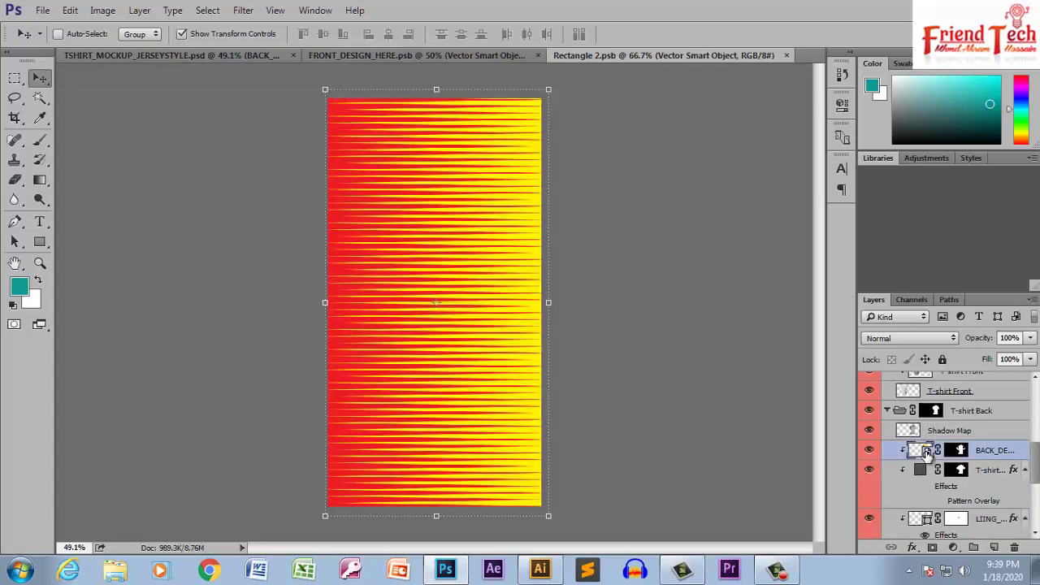
click(230, 54)
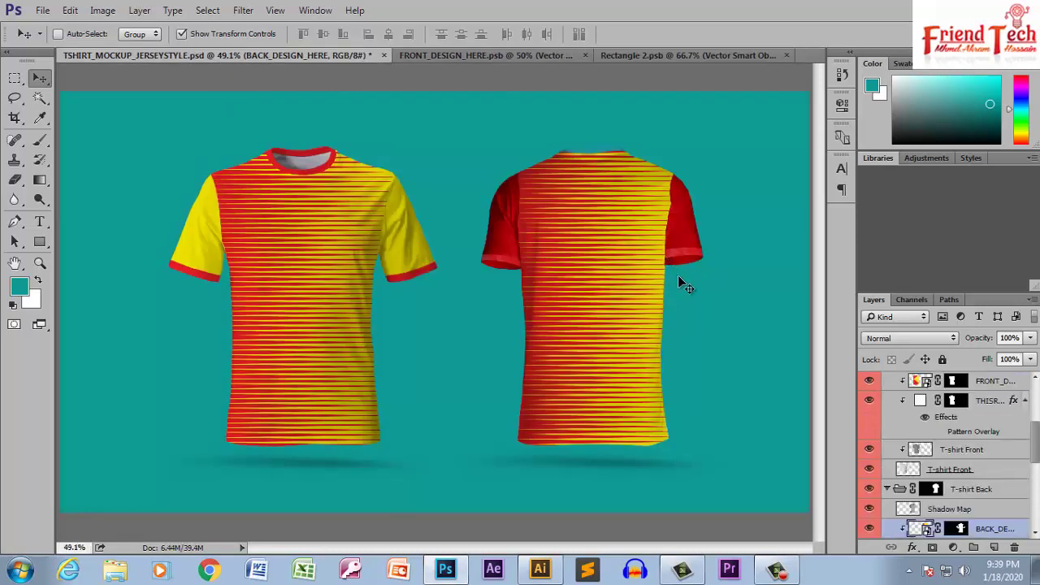
scroll(890, 489, down, 1)
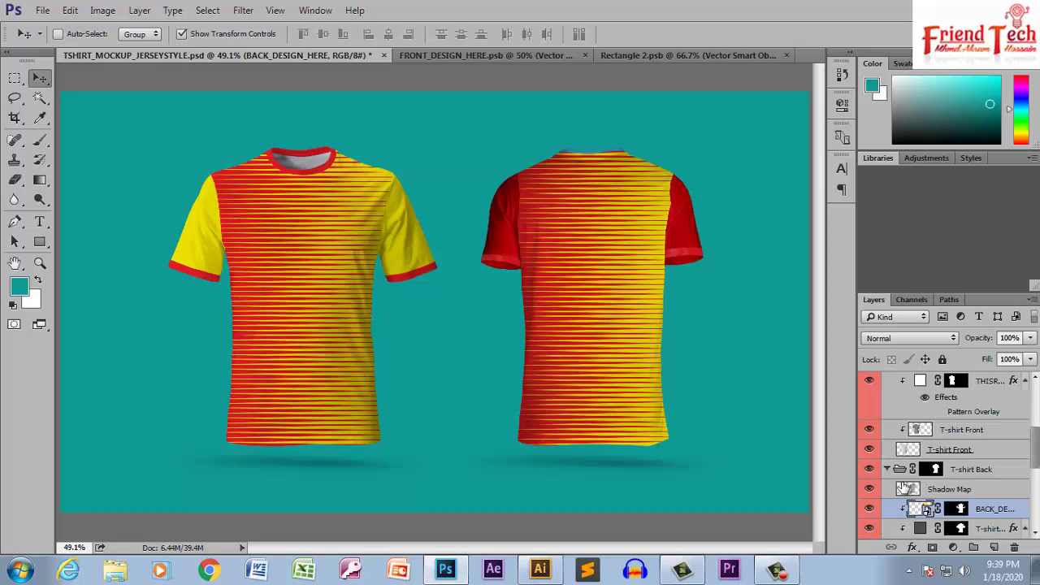
click(870, 509)
click(869, 509)
scroll(933, 452, down, 1)
scroll(933, 452, down, 2)
scroll(933, 452, down, 1)
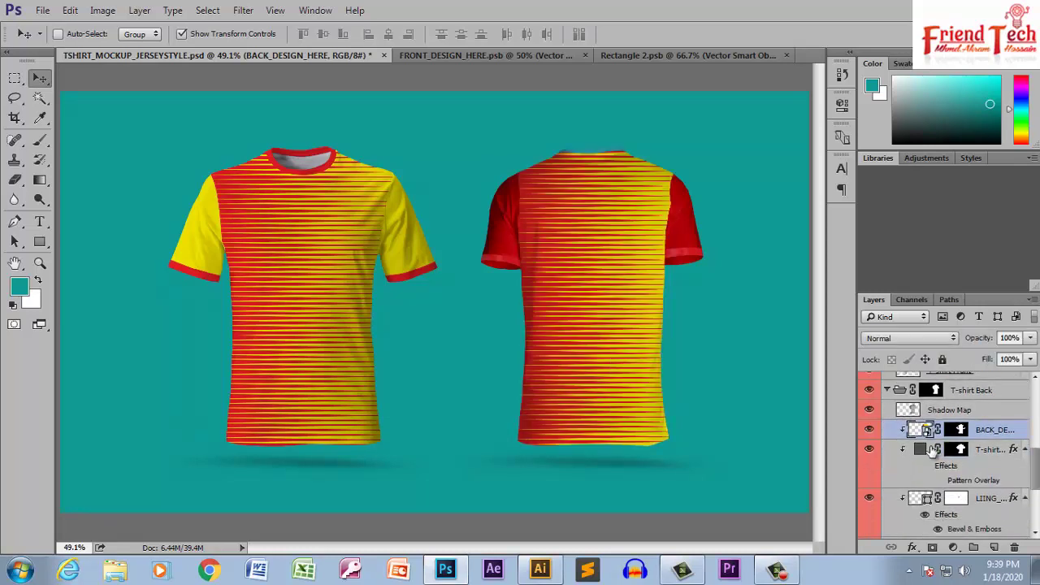
scroll(933, 451, down, 1)
scroll(934, 455, down, 1)
scroll(943, 472, down, 1)
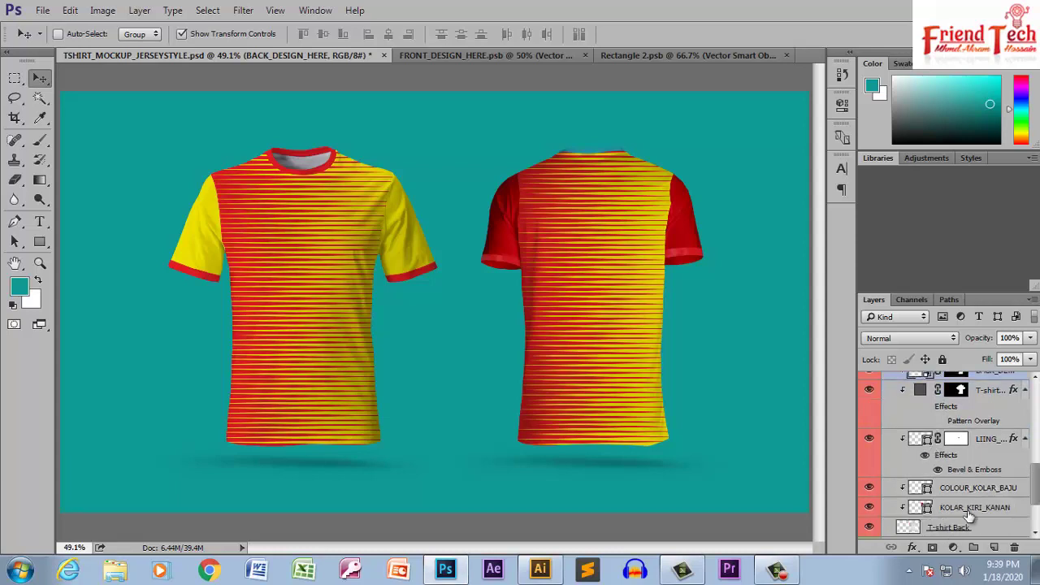
click(869, 508)
click(869, 508)
double_click(921, 488)
text(ED1C24)
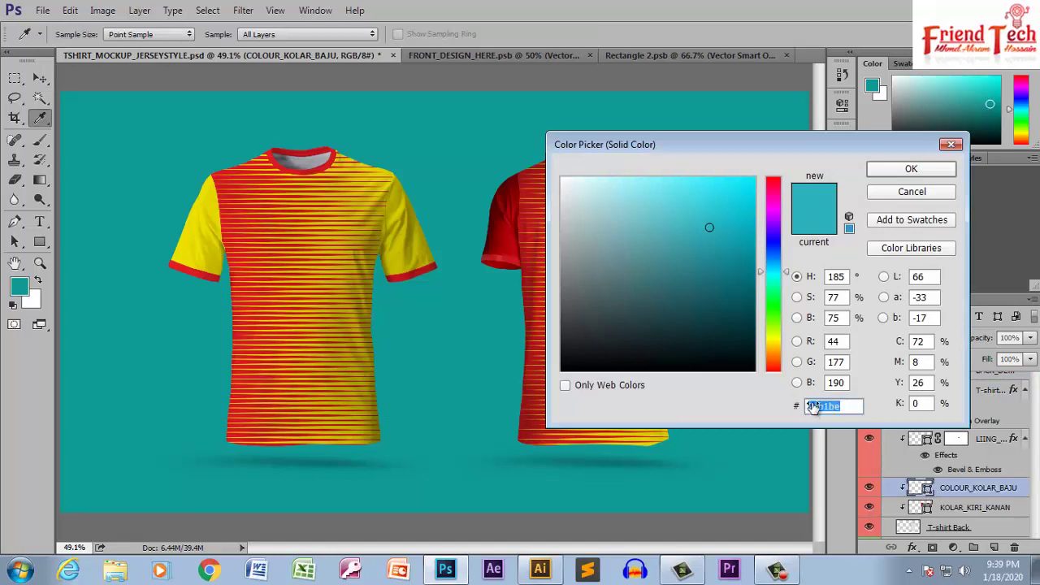
click(898, 167)
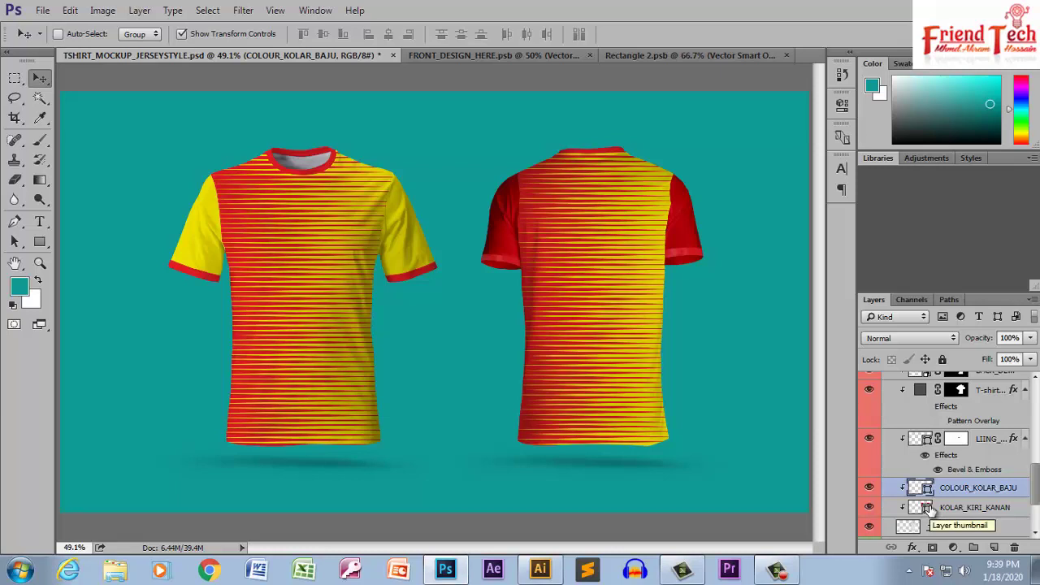
scroll(928, 506, up, 5)
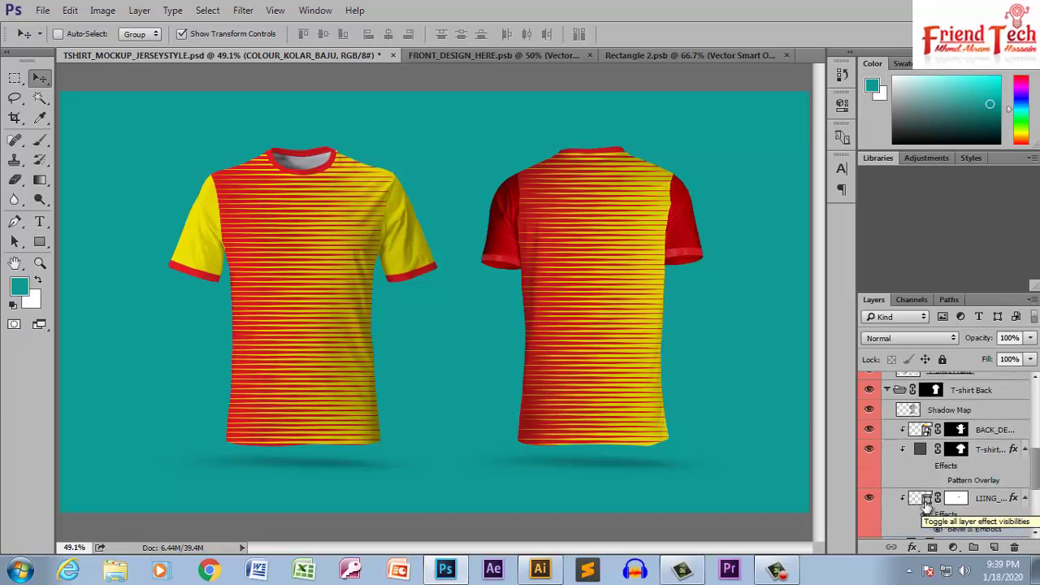
scroll(928, 472, up, 1)
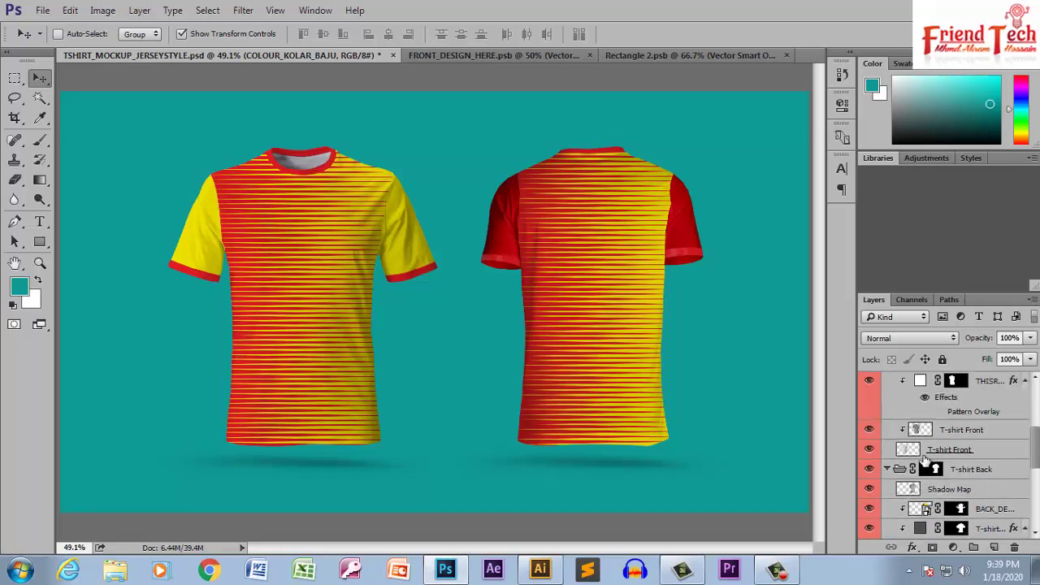
scroll(932, 483, up, 1)
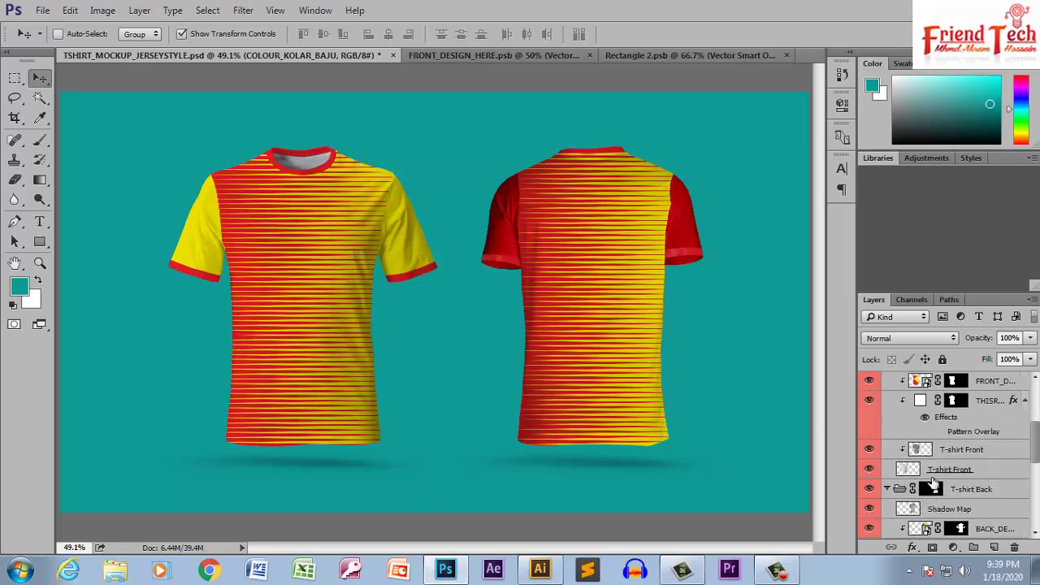
scroll(931, 472, up, 2)
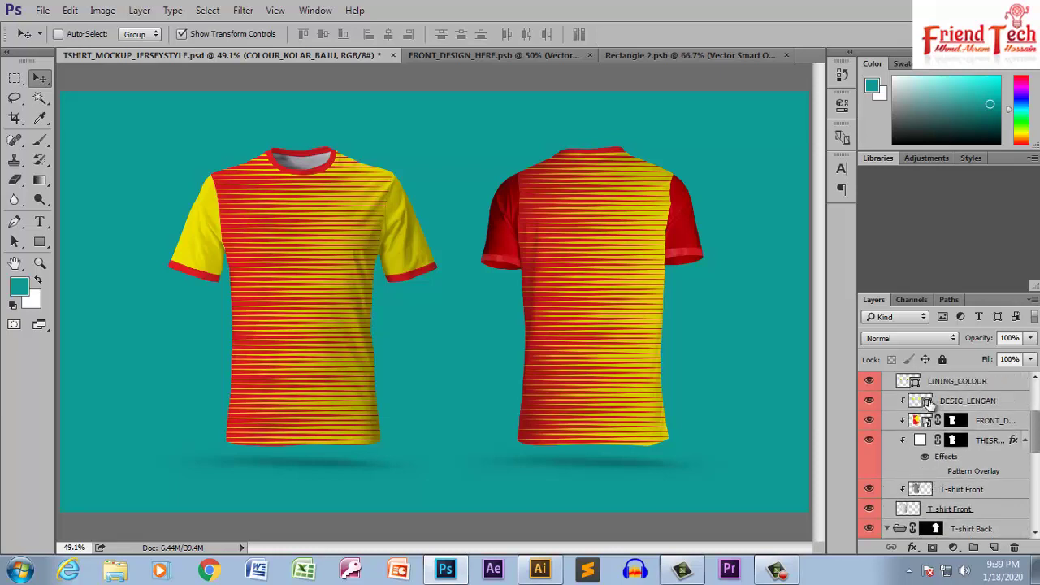
Step: Change the front DESIG_LENGAN sleeve fill to red ED1C24, then bring up the Open dialog
double_click(928, 402)
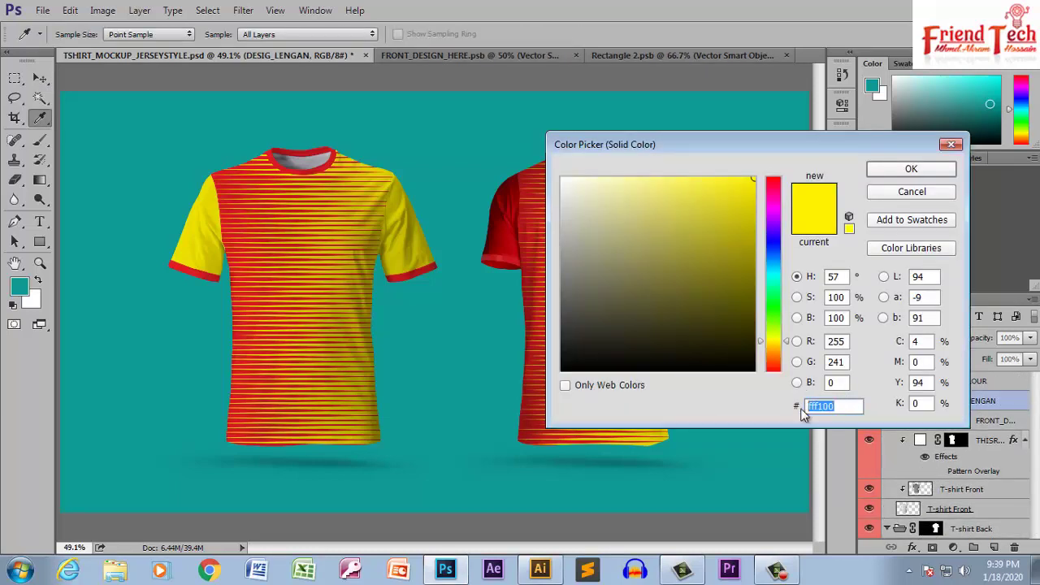
text(ED1C24)
click(906, 170)
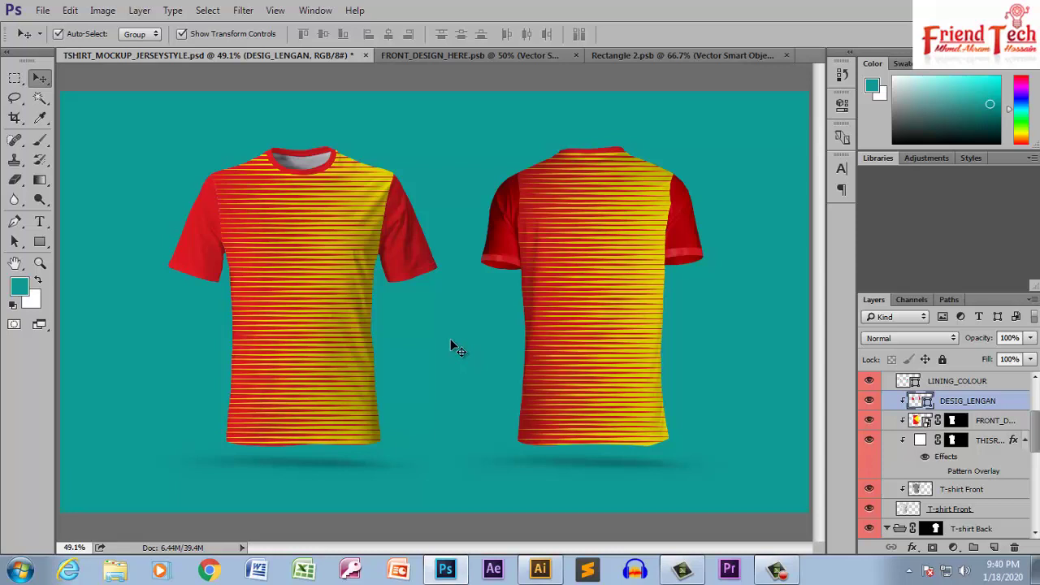
key(ctrl+o)
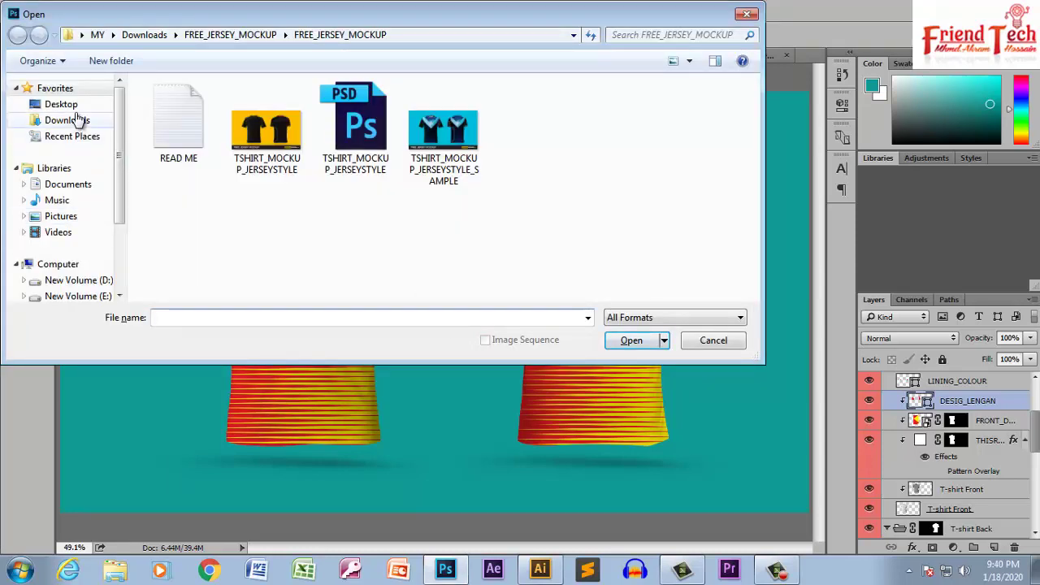
Step: Open slnet-505x505trans.png and the national-university-of-bangladesh logo PNG from the Desktop
click(67, 120)
click(54, 88)
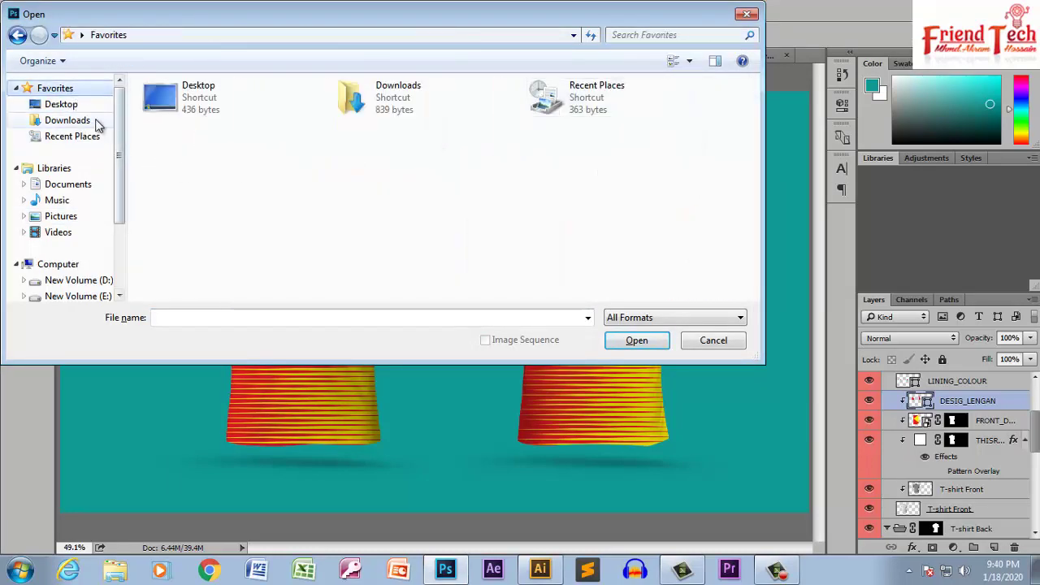
click(63, 104)
drag(753, 128, 753, 268)
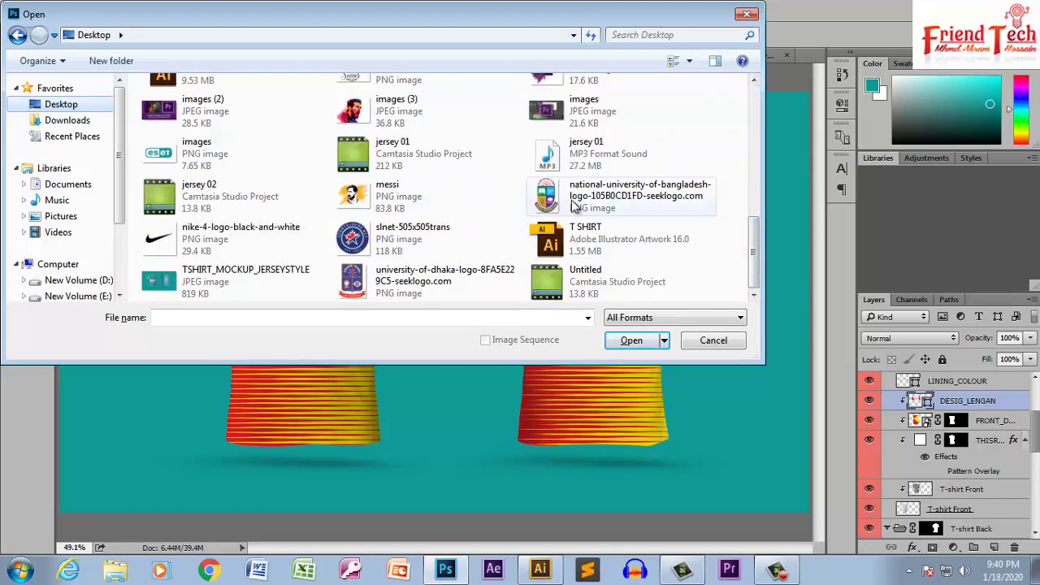
click(626, 195)
ctrl+click(397, 251)
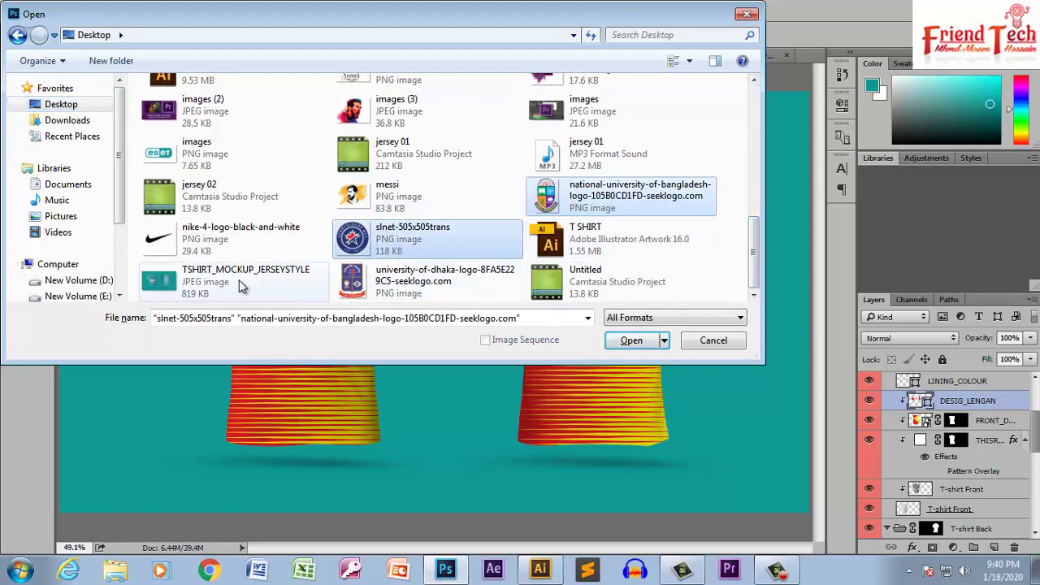
click(631, 340)
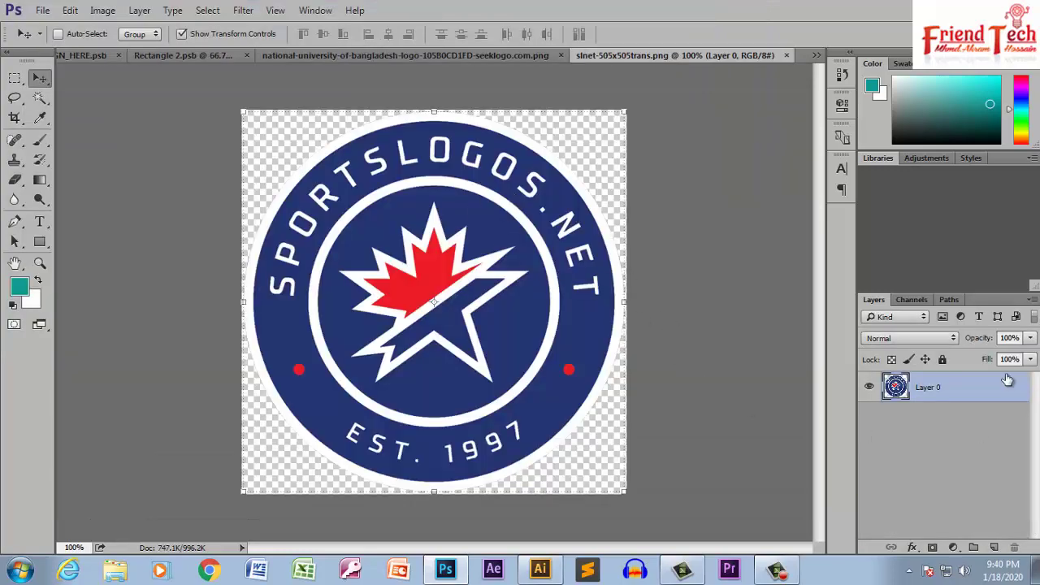
Step: Drag the SportsLogos.net logo into FRONT_DESIGN_HERE.psb, scale it small at upper right, and save
drag(575, 239, 235, 126)
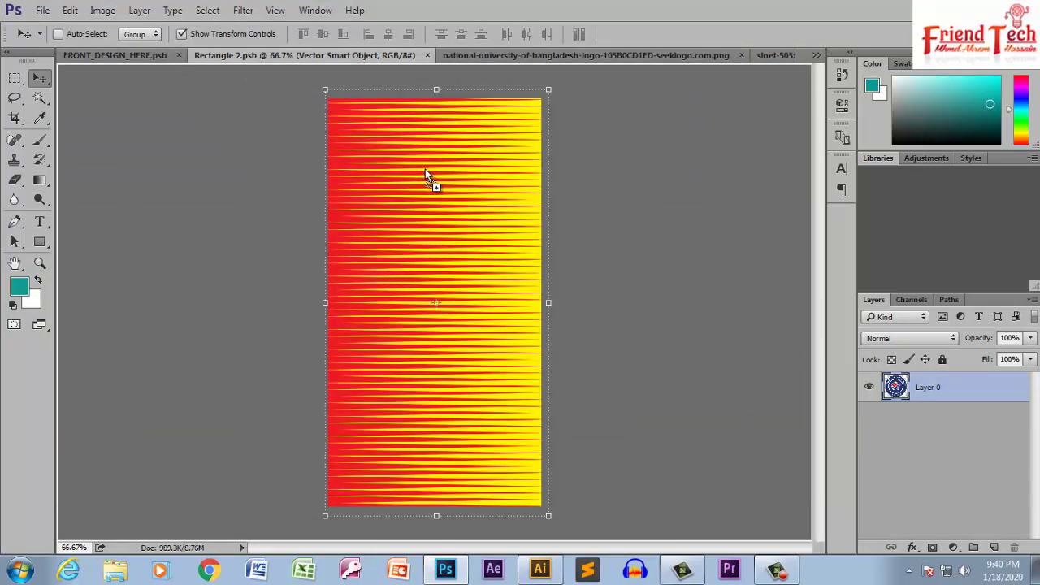
drag(425, 173, 491, 215)
drag(514, 128, 460, 215)
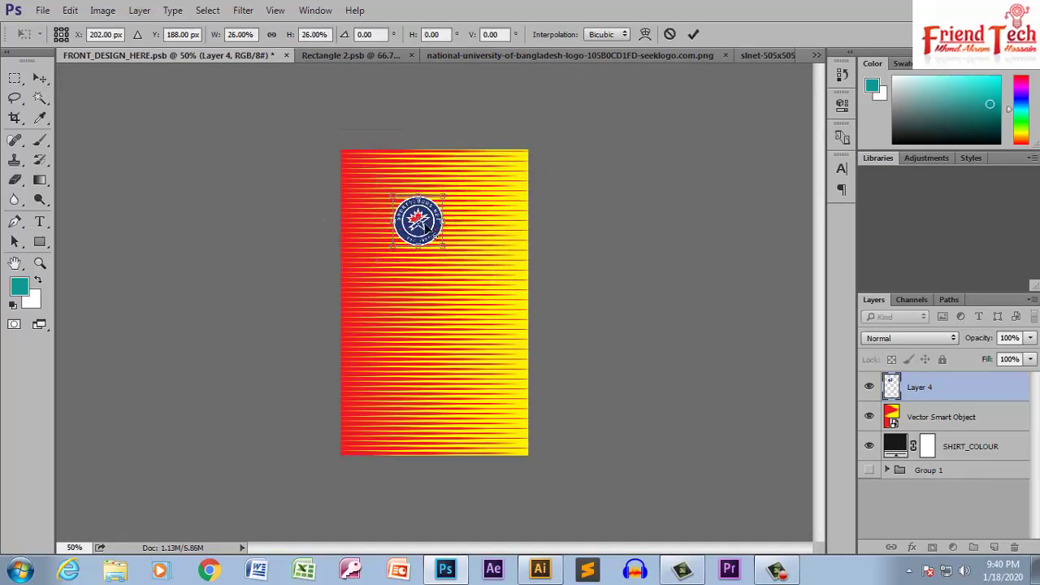
mouse_move(459, 215)
mouse_down()
mouse_move(460, 224)
mouse_move(501, 218)
mouse_move(499, 188)
mouse_up()
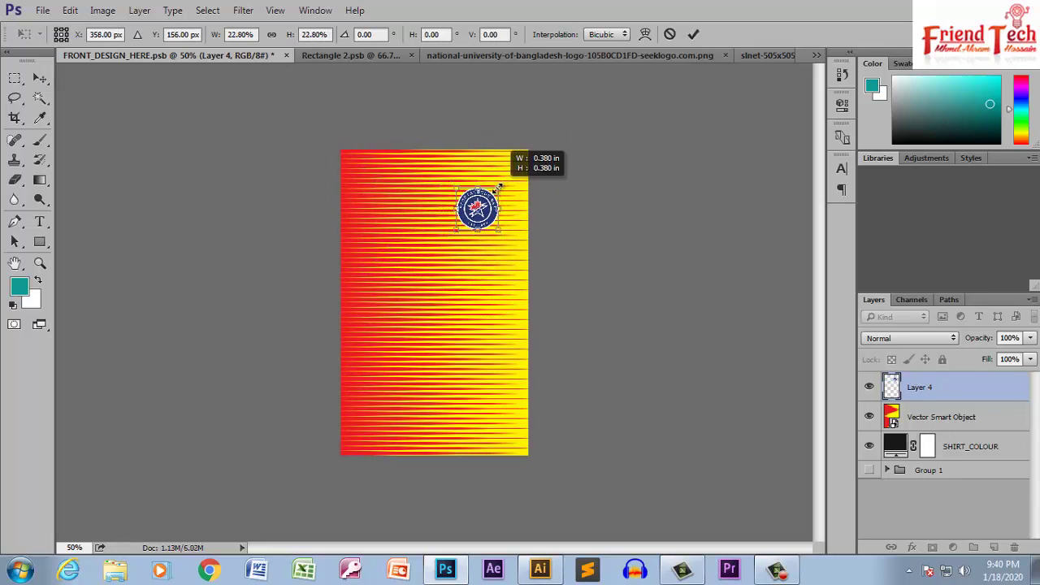
key(Return)
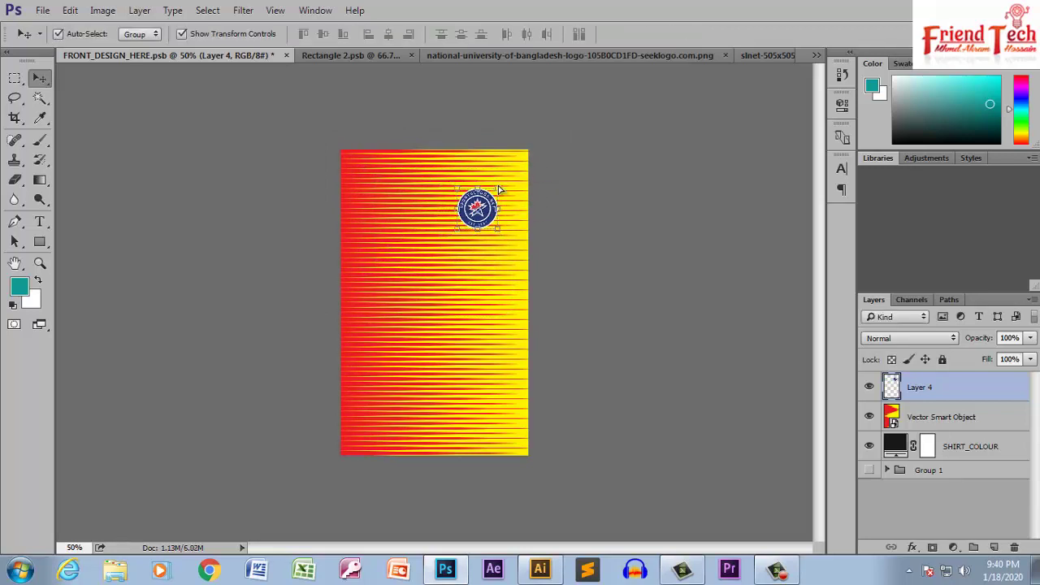
key(ctrl+s)
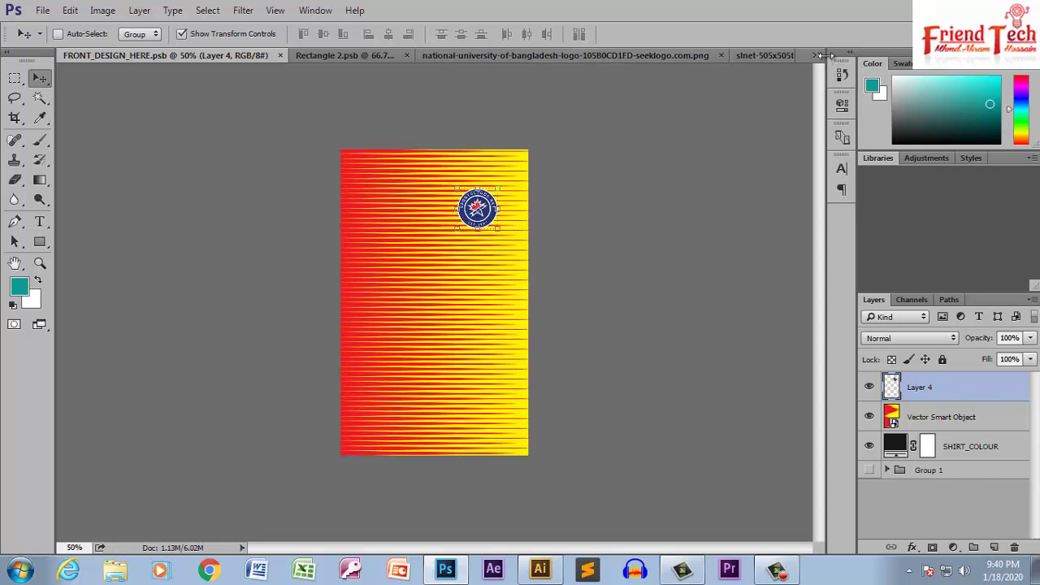
Step: Check the badge on the jersey mockup and nudge it slightly lower on the chest
click(816, 54)
click(660, 61)
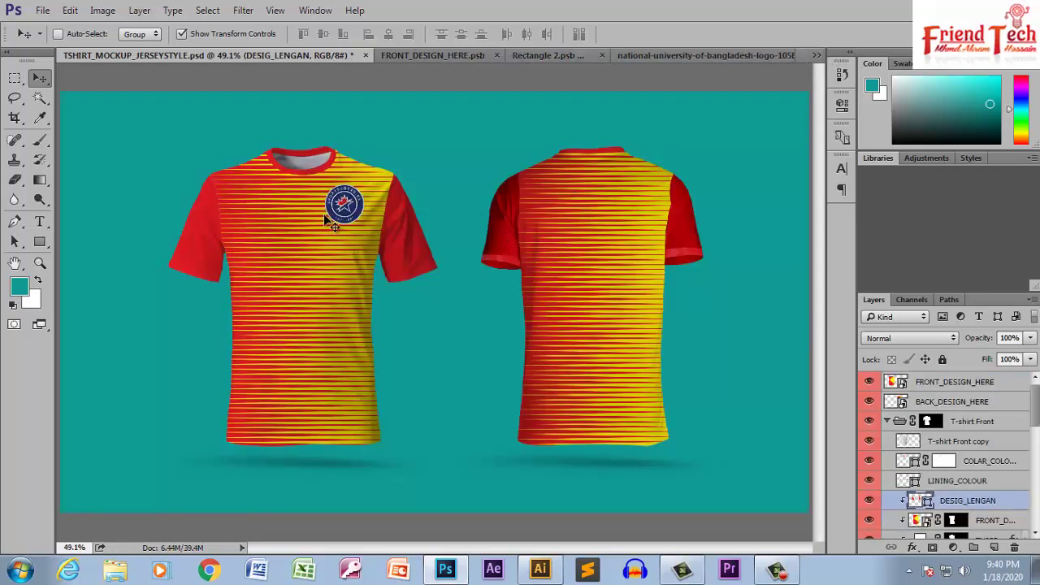
click(410, 55)
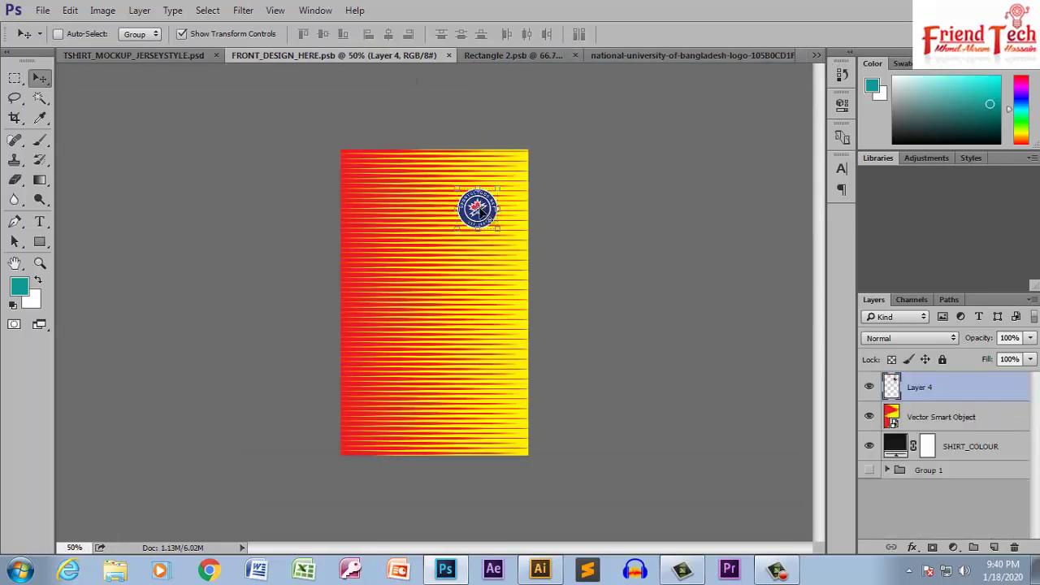
key(ctrl+t)
drag(478, 218, 477, 229)
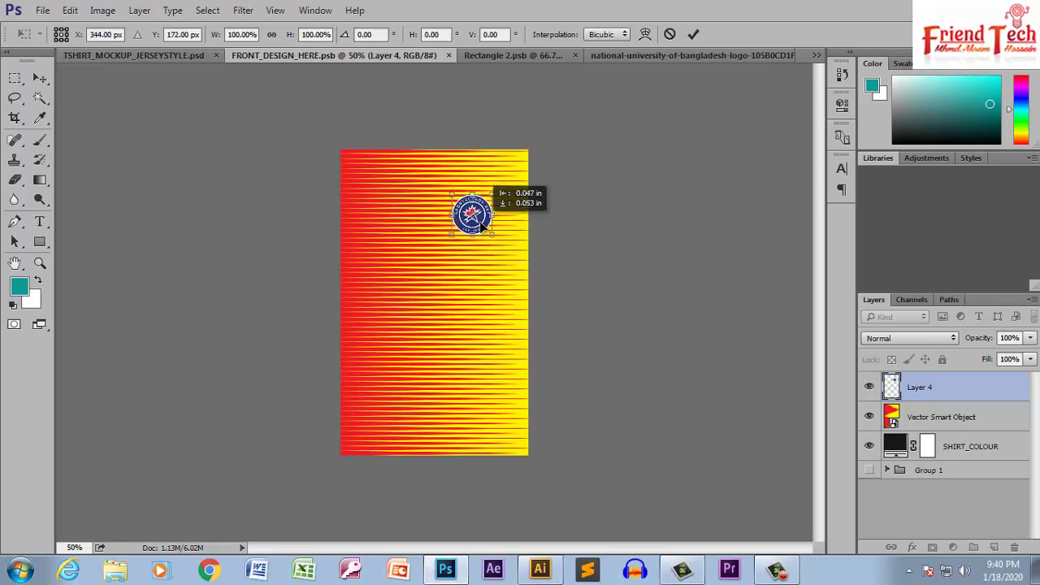
click(693, 34)
click(88, 55)
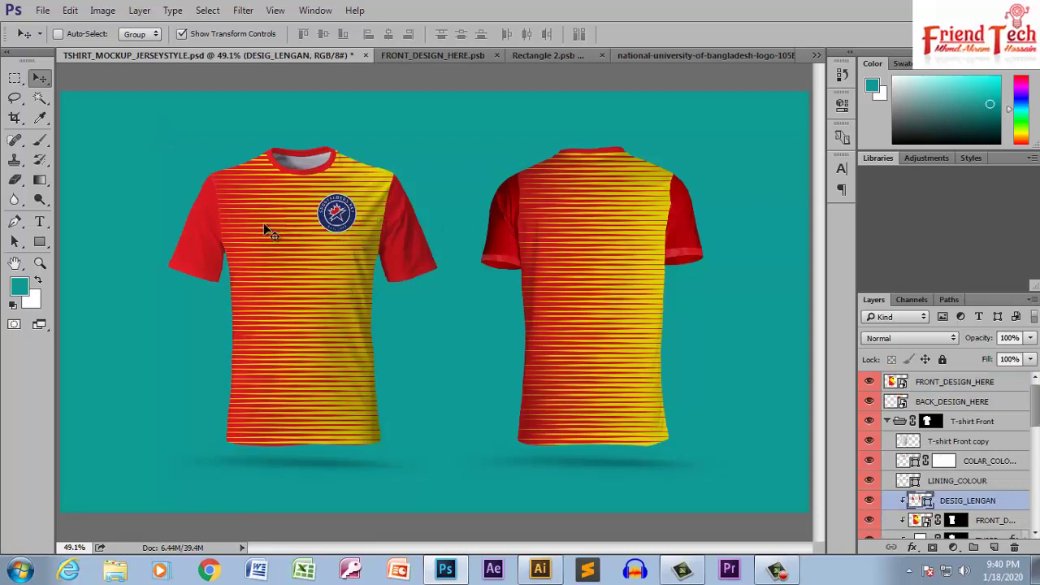
click(667, 56)
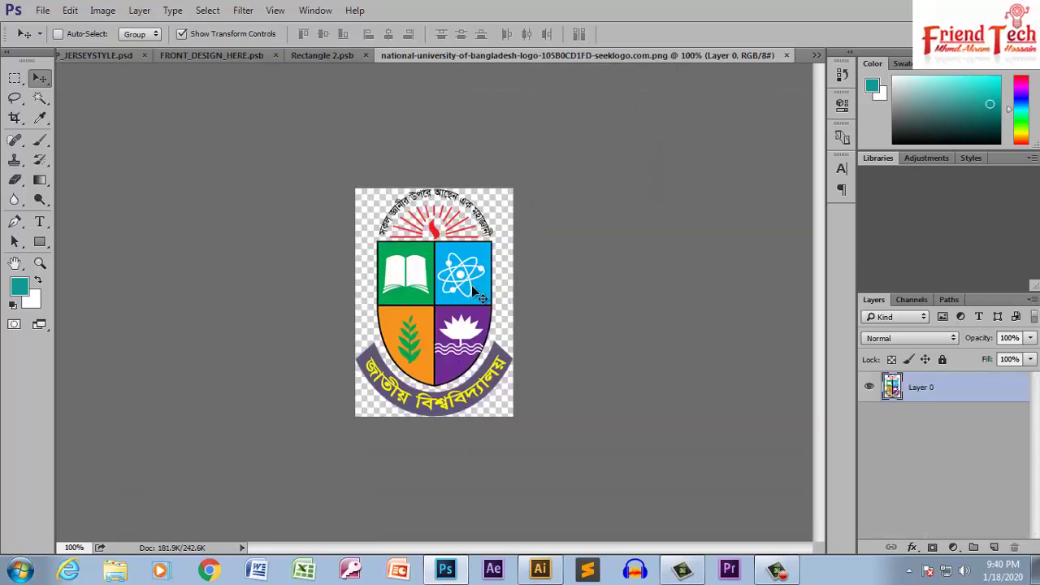
Step: Drag the university crest into FRONT_DESIGN_HERE.psb, scale it onto the upper-left chest, and save
drag(525, 327, 100, 55)
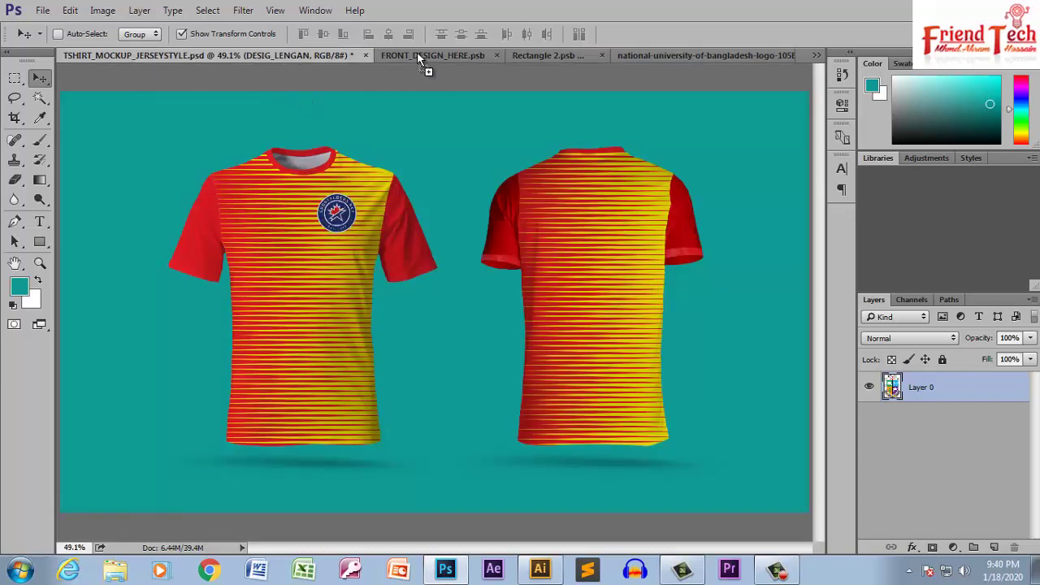
drag(99, 54, 405, 209)
mouse_move(421, 150)
mouse_down()
mouse_move(428, 157)
mouse_move(395, 220)
mouse_move(403, 216)
mouse_up()
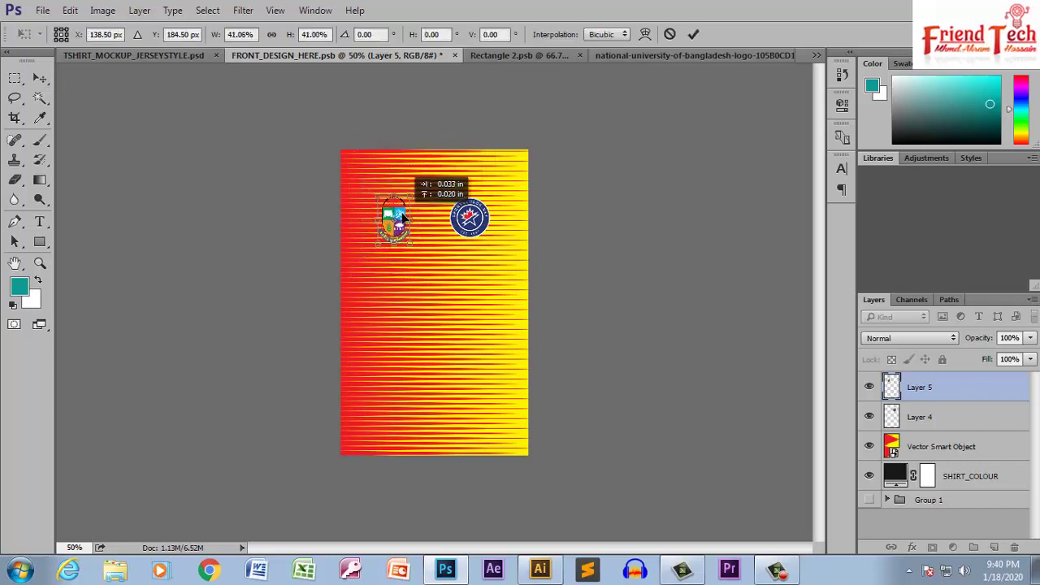
key(Return)
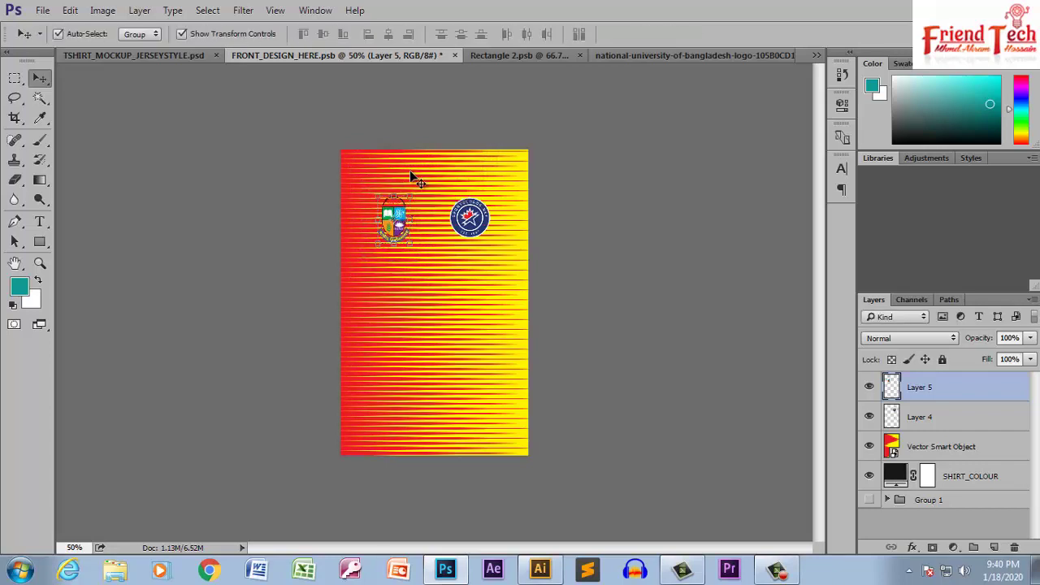
key(ctrl+s)
click(158, 56)
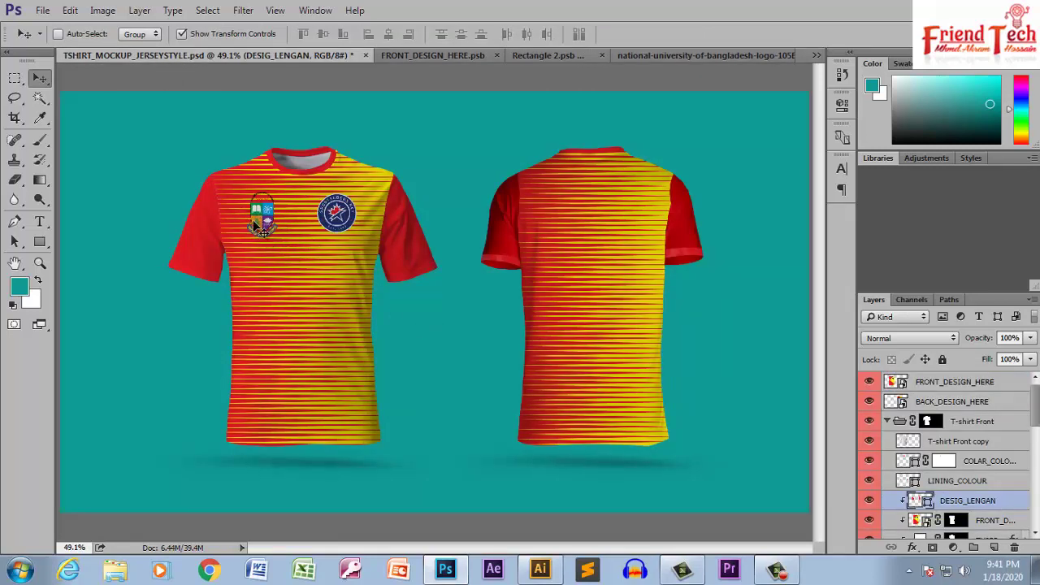
Step: Zoom in on the front design and marquee-select a box around the university logo
click(403, 57)
key(z)
mouse_move(360, 180)
mouse_down()
mouse_move(466, 279)
mouse_move(529, 294)
mouse_up()
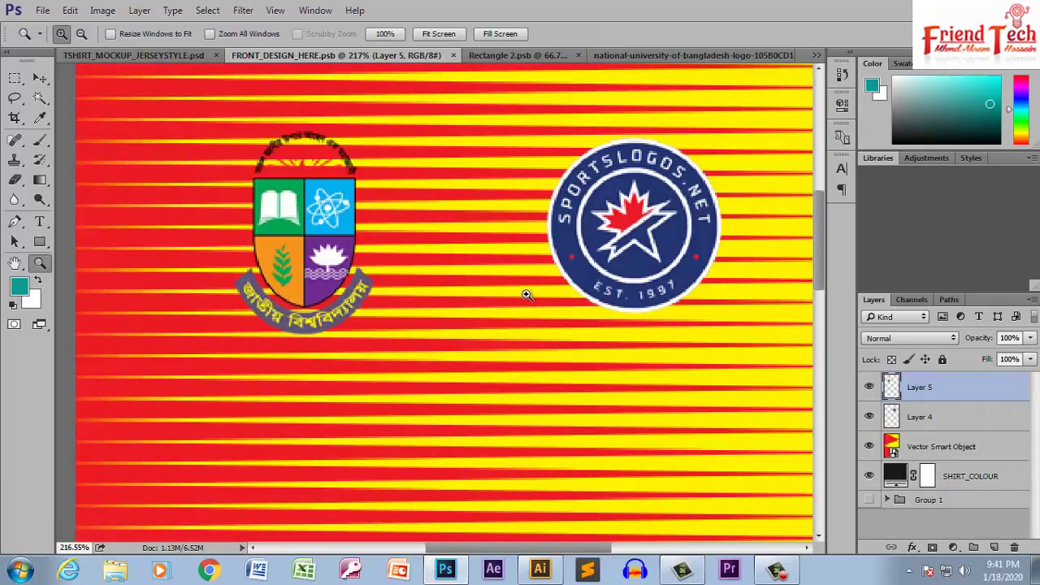
key(m)
drag(225, 120, 380, 336)
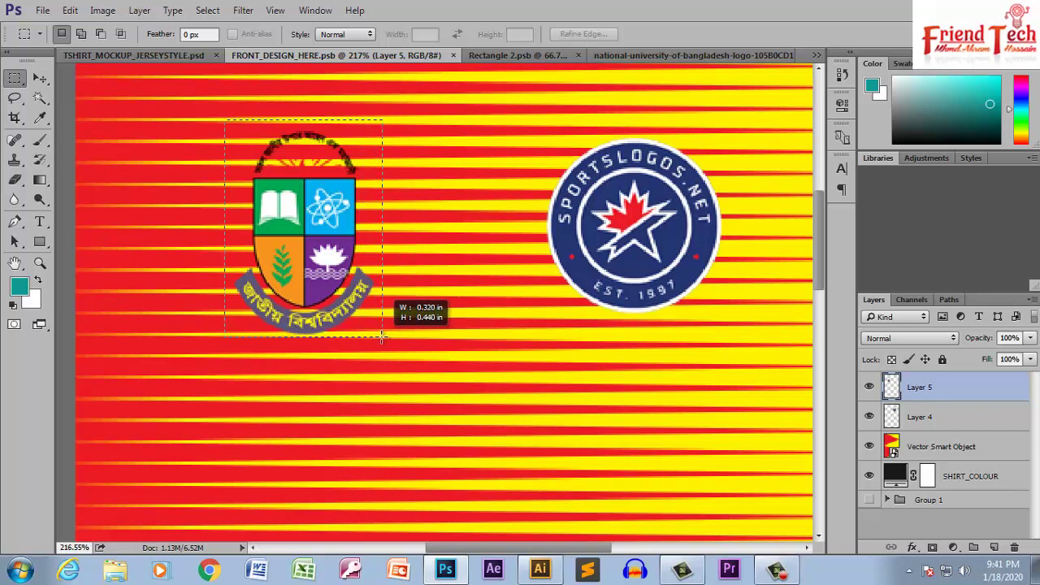
drag(380, 336, 383, 336)
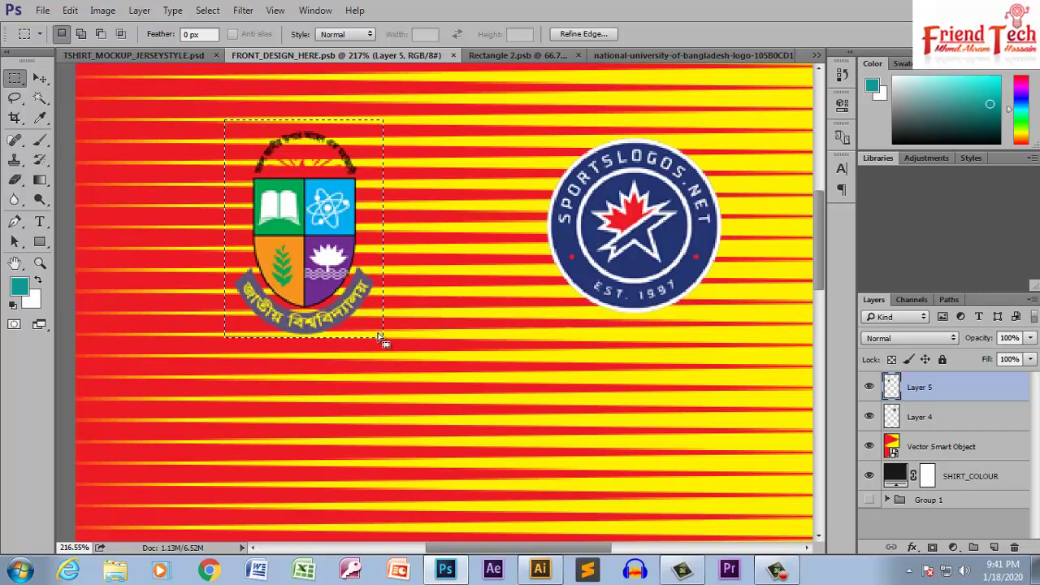
key(alt+BackSpace)
key(ctrl+BackSpace)
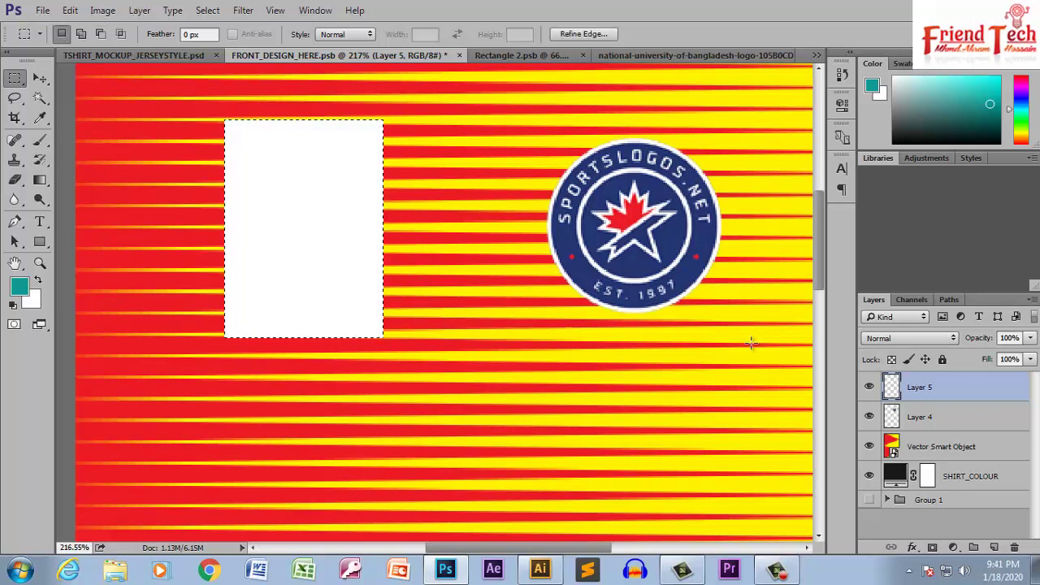
key(alt+BackSpace)
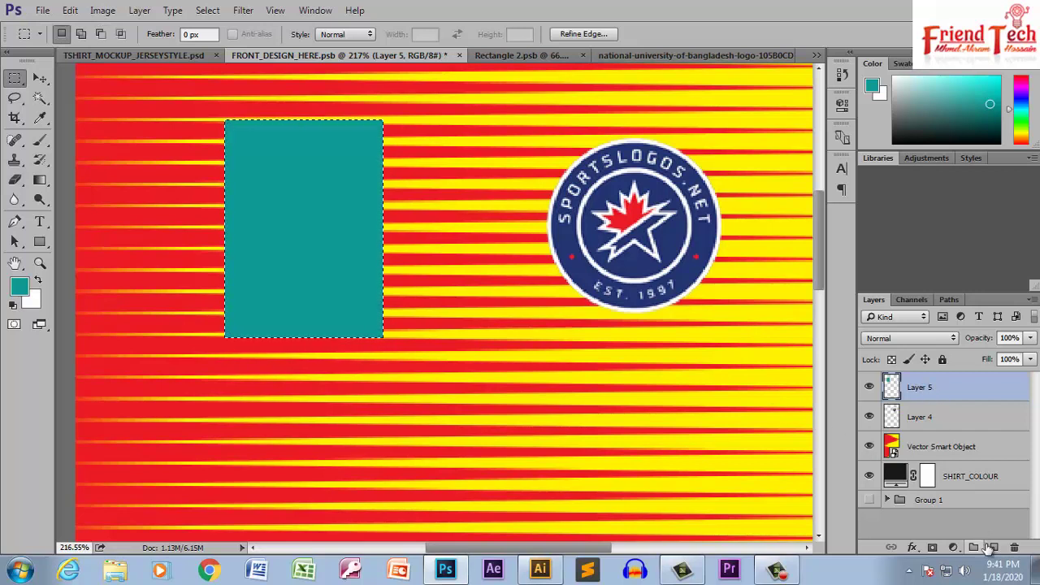
key(ctrl+BackSpace)
key(alt+BackSpace)
key(Delete)
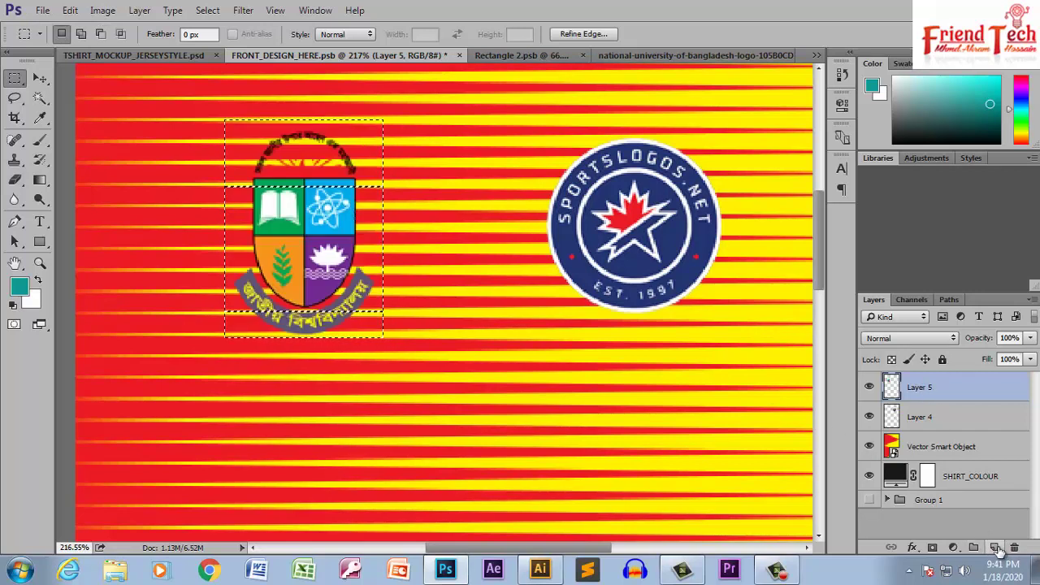
Step: Fill a new layer with white behind the university logo and save the front design
click(991, 548)
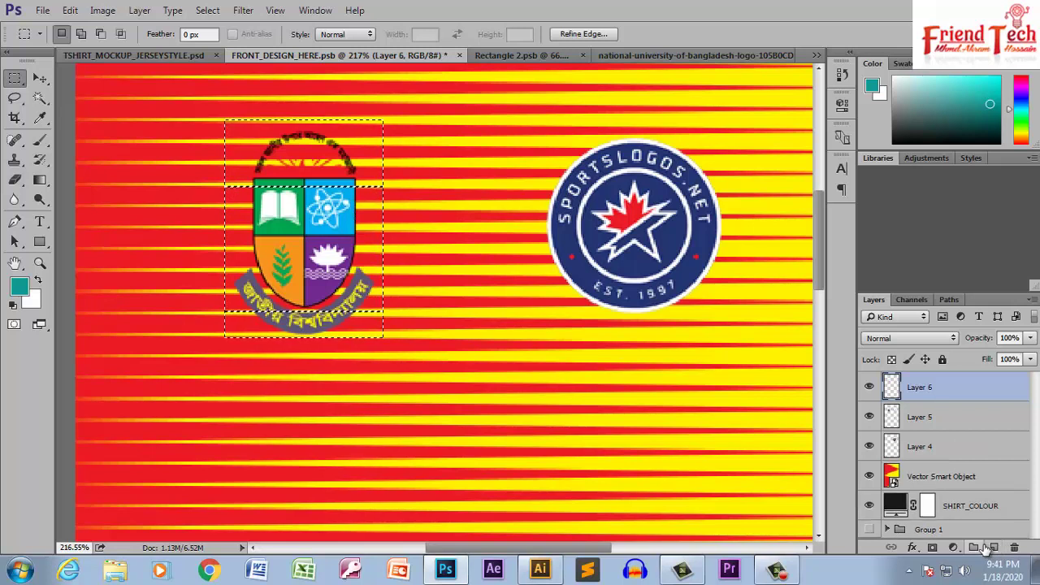
key(ctrl+BackSpace)
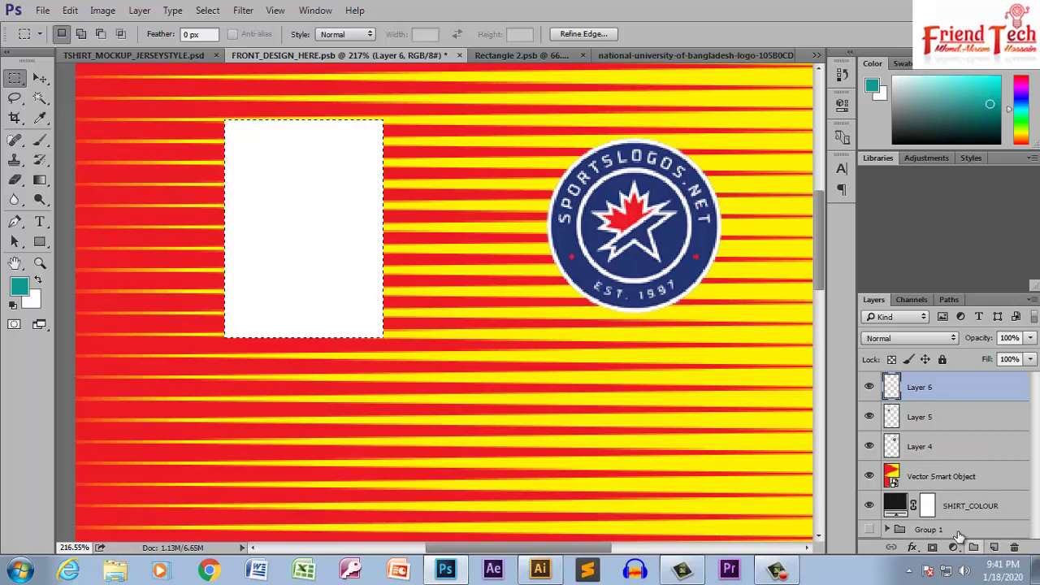
drag(935, 429, 926, 382)
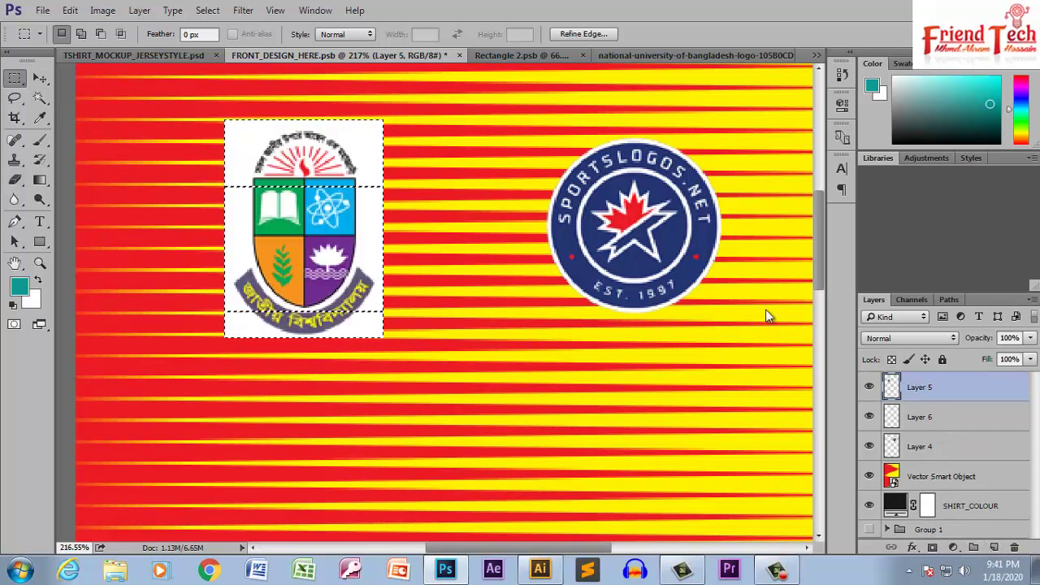
key(ctrl+s)
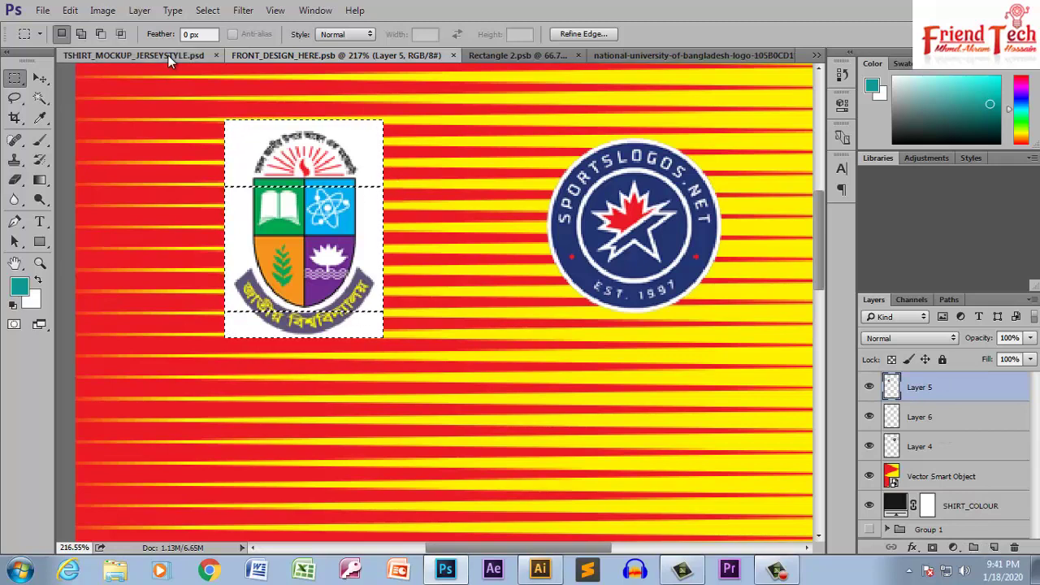
click(169, 55)
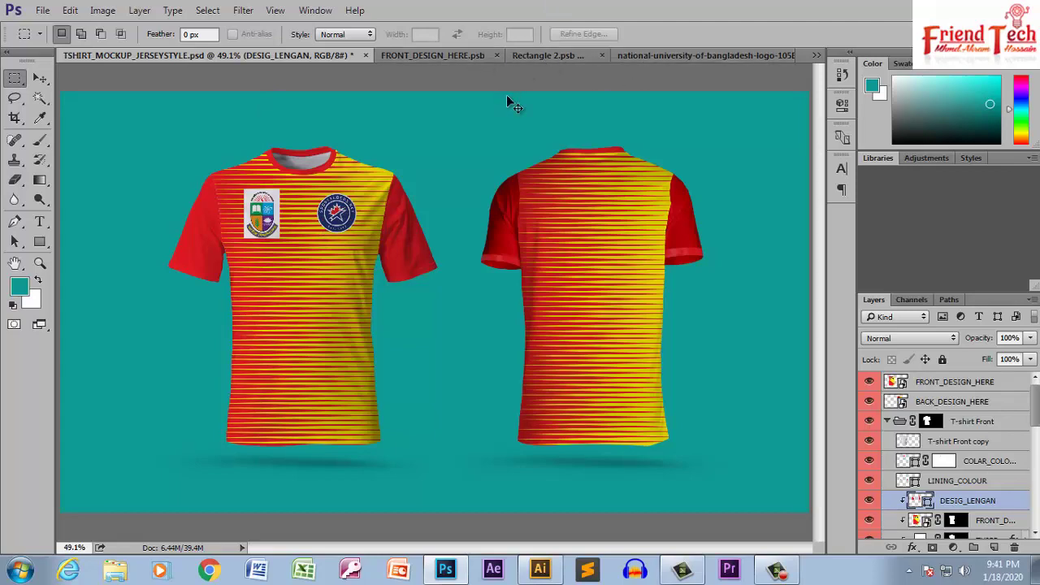
Step: Open EducubeFinalLogoWithoutSloganWideHeight.png from the Desktop
key(ctrl+o)
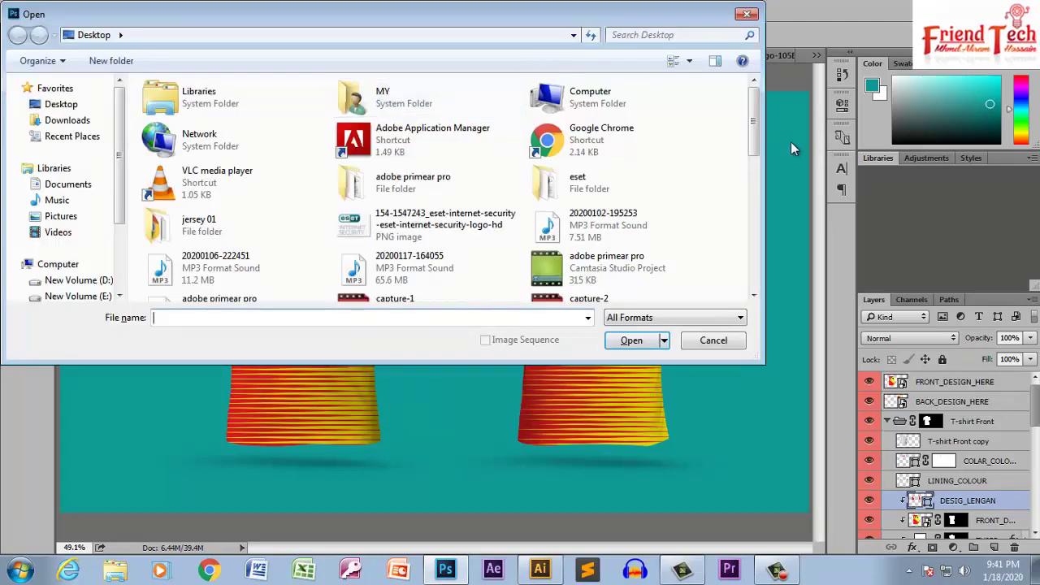
drag(754, 134, 736, 270)
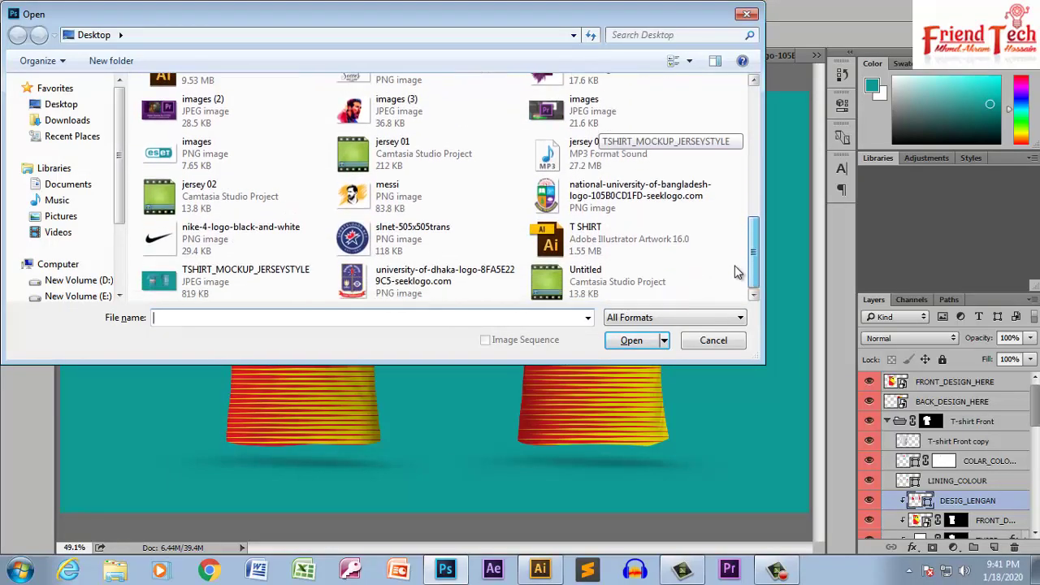
scroll(729, 260, up, 1)
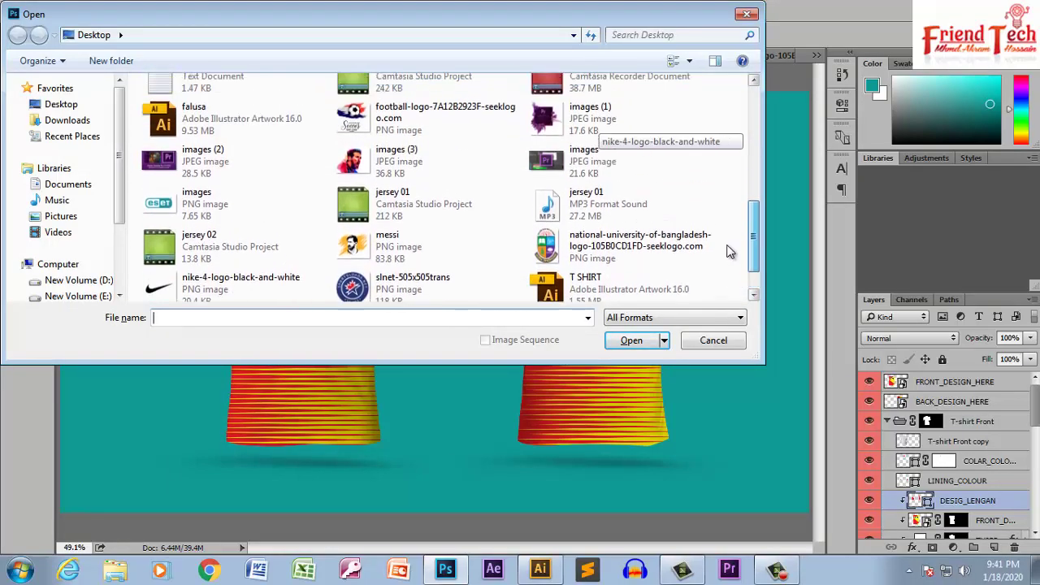
scroll(728, 236, up, 1)
scroll(727, 225, up, 1)
scroll(723, 217, up, 1)
scroll(721, 204, up, 2)
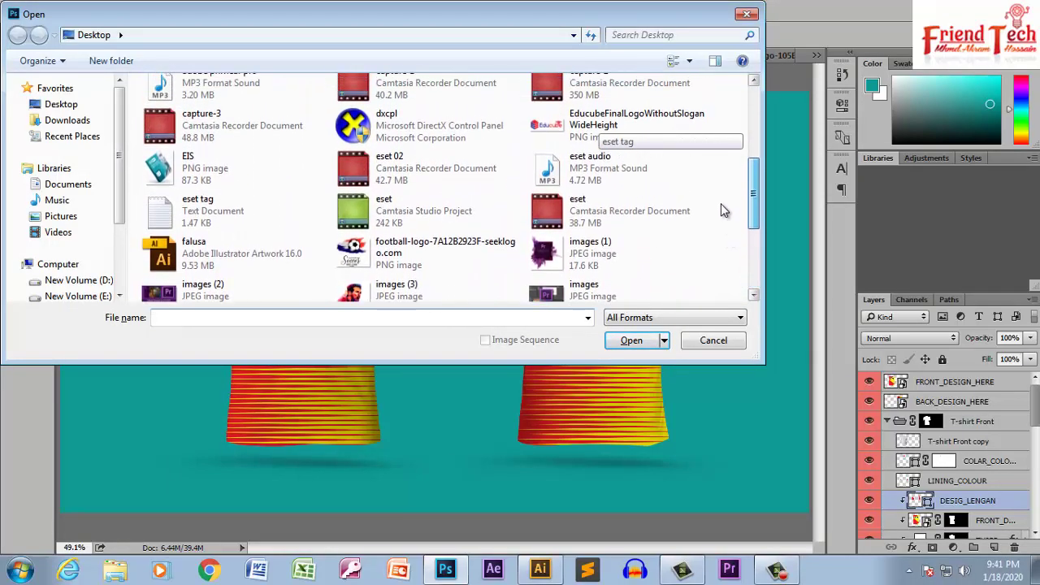
click(642, 195)
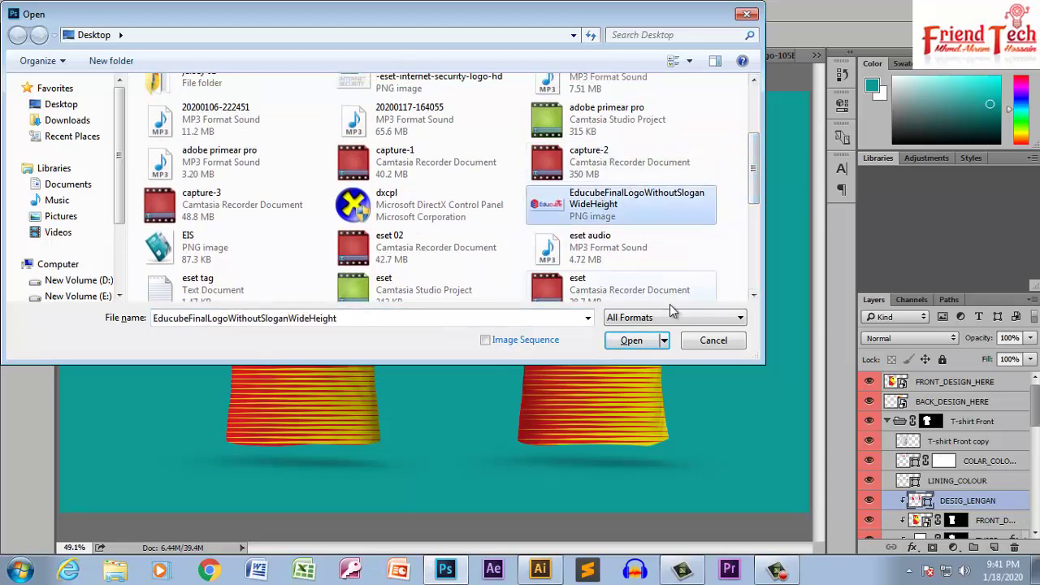
click(631, 340)
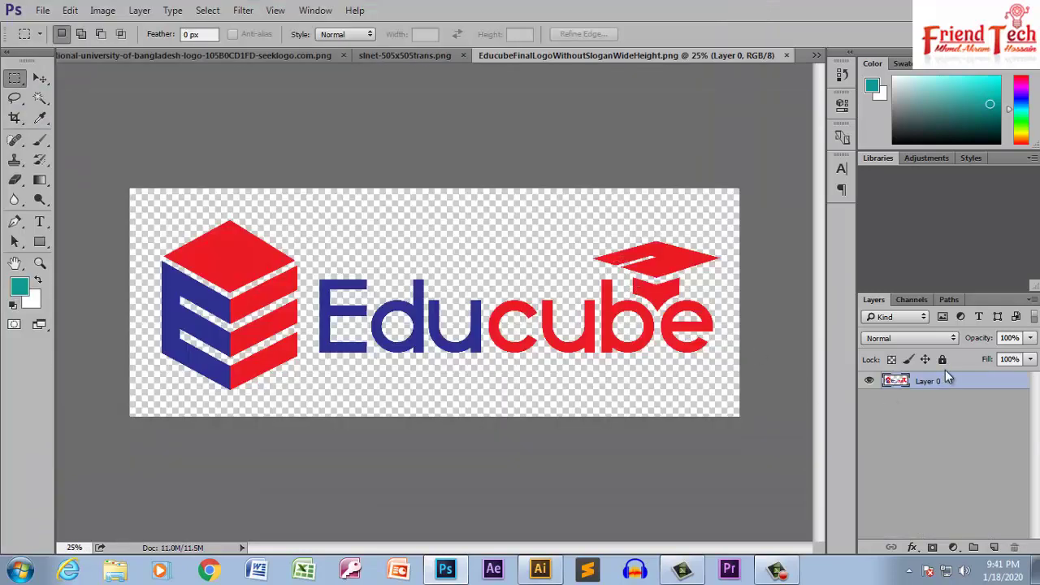
Step: Drag the Educube logo into Rectangle 2.psb and scale it down to about a fifth
key(v)
mouse_move(255, 295)
mouse_down()
mouse_move(113, 49)
mouse_move(478, 77)
mouse_up()
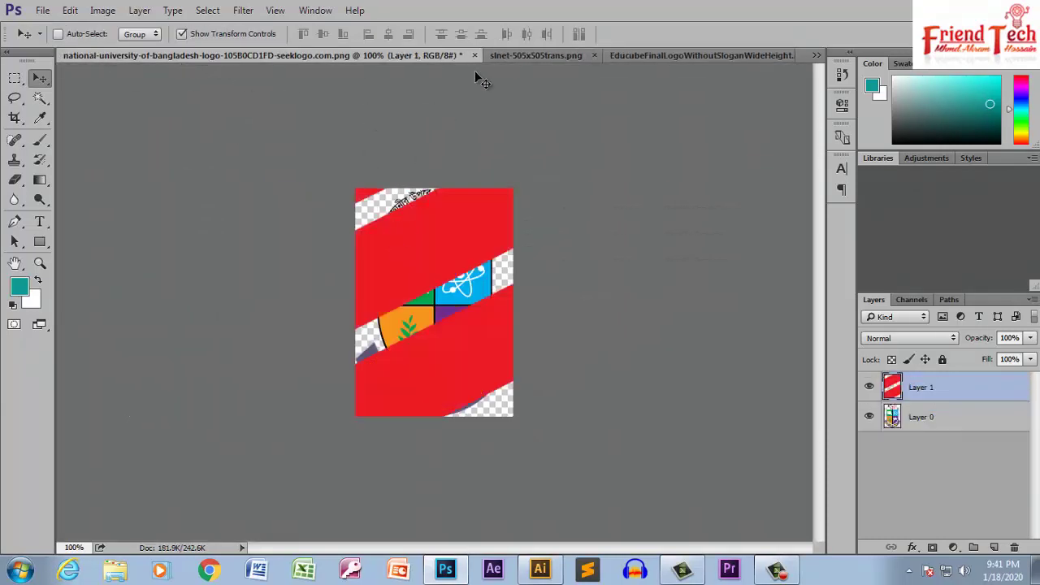
click(475, 55)
click(527, 228)
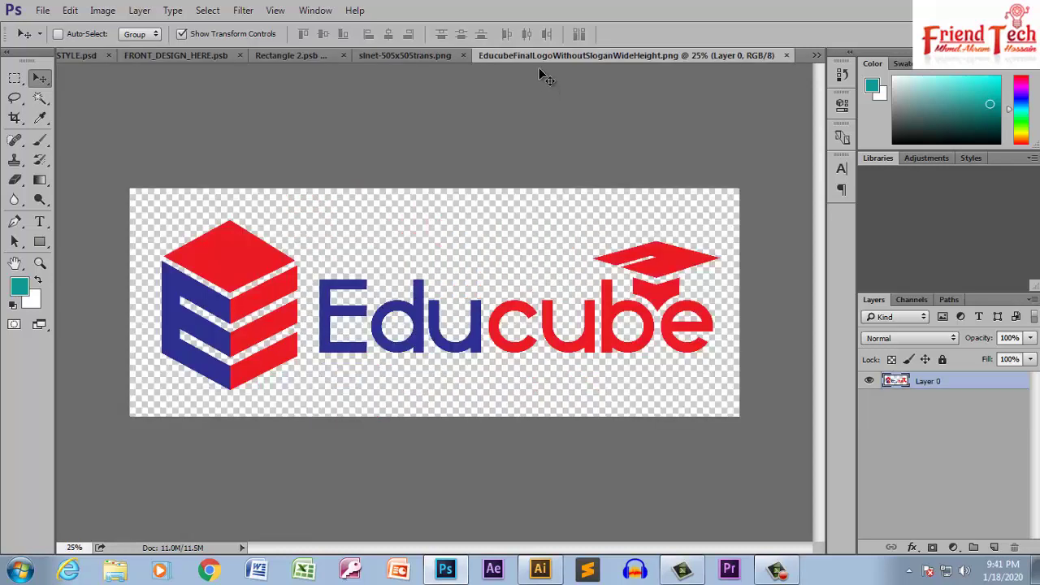
mouse_move(411, 203)
mouse_down()
mouse_move(91, 51)
mouse_move(362, 347)
mouse_up()
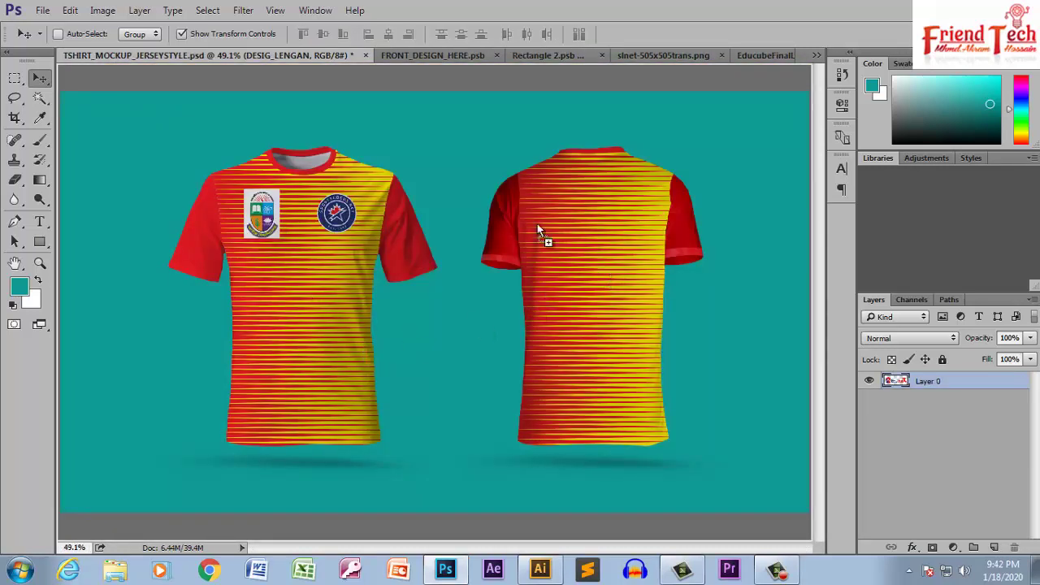
drag(537, 231, 429, 59)
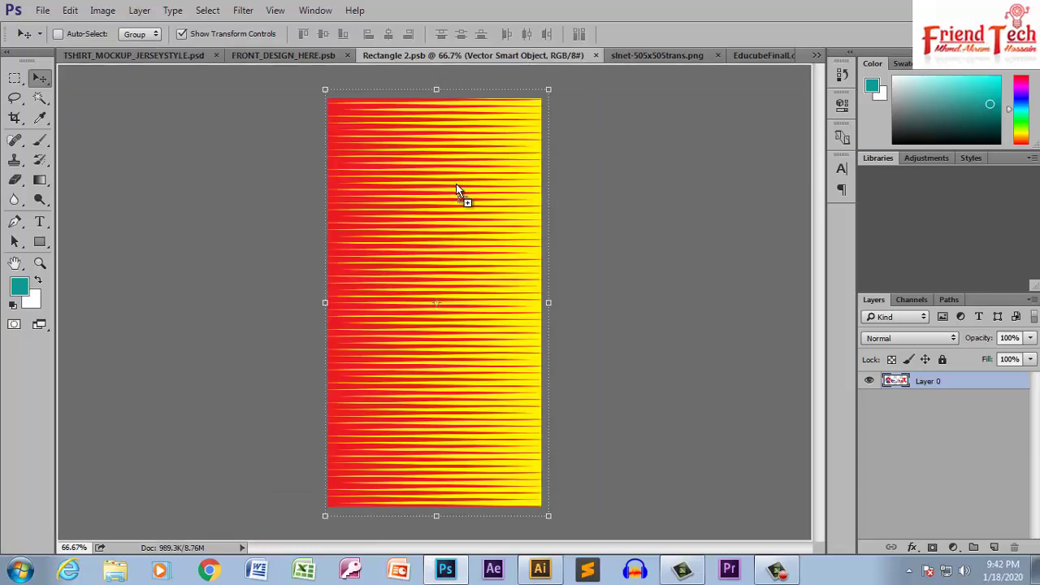
drag(534, 63, 457, 185)
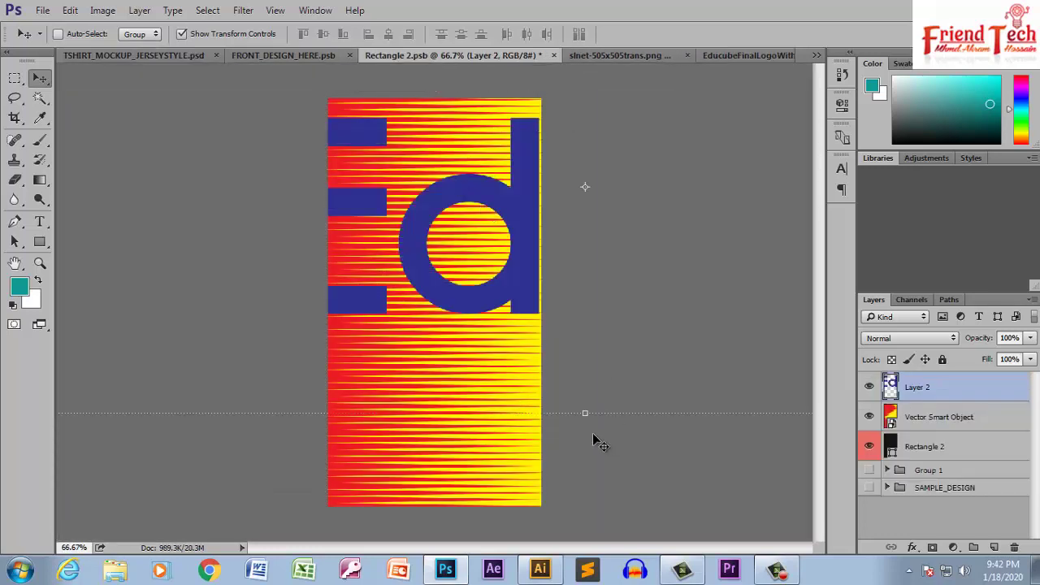
key(ctrl)
key(ctrl+minus)
key(ctrl+minus)
key(ctrl+minus)
key(ctrl+minus)
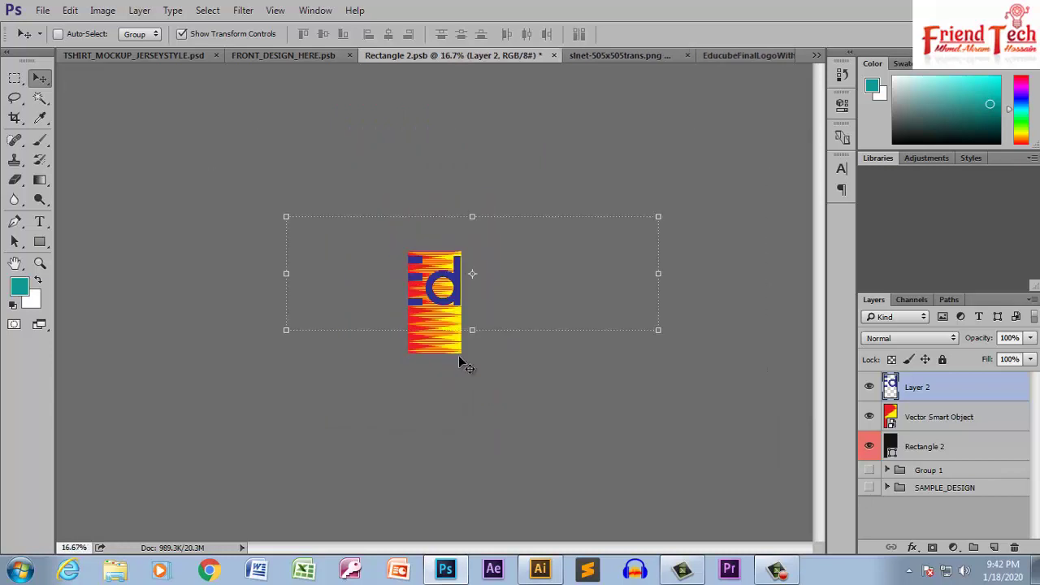
drag(286, 330, 444, 275)
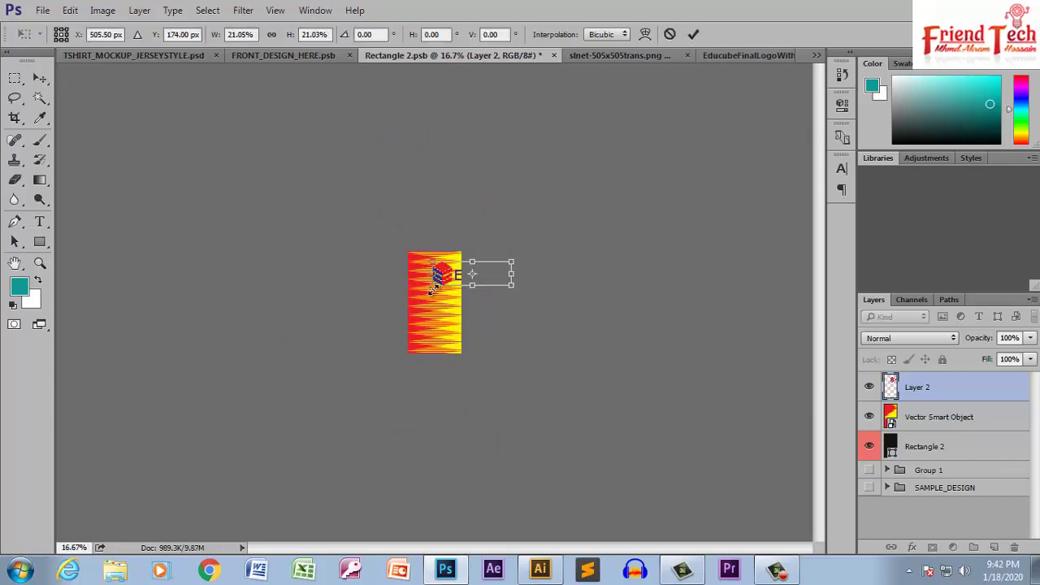
key(Return)
Step: Shrink the Educube logo further and move it near the top of the back design
key(ctrl+space)
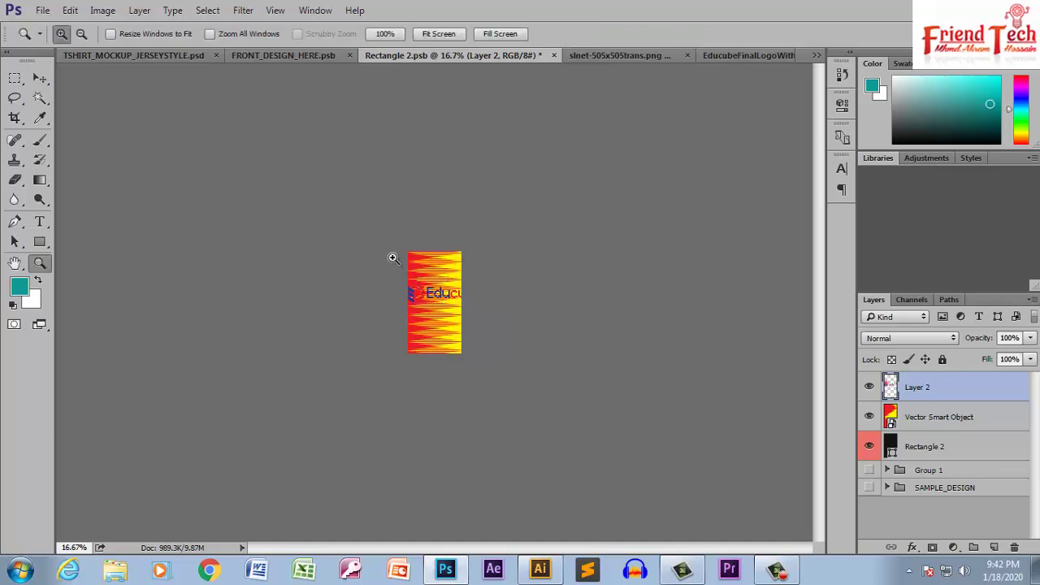
drag(392, 256, 524, 271)
key(ctrl+t)
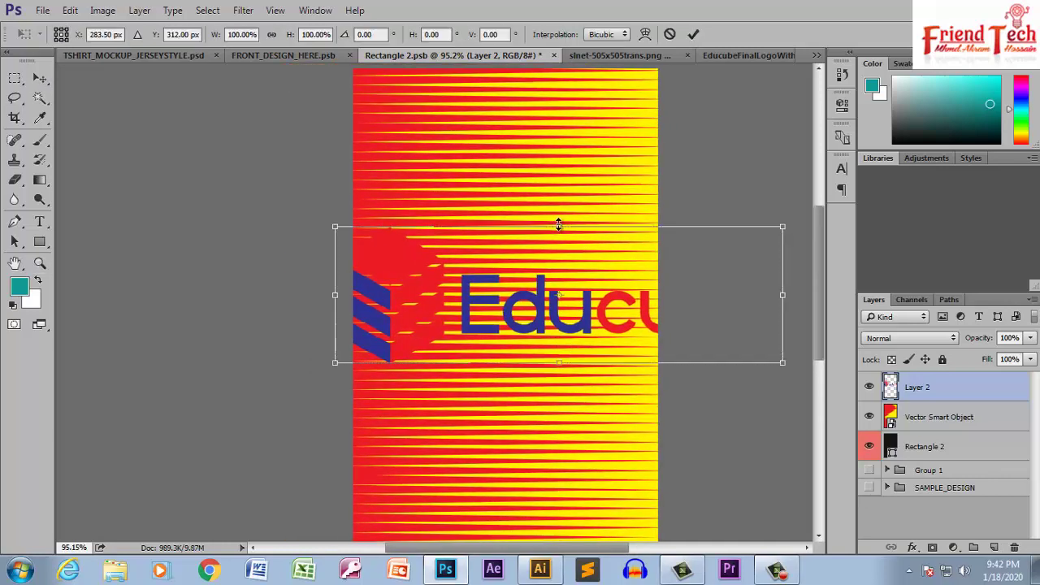
drag(559, 227, 559, 228)
drag(335, 364, 447, 332)
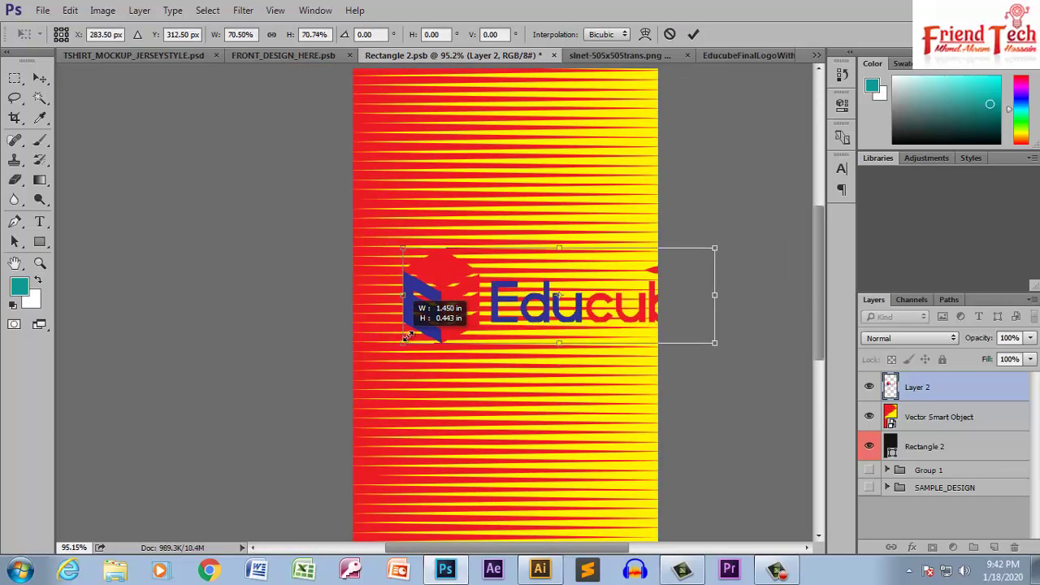
mouse_move(460, 287)
mouse_down()
mouse_move(422, 206)
mouse_move(410, 210)
mouse_up()
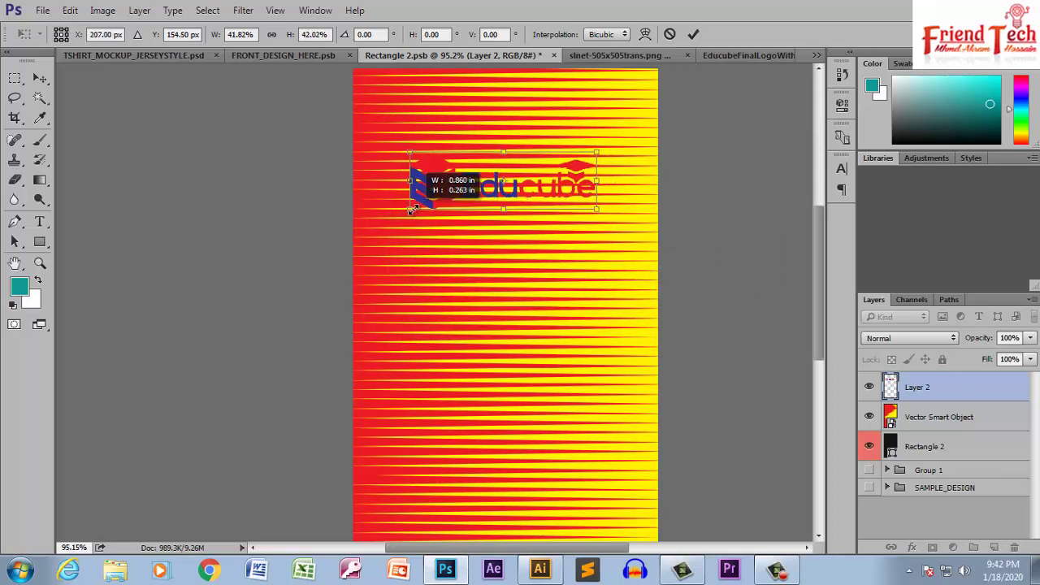
key(Return)
key(z)
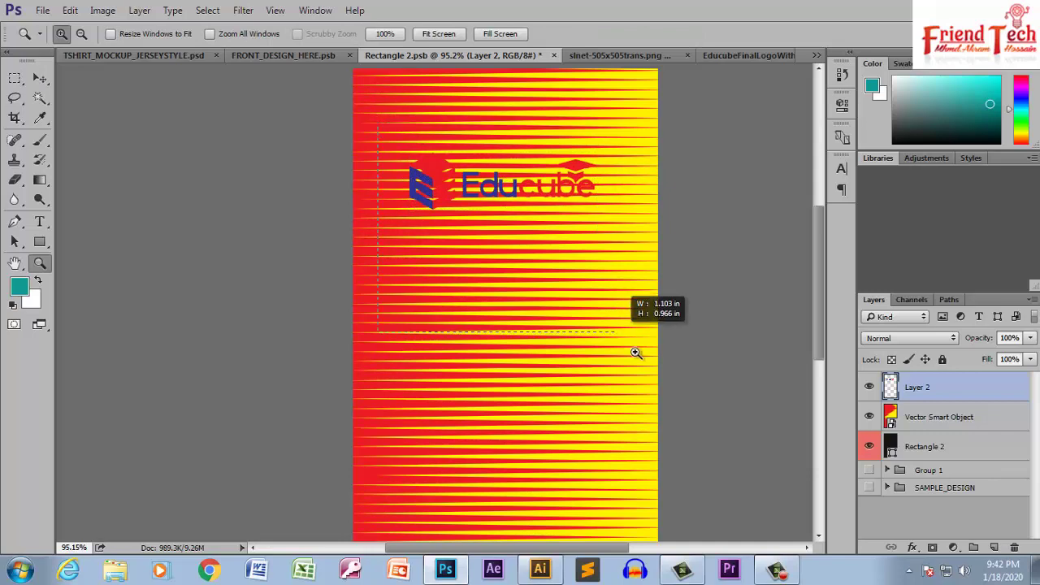
drag(395, 116, 638, 358)
Step: Add a white 280 × 95 px rectangle behind the Educube logo and save Rectangle 2.psb
key(v)
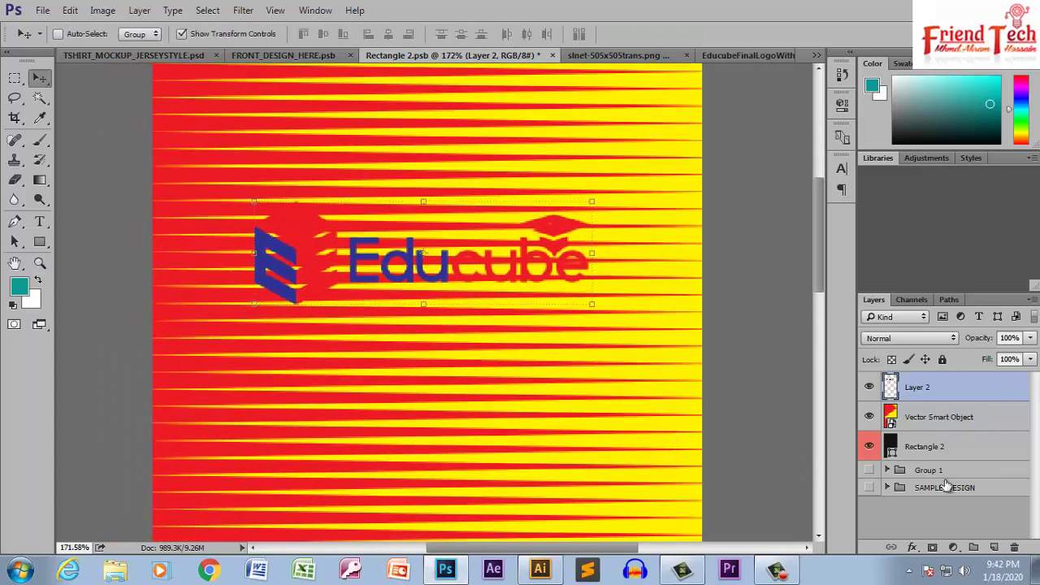
click(994, 548)
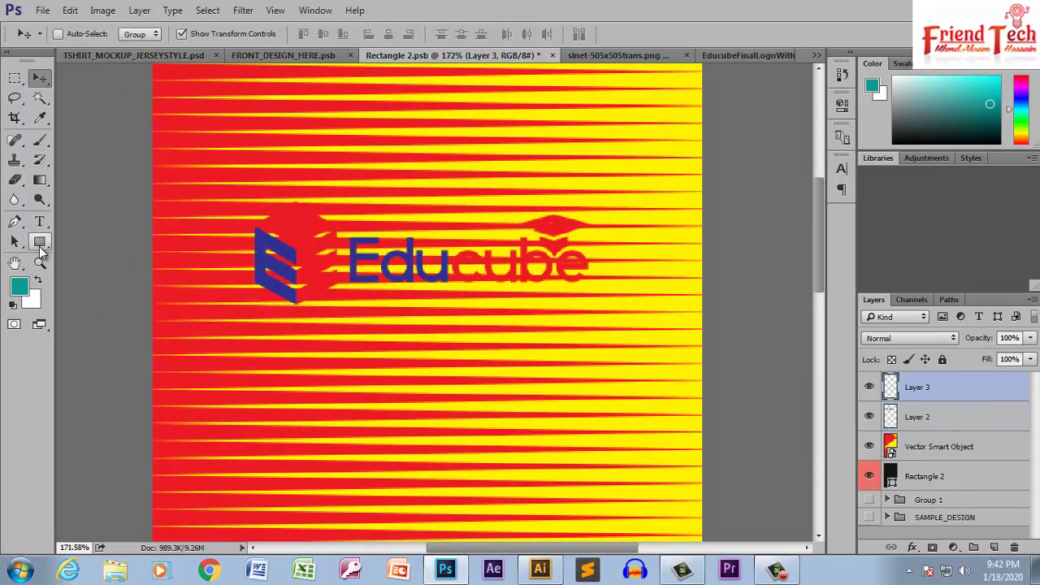
click(39, 241)
drag(235, 185, 603, 308)
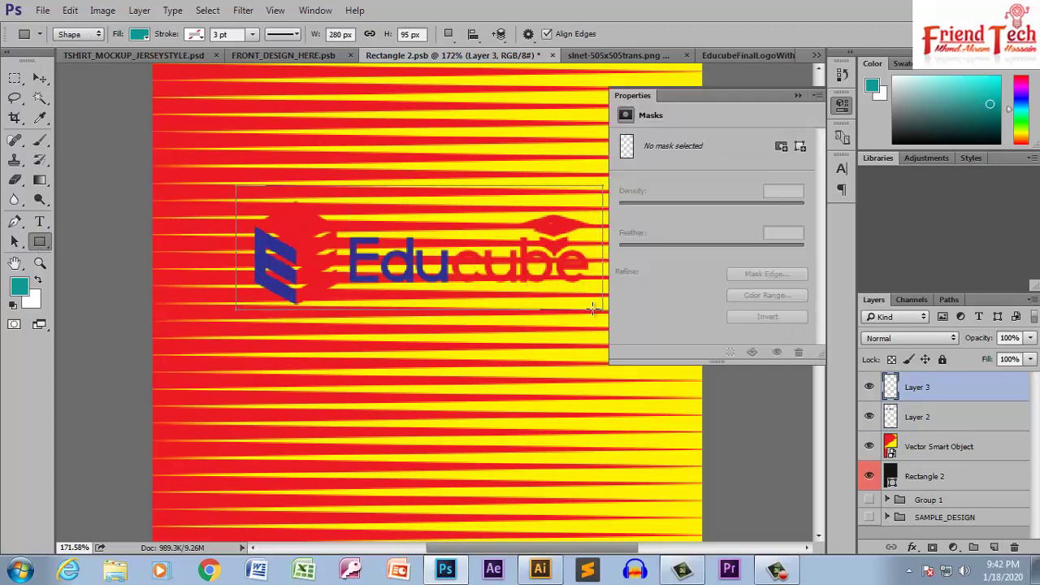
click(625, 190)
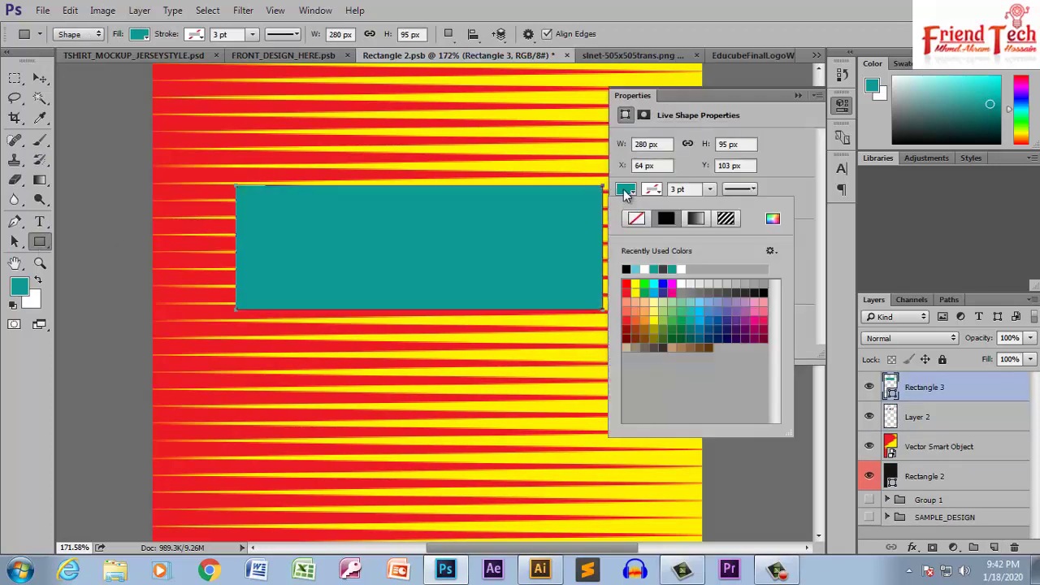
click(647, 269)
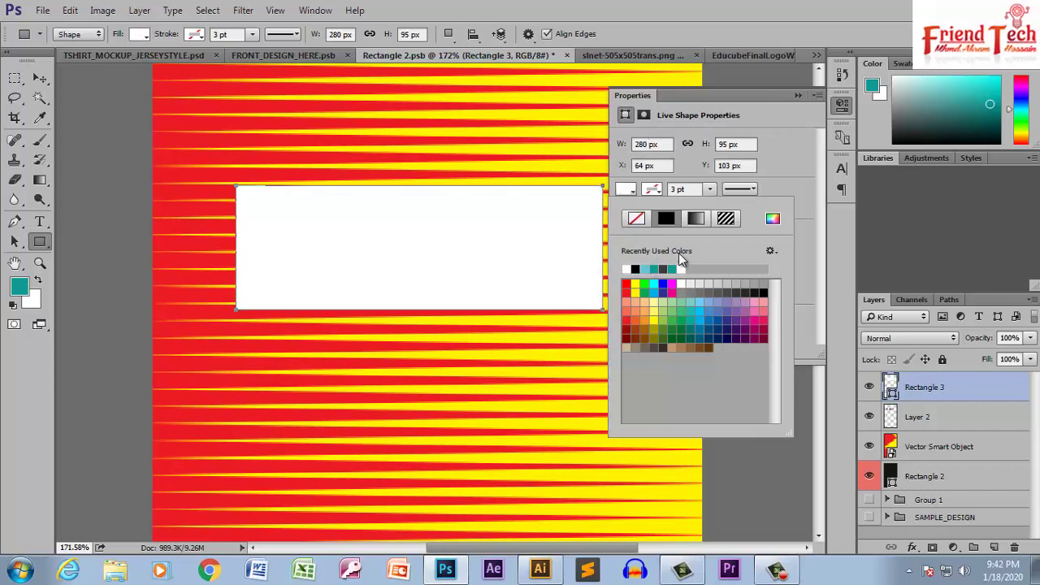
drag(915, 388, 921, 430)
key(ctrl+s)
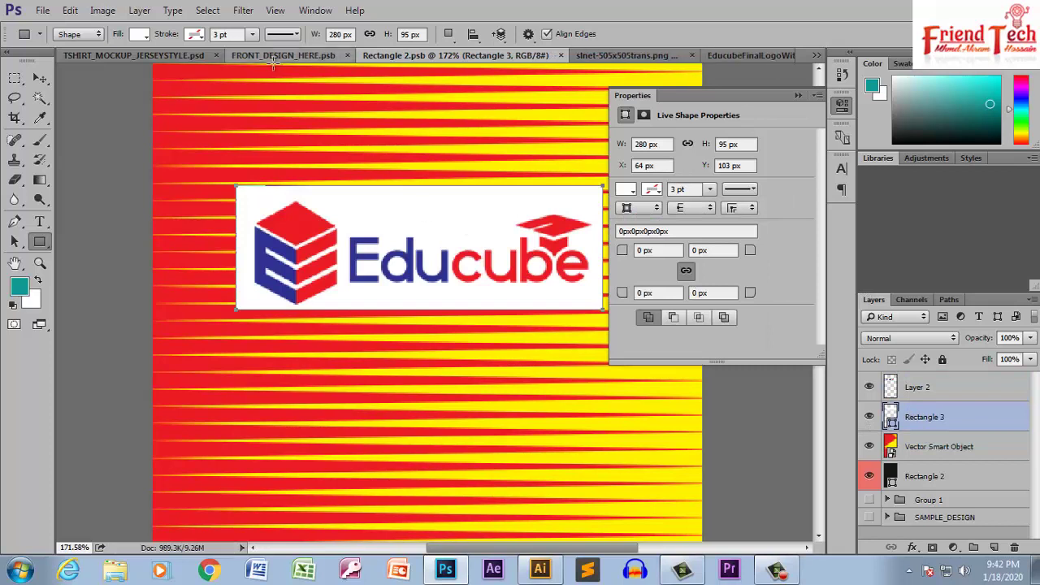
Step: Close the mask Properties panel and return to the Rectangle 2.psb back design, zoomed out
click(166, 53)
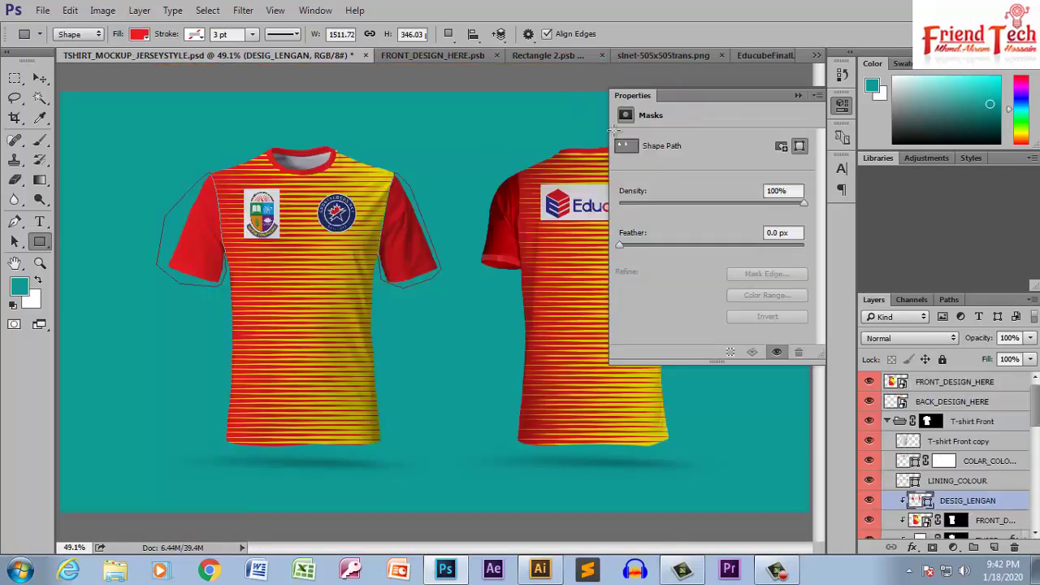
click(799, 95)
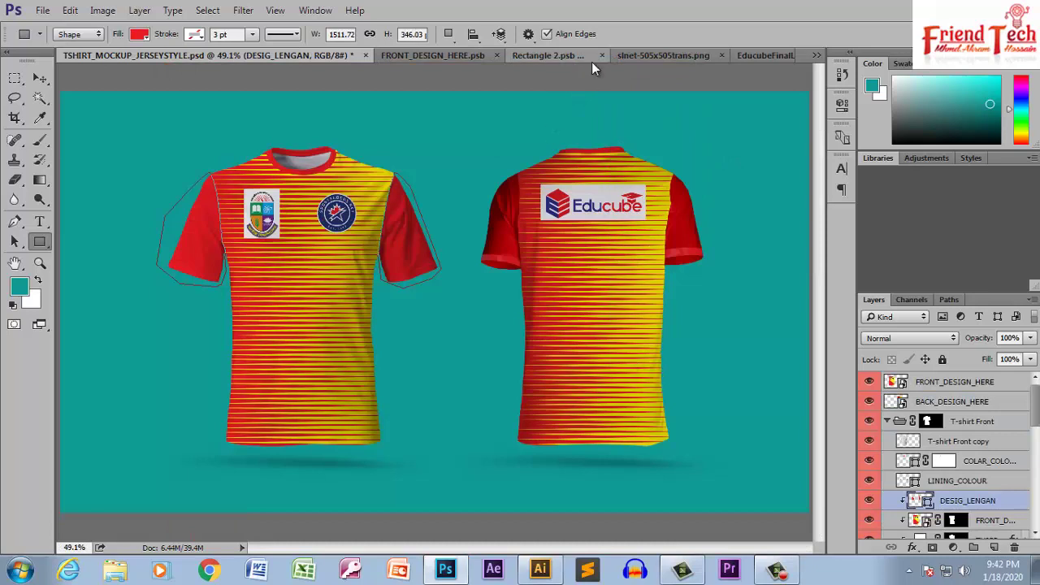
click(670, 51)
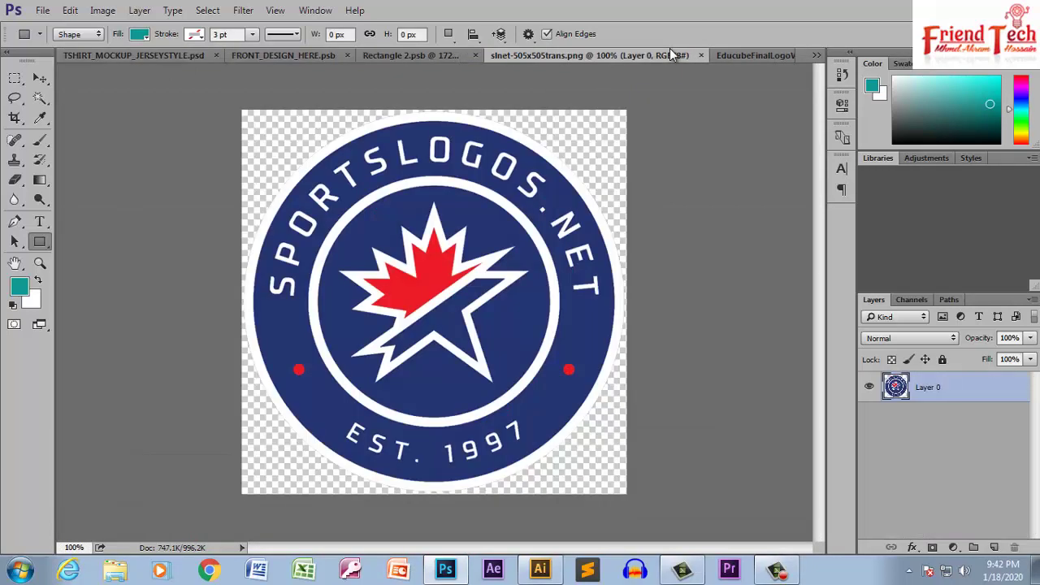
click(367, 52)
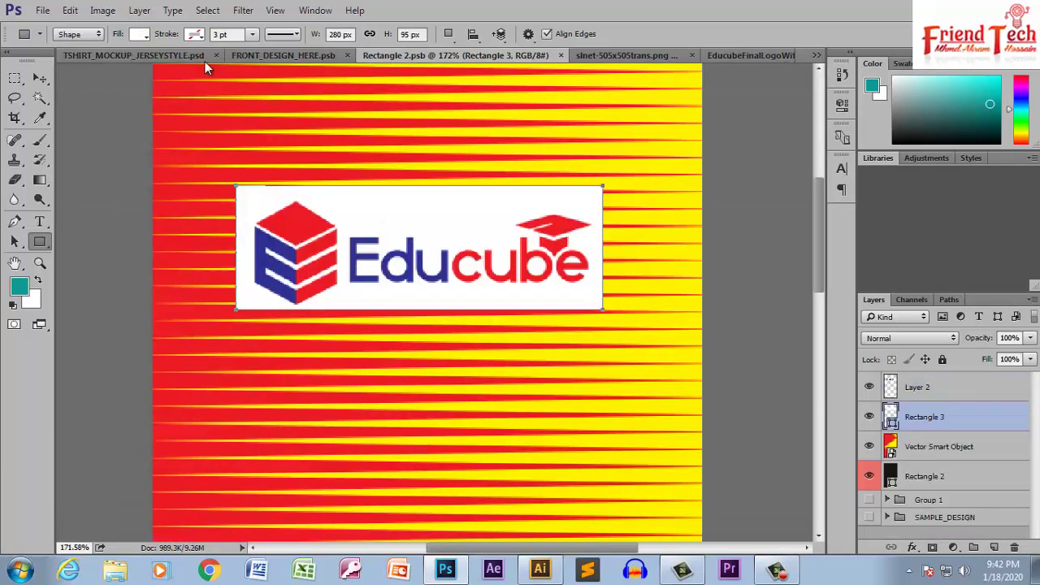
click(110, 54)
key(v)
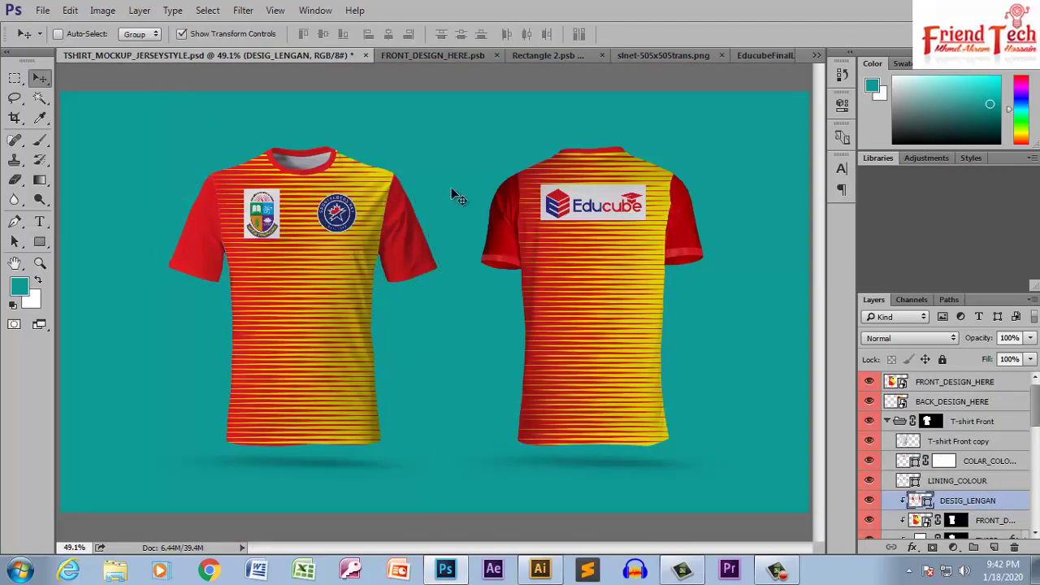
click(438, 54)
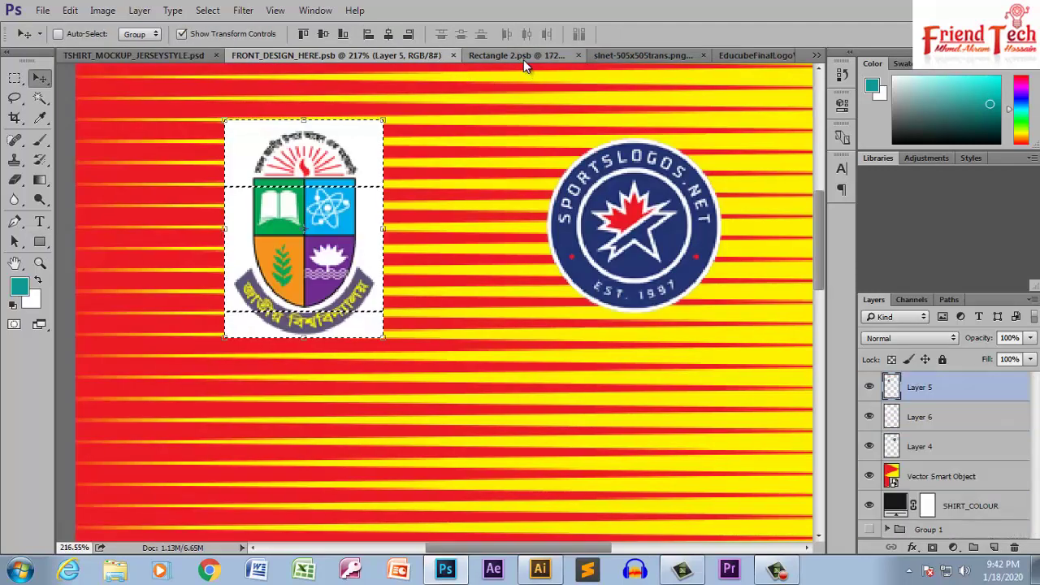
click(523, 57)
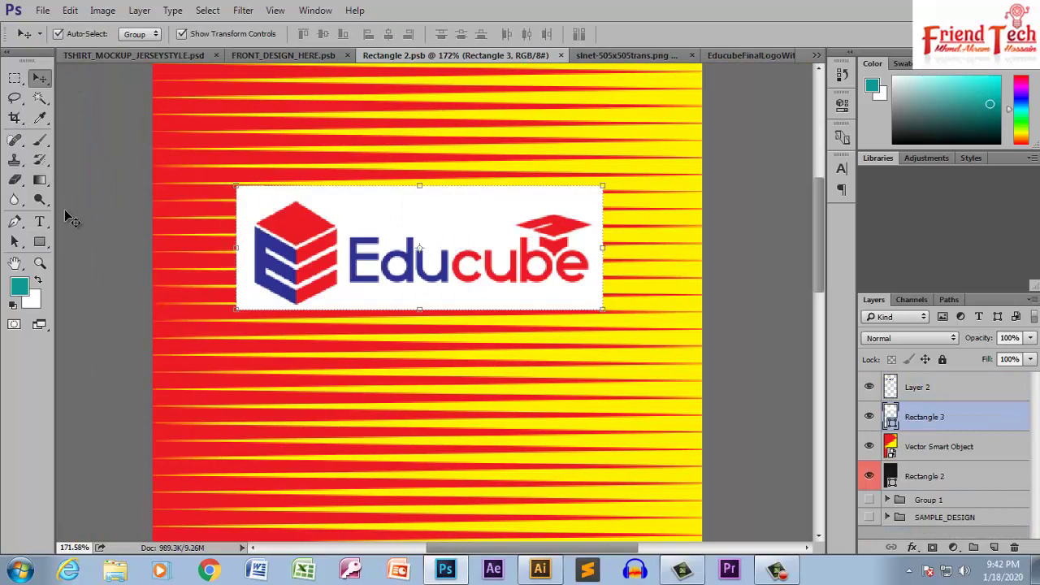
key(ctrl+minus)
key(ctrl+minus)
key(t)
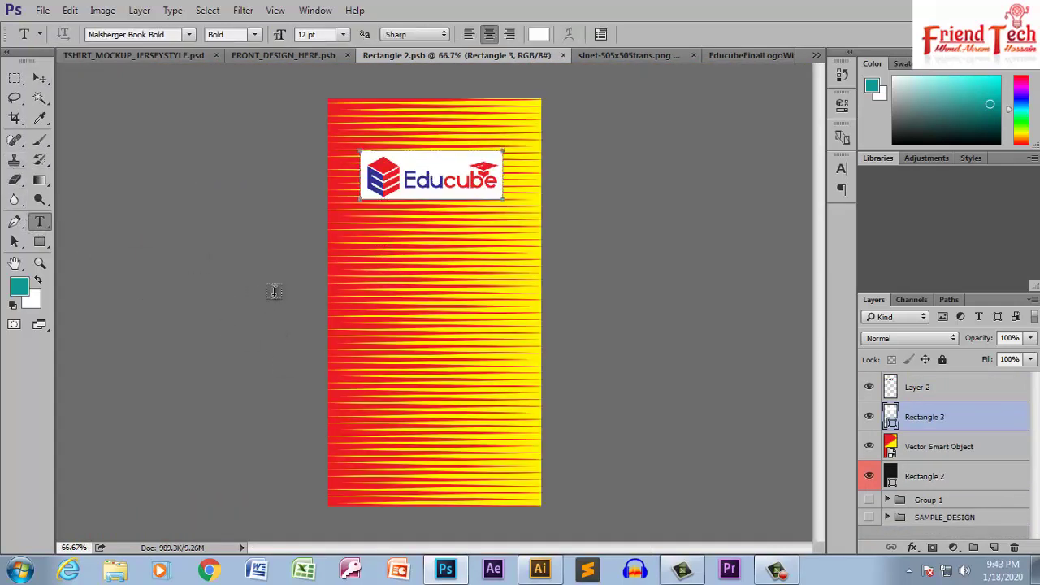
Step: Type 55 below the Educube patch and stretch it wider and much taller
click(384, 256)
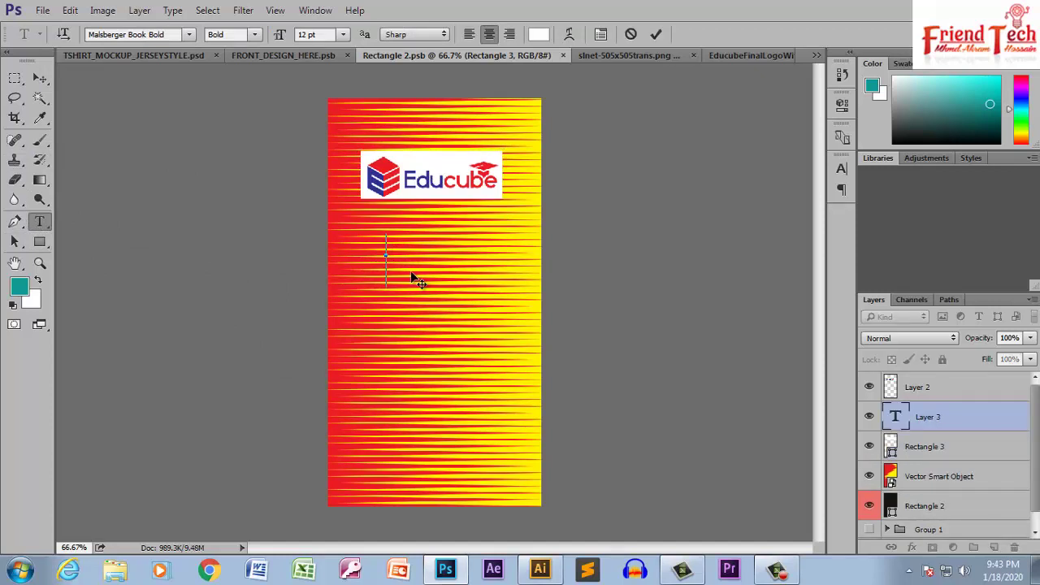
text(55)
click(39, 78)
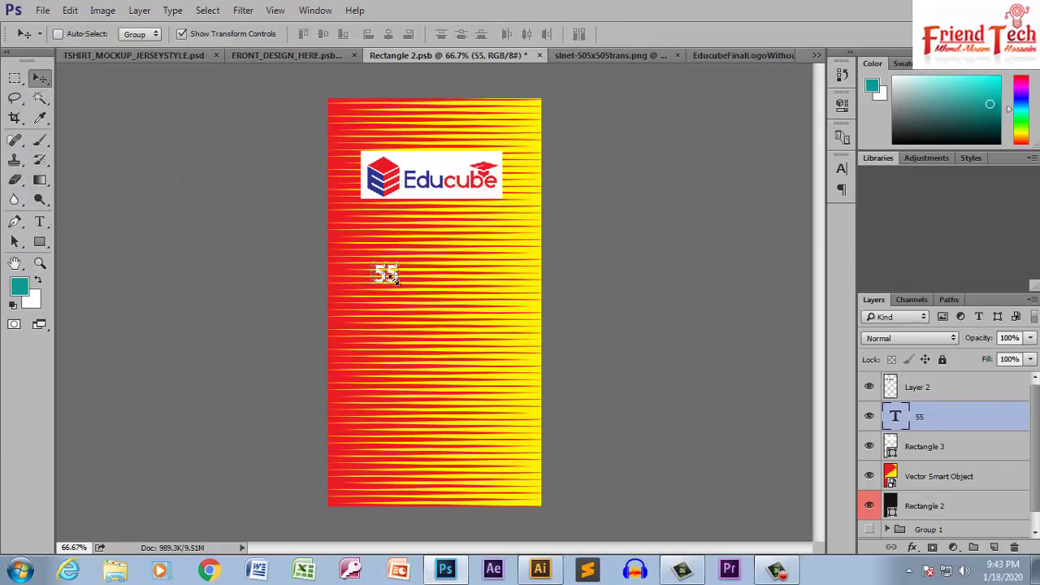
key(ctrl+t)
drag(400, 275, 428, 395)
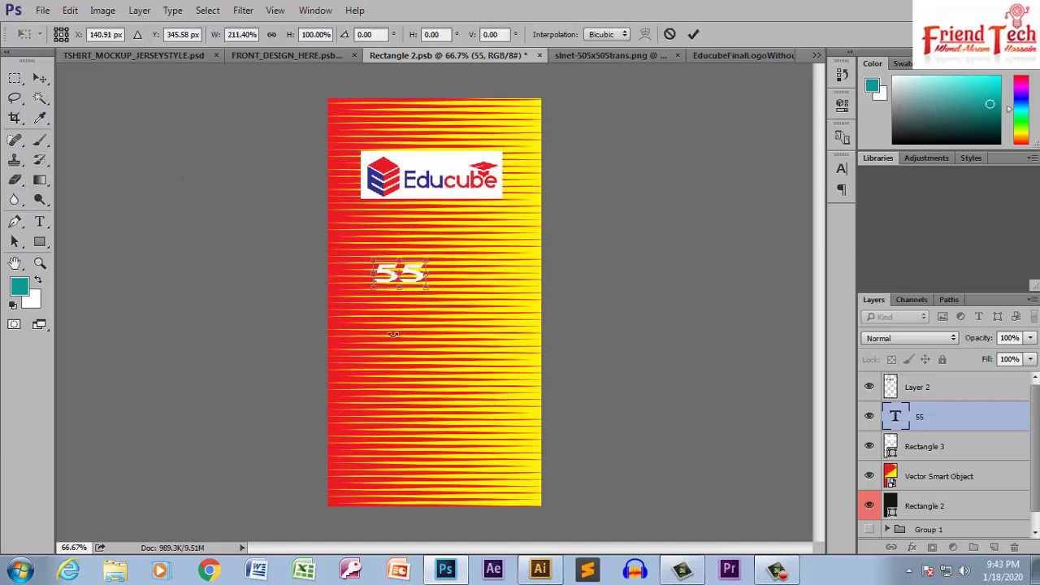
drag(400, 289, 406, 416)
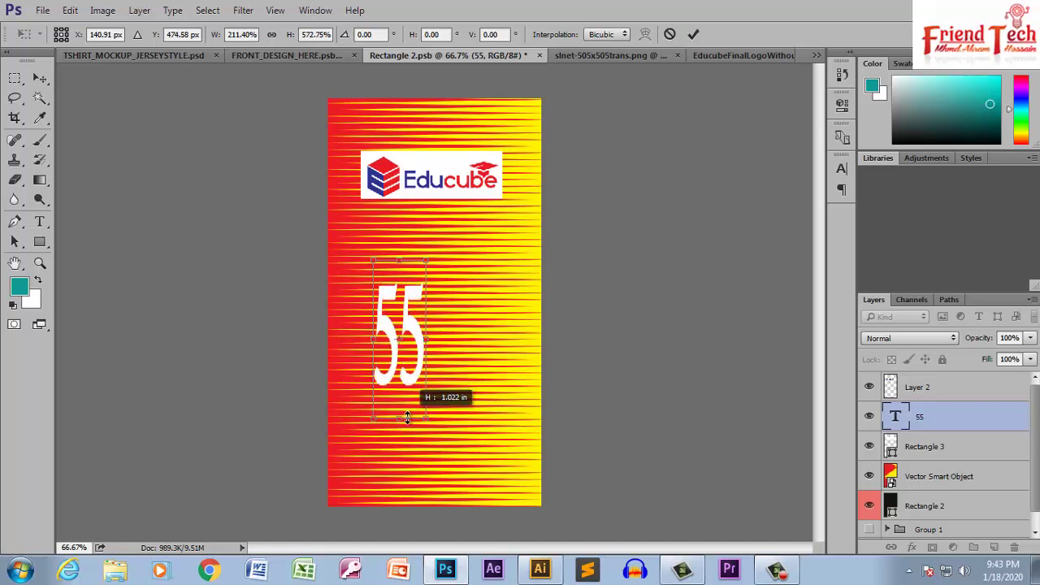
key(Return)
Step: Enlarge the 55 further and position it just under the patch
key(ctrl+t)
mouse_move(426, 338)
mouse_down()
mouse_move(447, 338)
mouse_move(432, 289)
mouse_move(463, 287)
mouse_up()
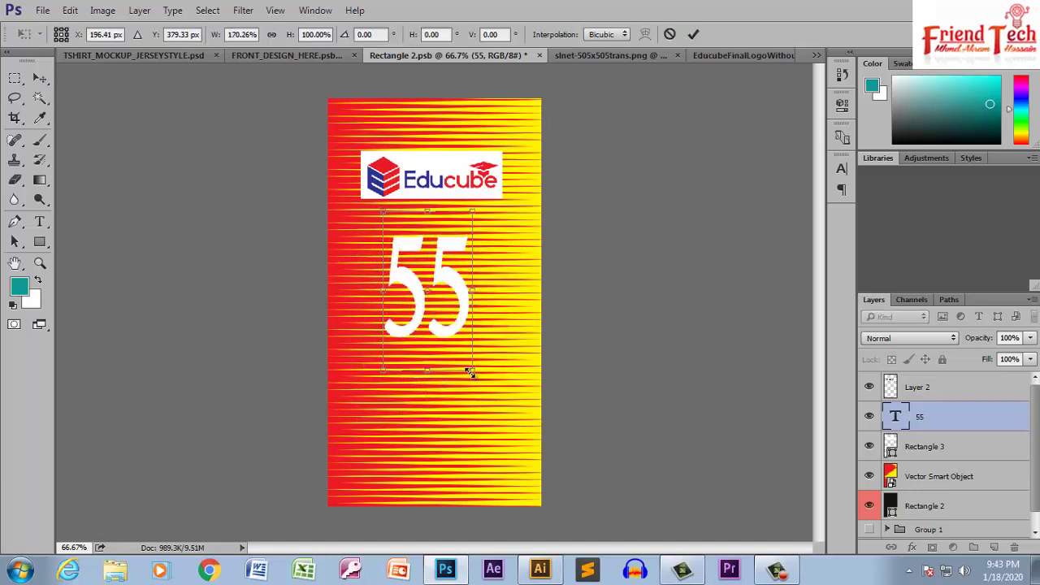
drag(470, 371, 486, 396)
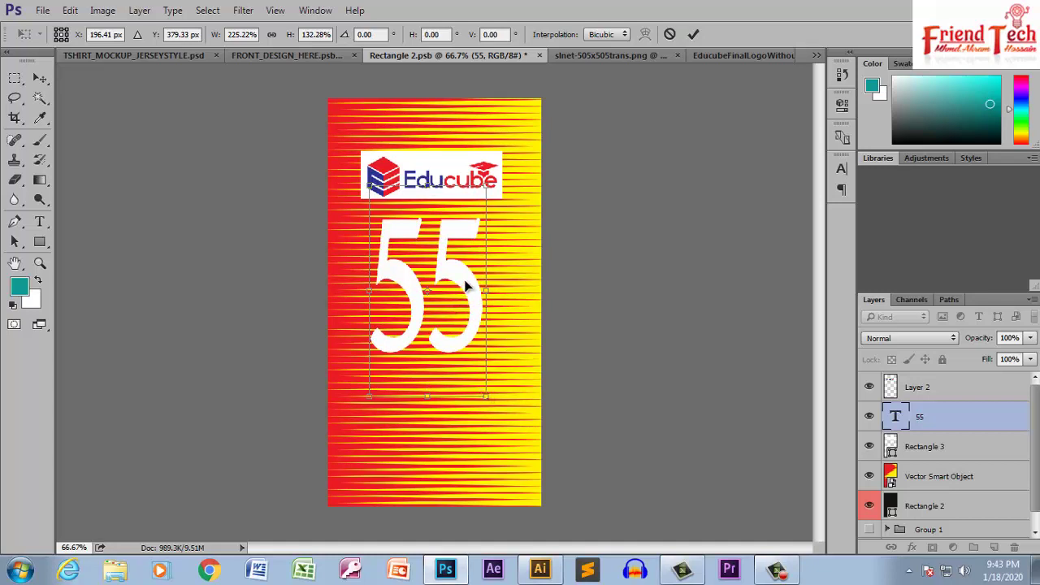
drag(468, 286, 468, 275)
key(Return)
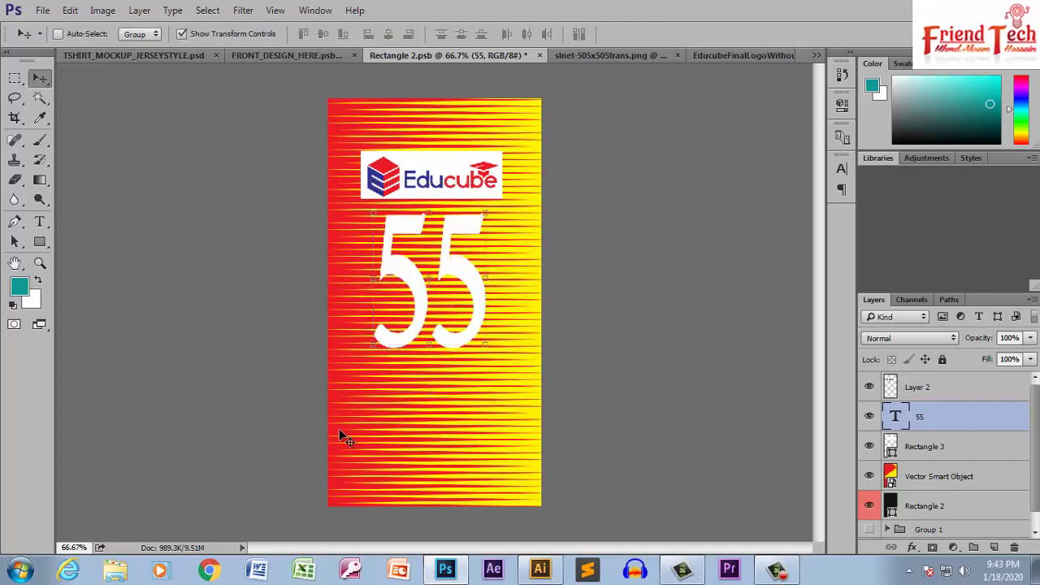
Step: Save the back design and check the 55 on the jersey mockup
key(ctrl+s)
click(176, 57)
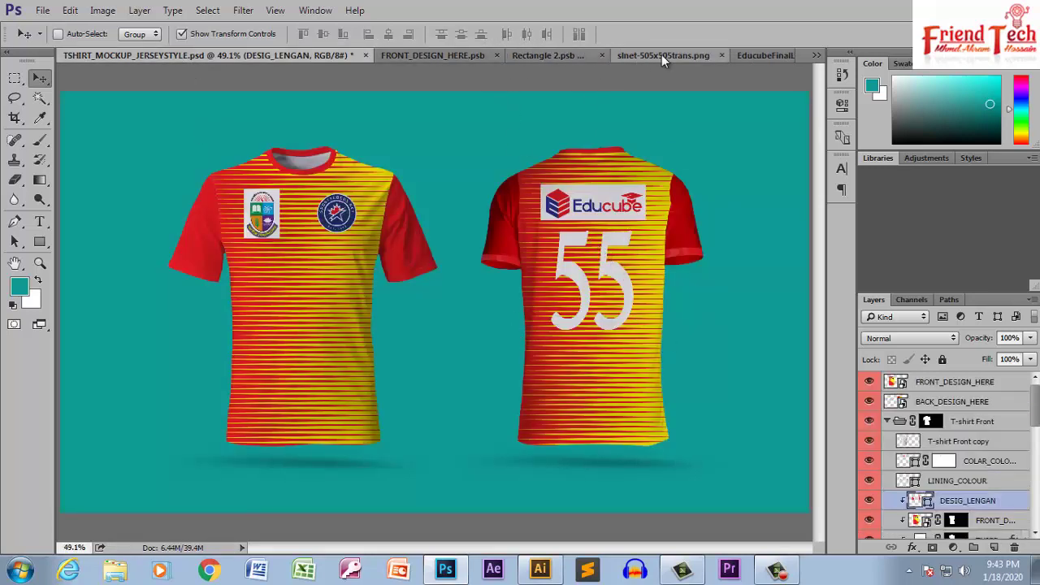
click(556, 56)
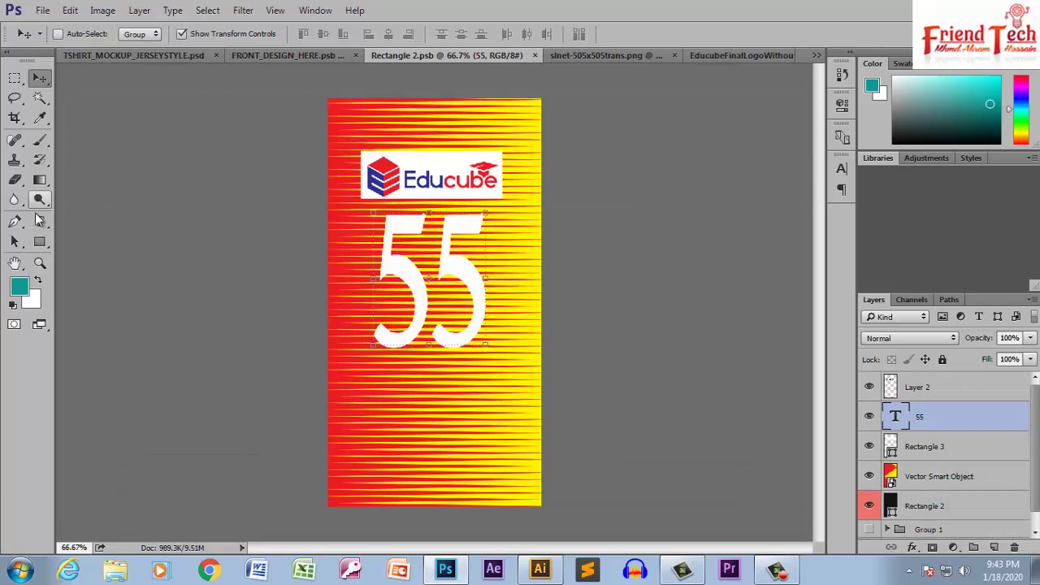
click(38, 229)
Step: Type the name 'saimon' and centre it beneath the 55
click(364, 390)
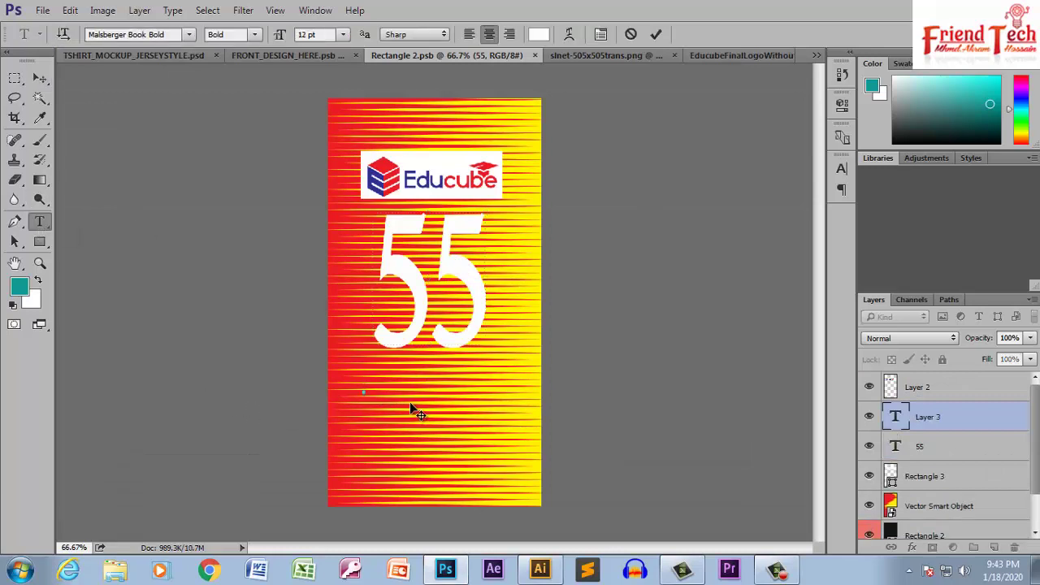
text(saimo)
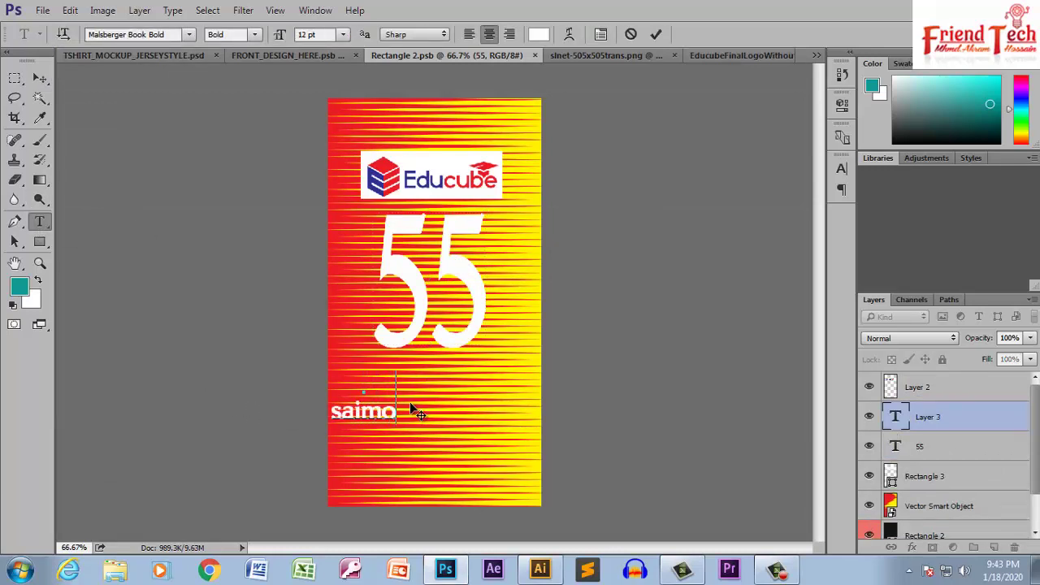
text(n)
click(39, 78)
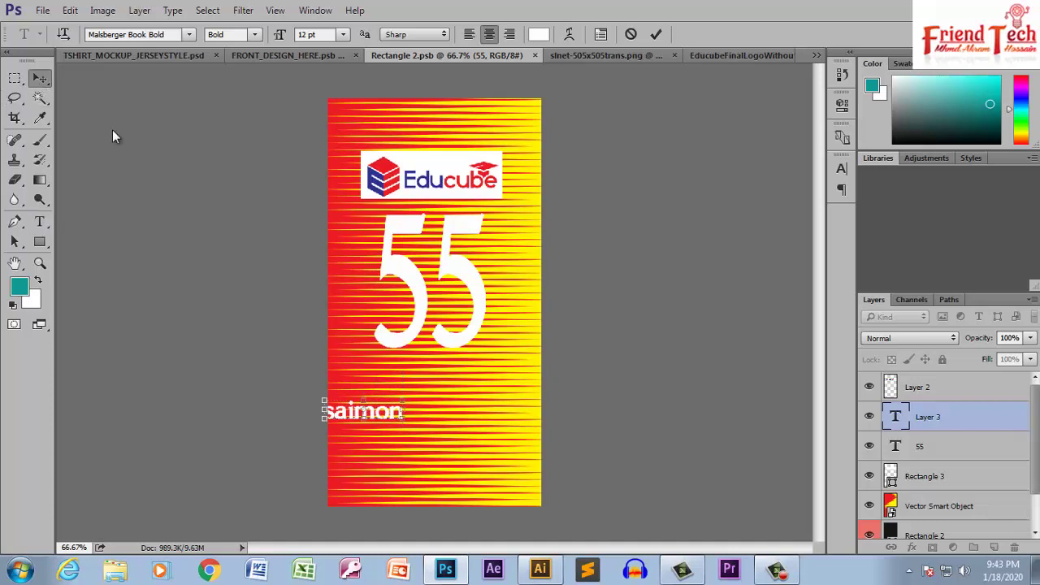
drag(386, 414, 430, 411)
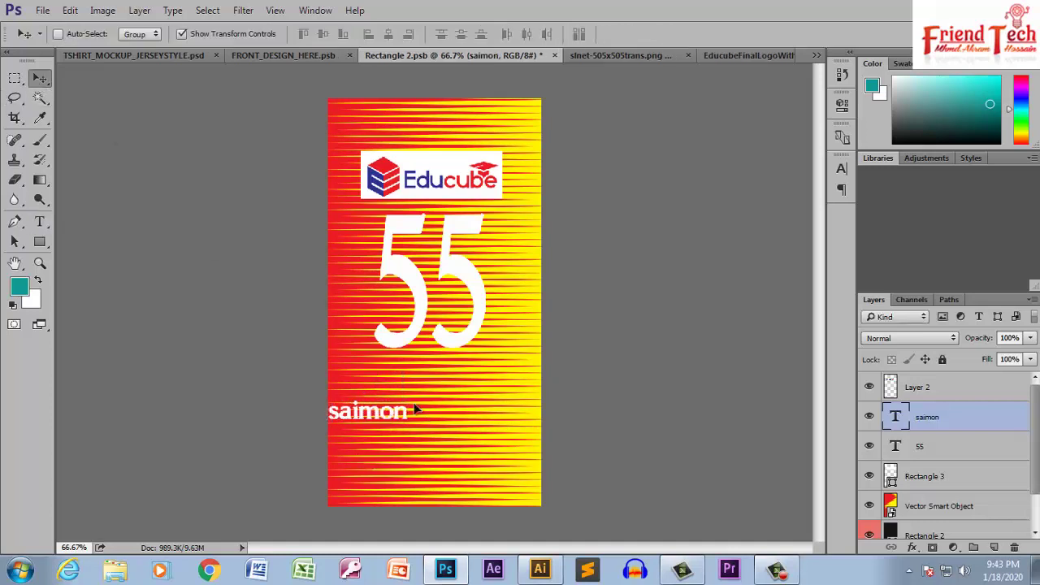
Step: Set the name to All Caps, enlarge SAIMON under the 55, and preview the mockup
click(842, 168)
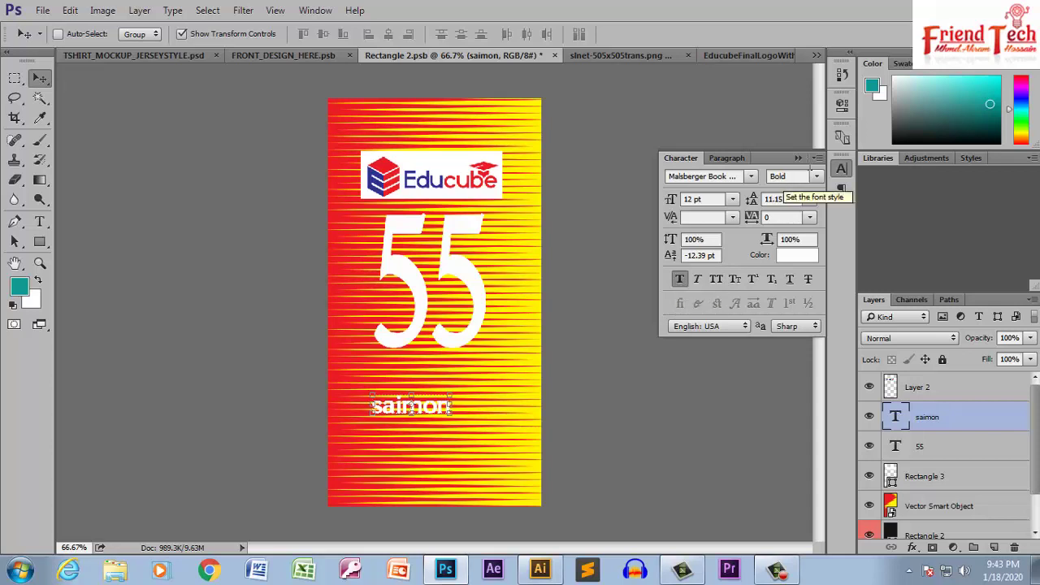
click(819, 158)
click(856, 242)
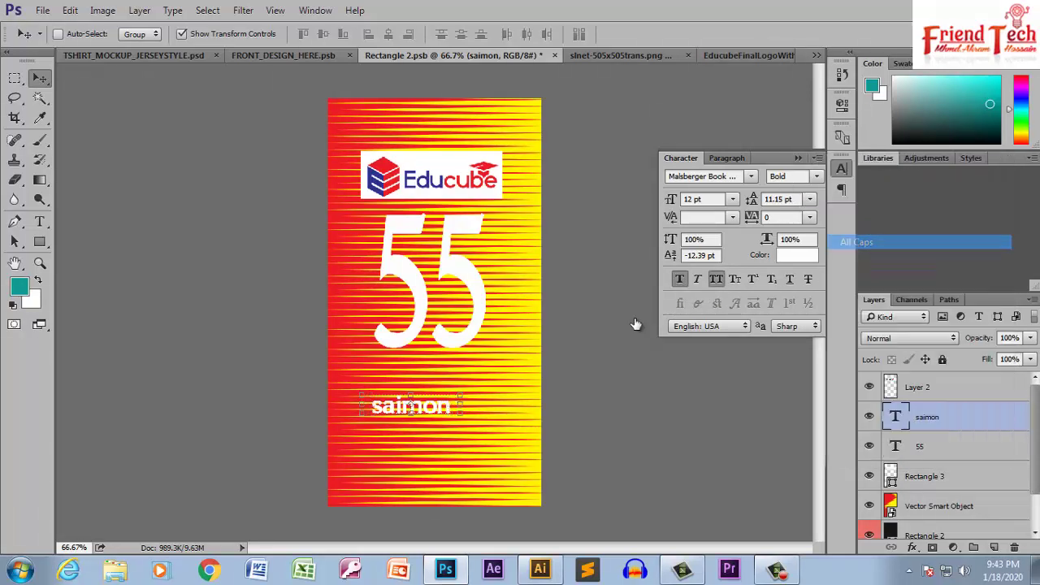
mouse_move(460, 412)
mouse_down()
mouse_move(503, 424)
mouse_move(468, 381)
mouse_up()
key(Return)
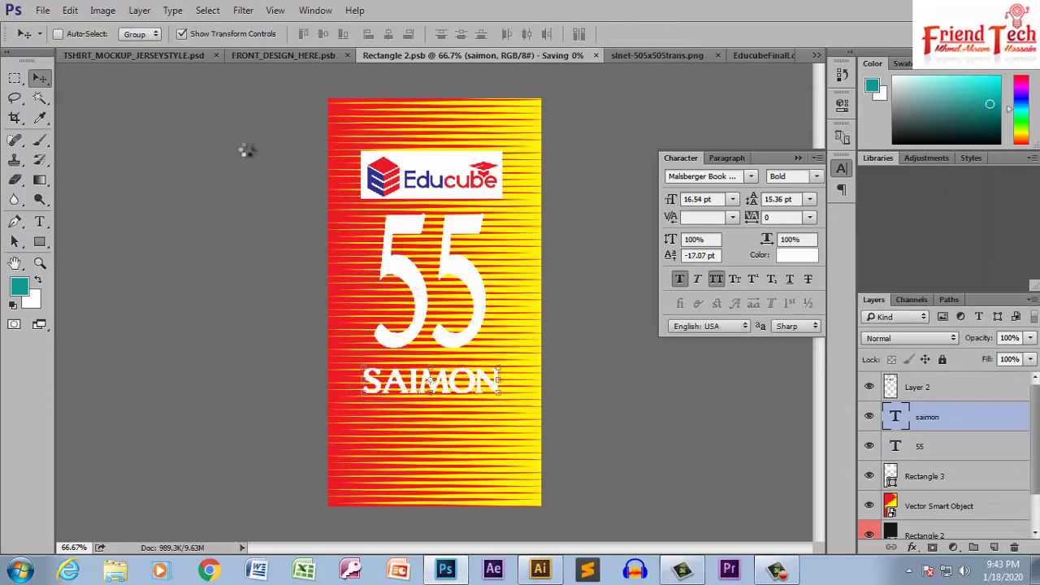
click(156, 57)
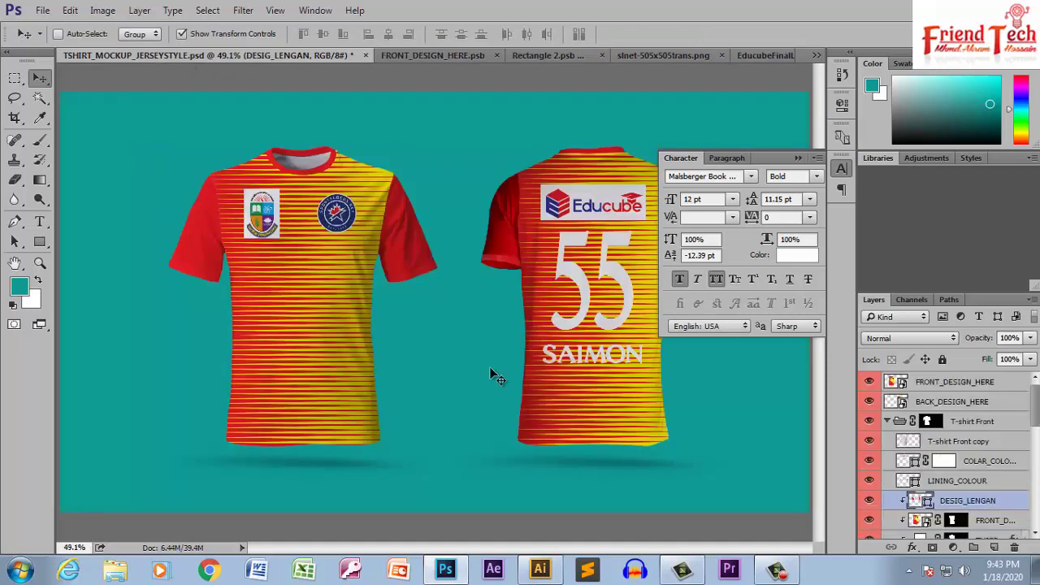
Step: Close the Character panel to reveal the finished jersey mockup
click(799, 160)
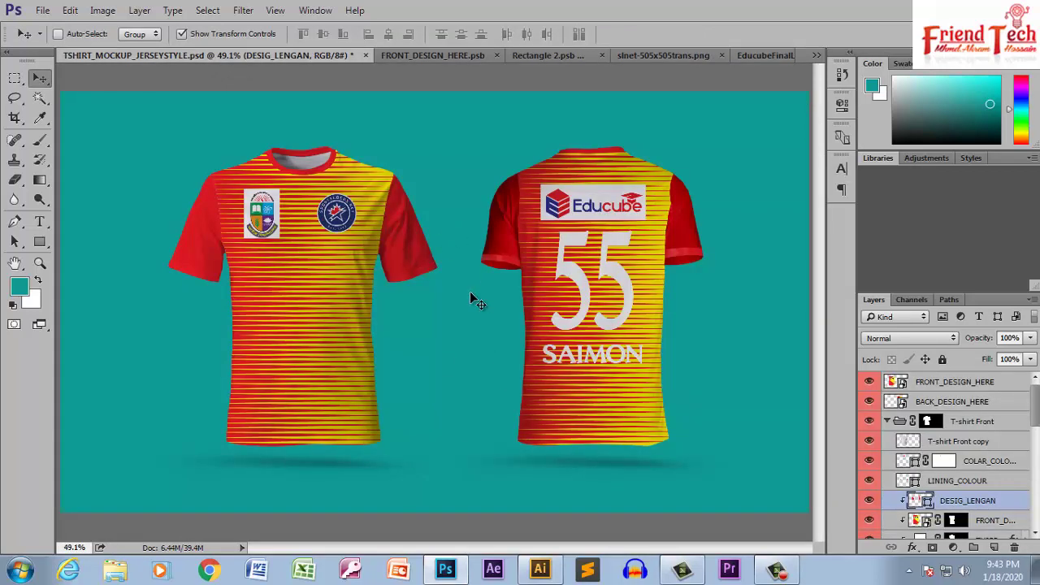